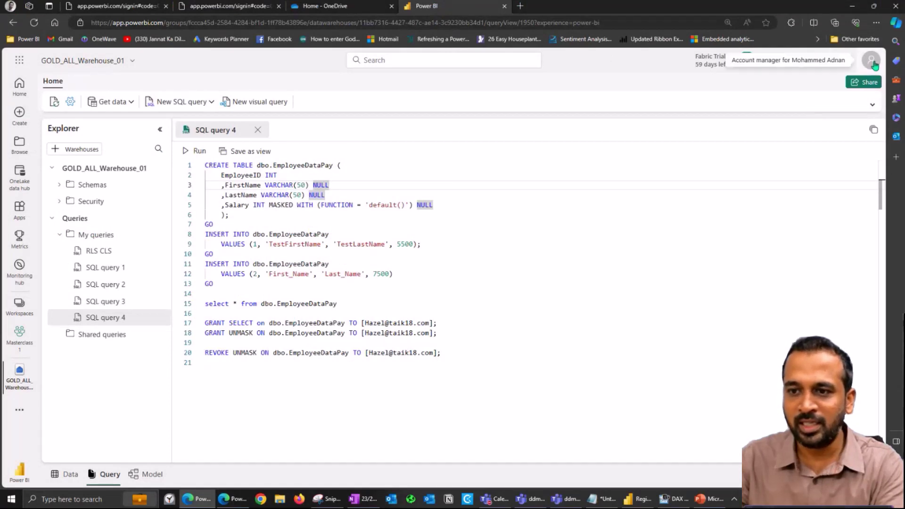
Step: Check which account is signed in to the Fabric warehouse editor
left_click(870, 60)
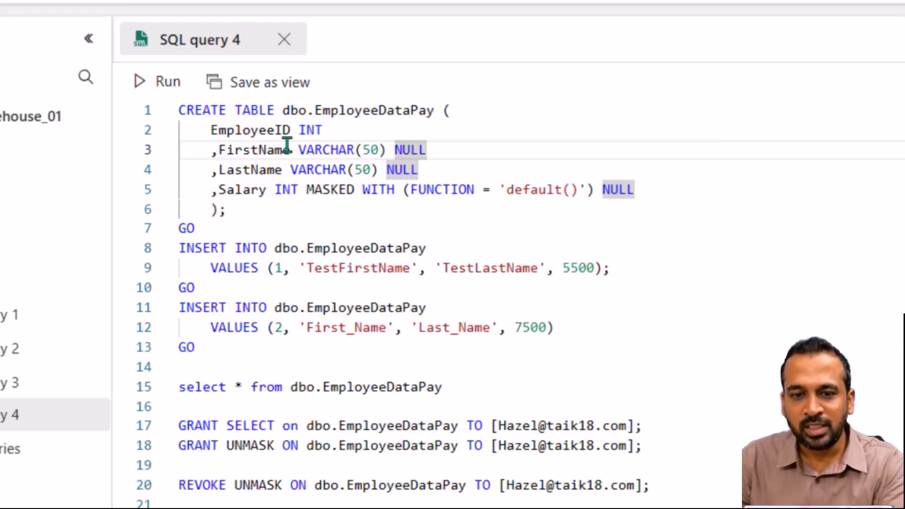
double_click(317, 129)
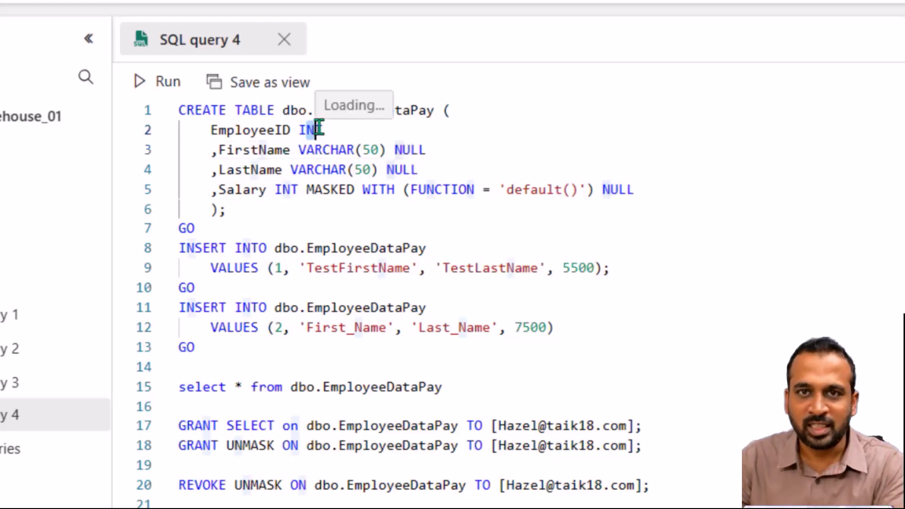
left_click_drag(314, 150, 371, 150)
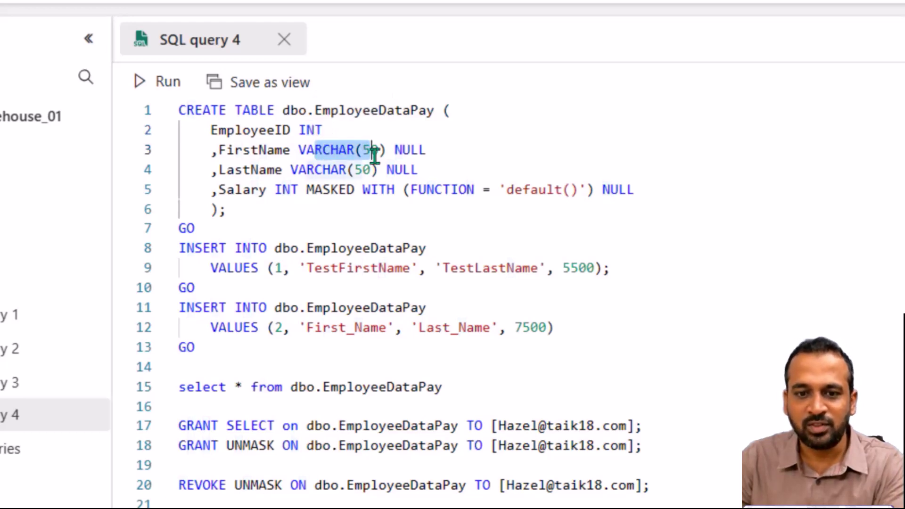
left_click_drag(309, 168, 395, 170)
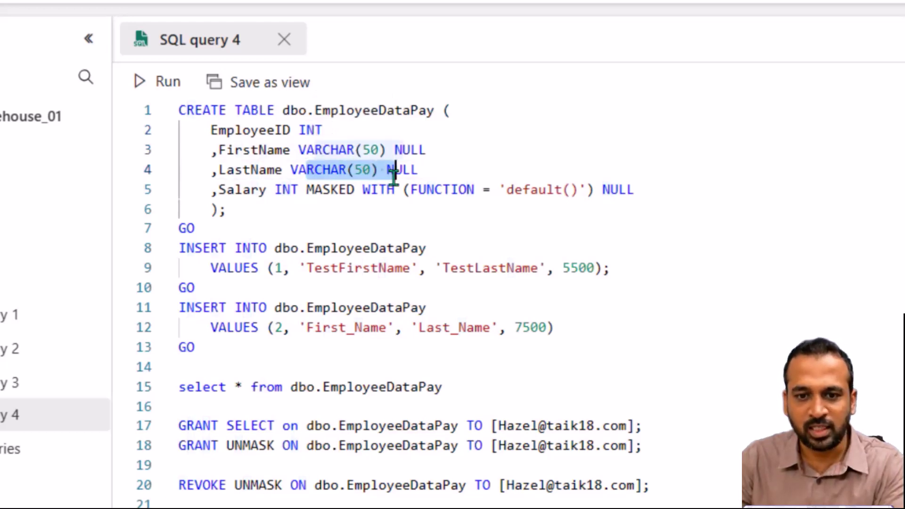
left_click(287, 189)
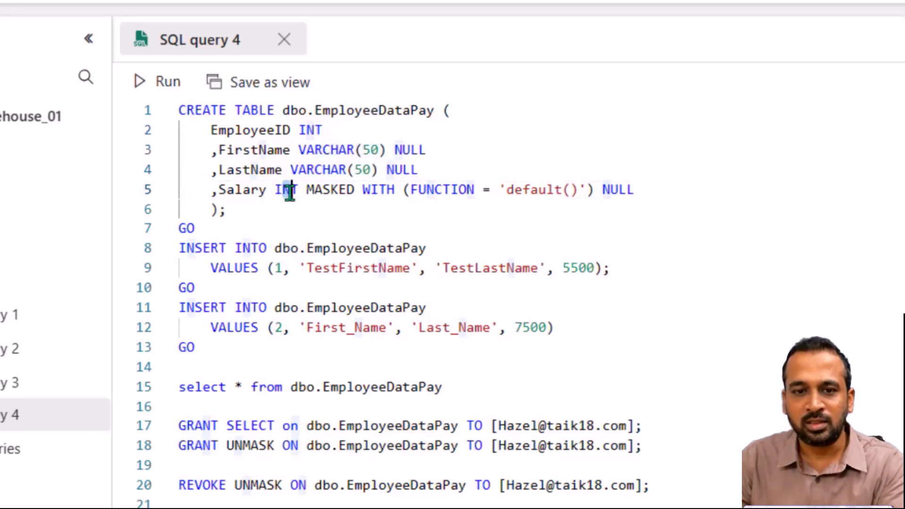
left_click_drag(306, 190, 600, 188)
left_click(618, 190)
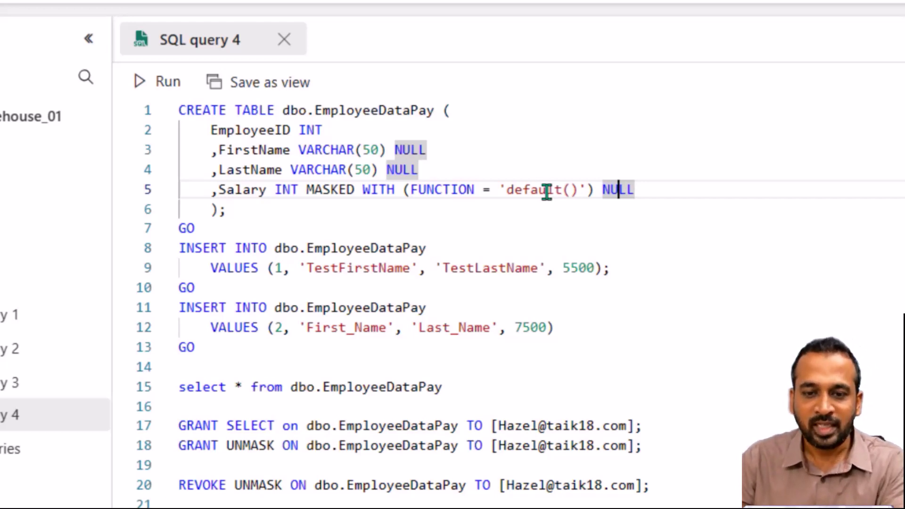
Step: Highlight in yellow the FirstName MASKED WITH partial(1,"-",2) clause through NULL and its first bullet
key("alt+Tab")
key("alt+Tab")
key("alt+Tab")
key("alt+Tab")
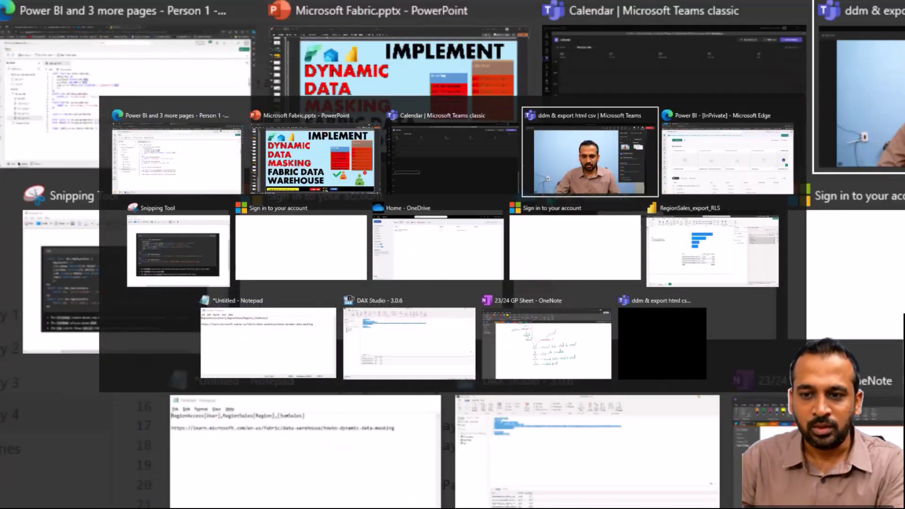
key("alt+Tab")
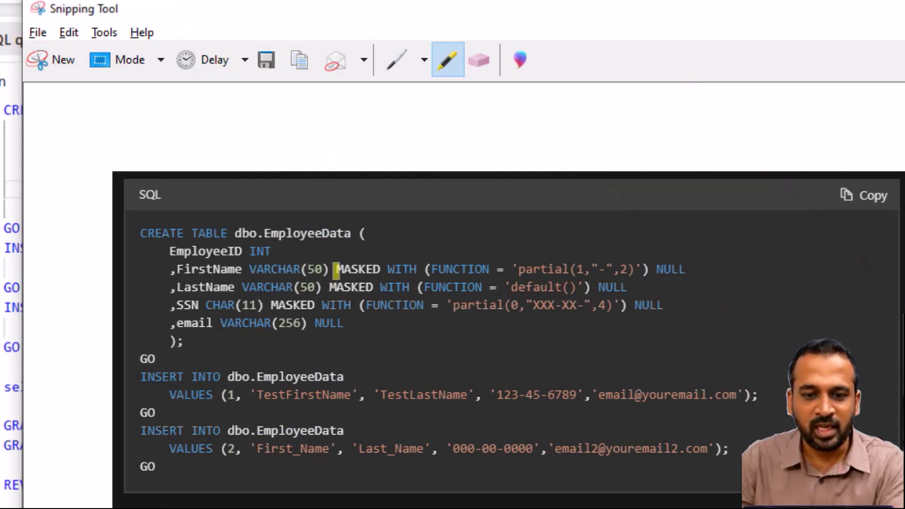
left_click_drag(337, 269, 588, 270)
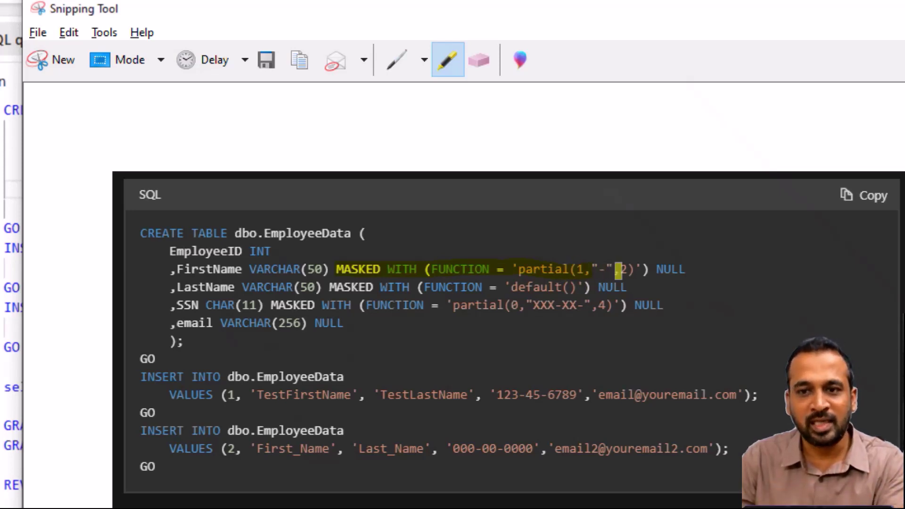
left_click_drag(642, 269, 698, 269)
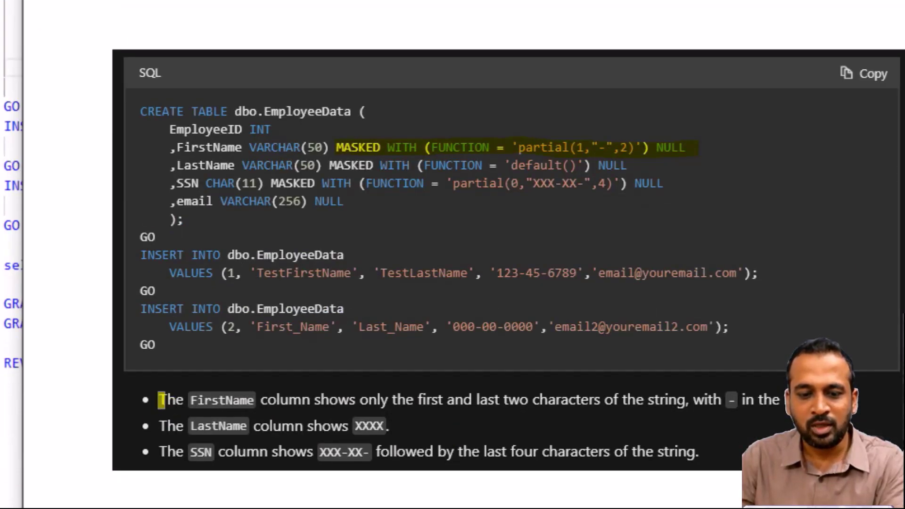
mouse_move(160, 402)
left_mouse_down()
mouse_move(688, 394)
mouse_move(731, 400)
left_mouse_up()
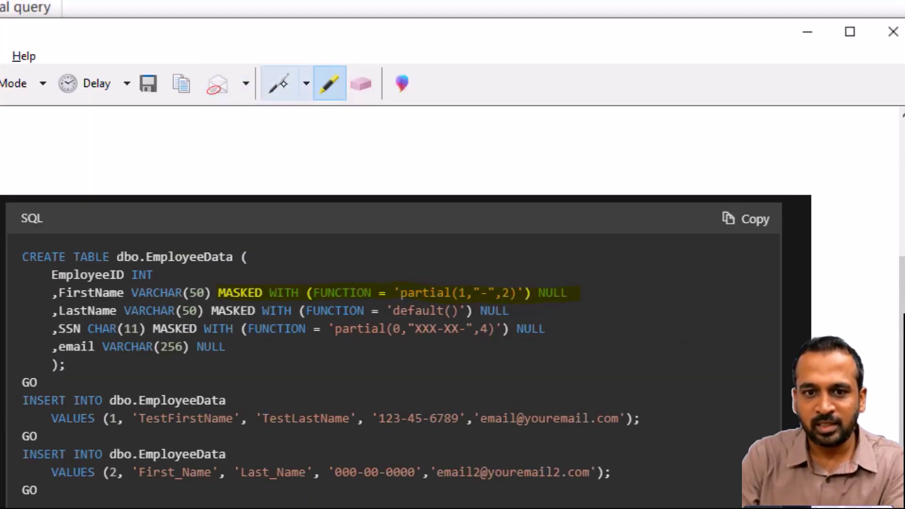
left_click(278, 7)
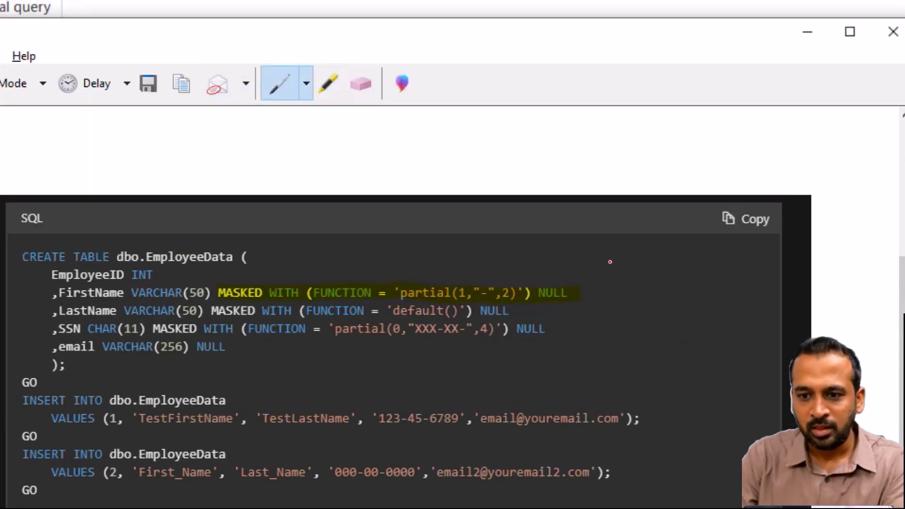
Step: In red ink, write a sample name beside the code, its masked form, and mark the dashes
mouse_move(597, 236)
left_mouse_down()
mouse_move(596, 259)
mouse_move(620, 243)
mouse_move(651, 250)
mouse_move(660, 235)
mouse_move(685, 243)
left_mouse_up()
mouse_move(607, 268)
left_mouse_down()
mouse_move(621, 294)
mouse_move(613, 289)
mouse_move(699, 256)
mouse_move(717, 272)
left_mouse_up()
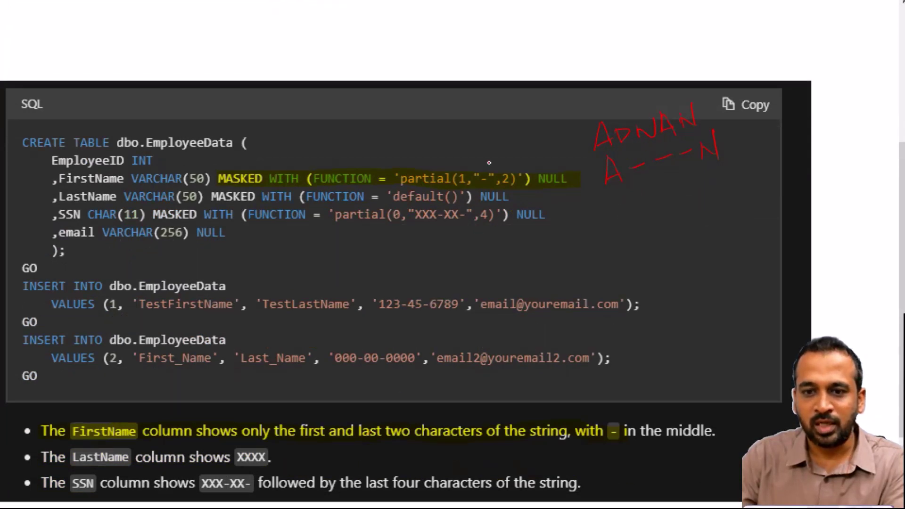
left_click_drag(503, 191, 519, 188)
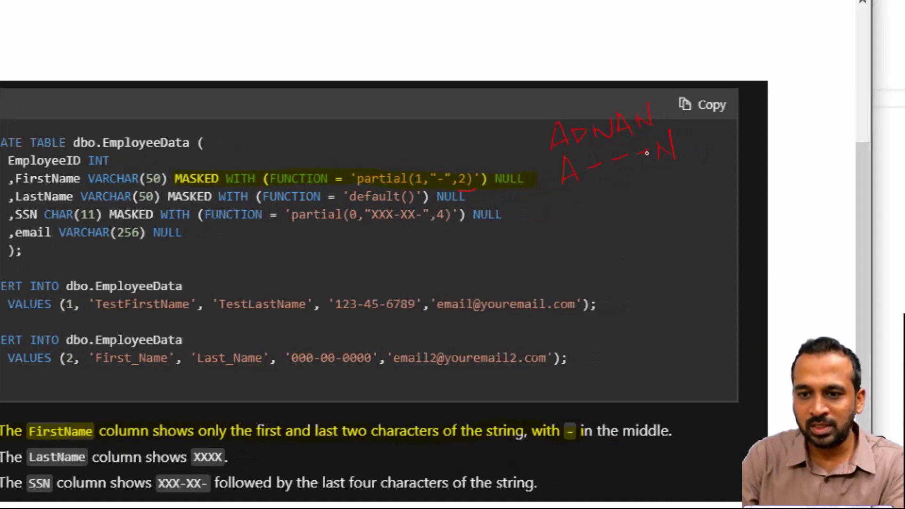
mouse_move(640, 141)
left_mouse_down()
mouse_move(637, 167)
mouse_move(640, 143)
mouse_move(655, 161)
left_mouse_up()
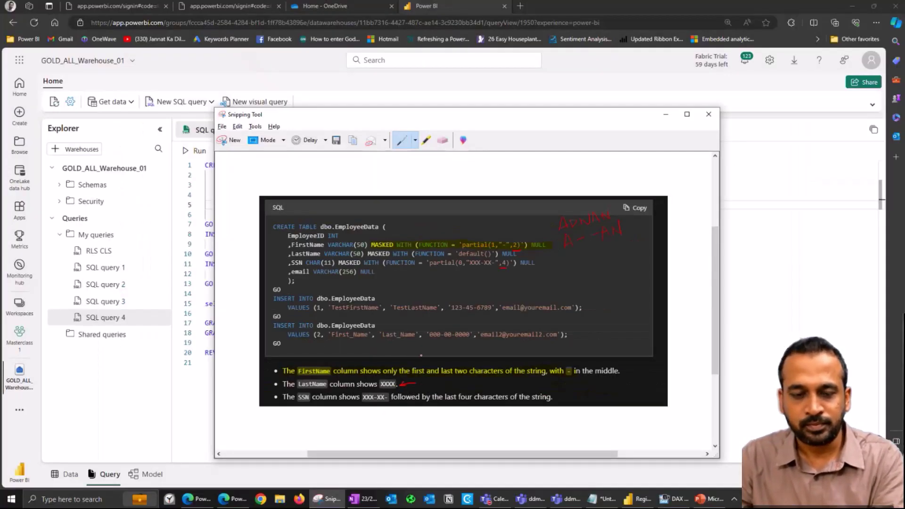
key("alt+Tab")
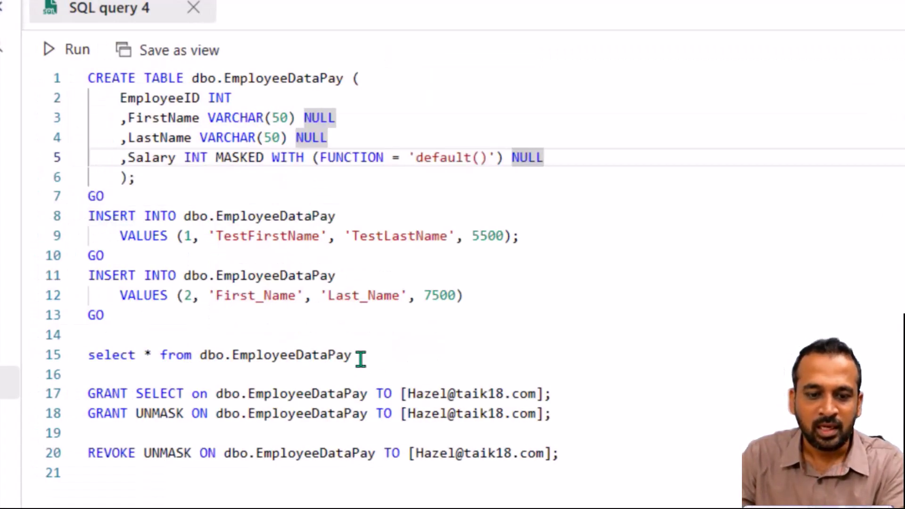
Step: Run 'select * from dbo.EmployeeDataPay', returning rows for EmployeeID 2 and 1, then review the GRANT SELECT line
left_click_drag(360, 359, 111, 355)
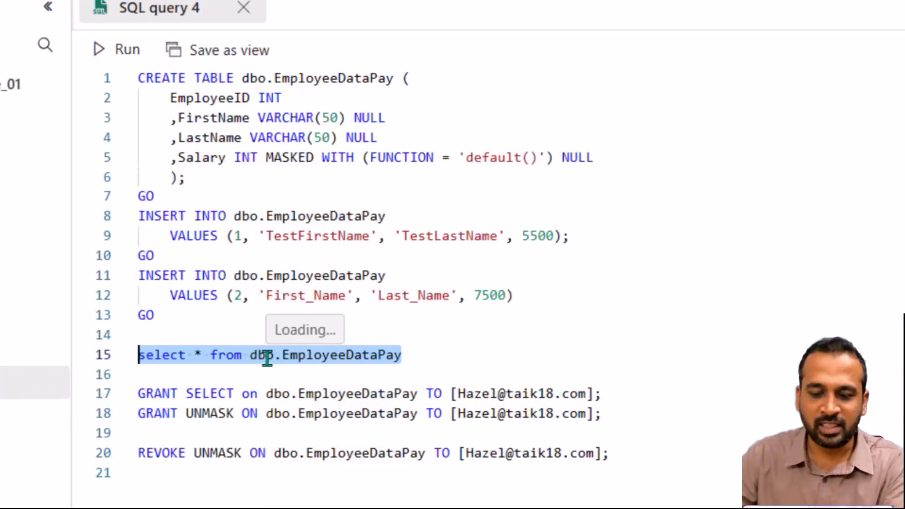
key("ctrl+Return")
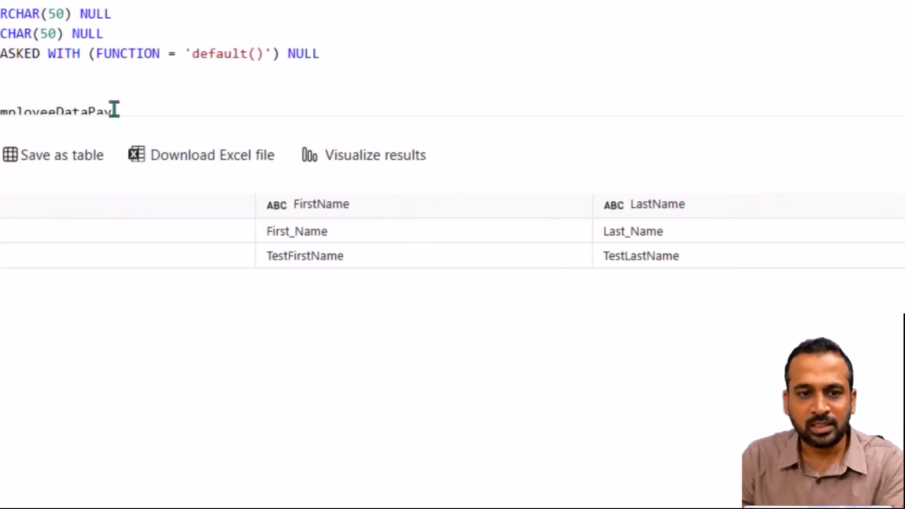
left_click_drag(113, 118, 108, 330)
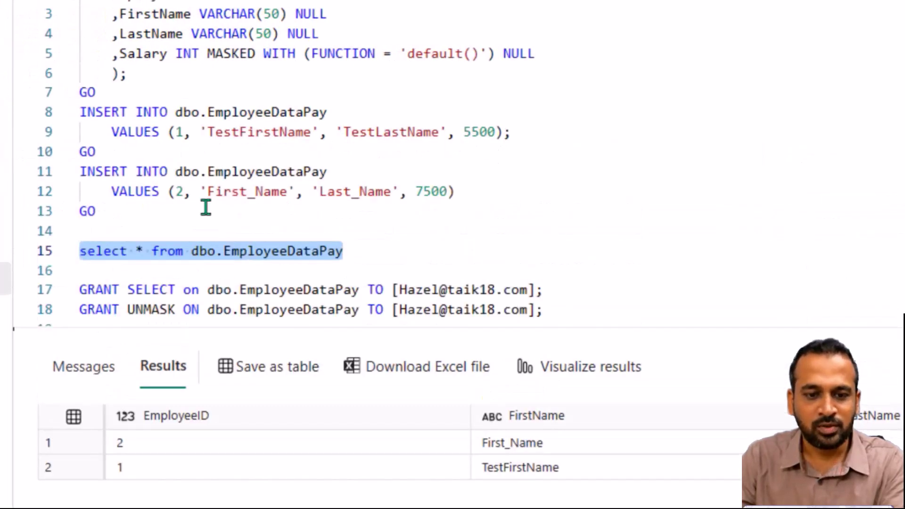
scroll(212, 205, "down", 2)
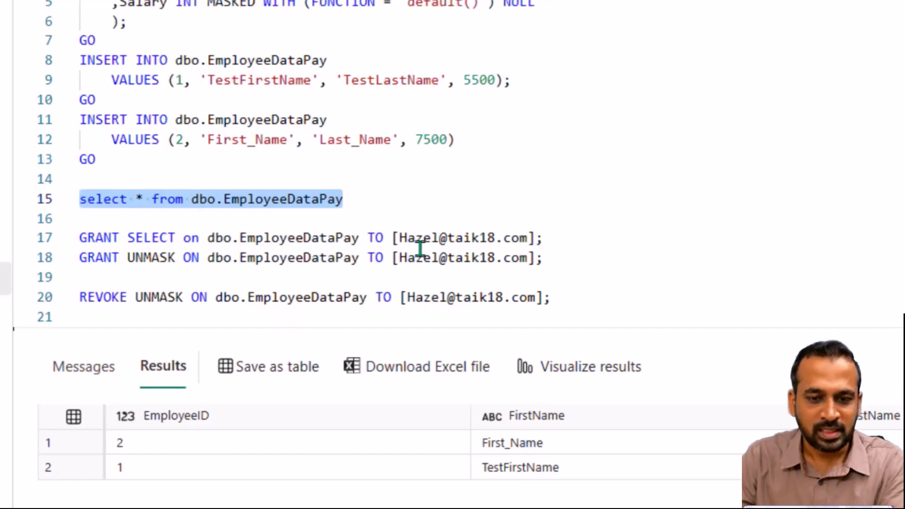
left_click_drag(557, 235, 76, 237)
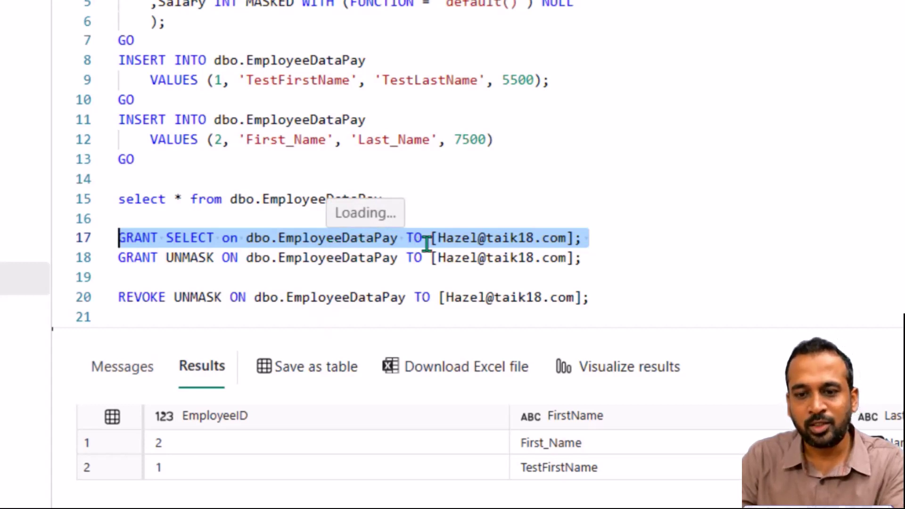
left_click(590, 235)
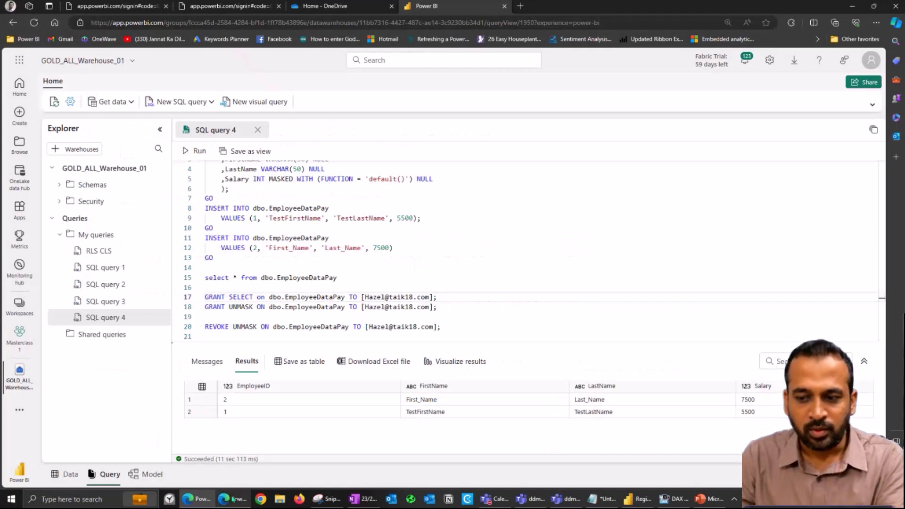
Step: As the second user, open GOLD_ALL_Warehouse_01 from the OneLake data hub for querying
left_click(234, 499)
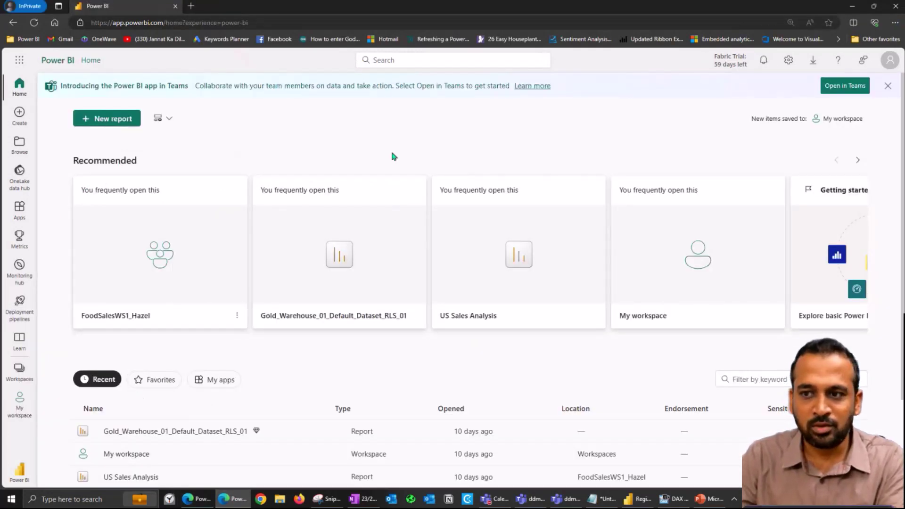
left_click(887, 66)
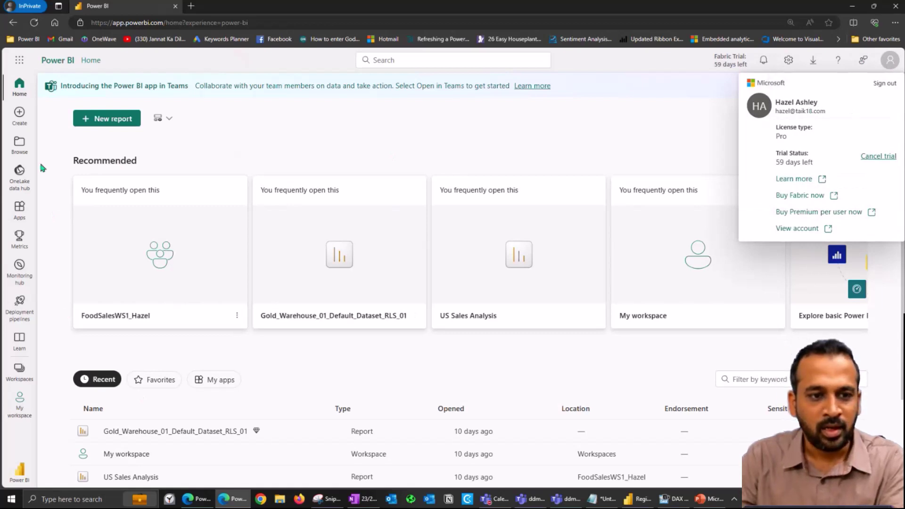
key("Escape")
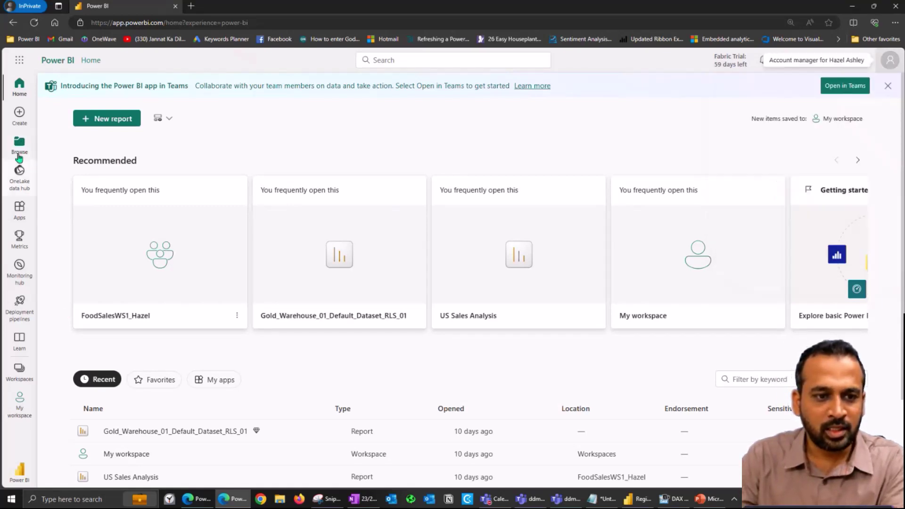
left_click(25, 177)
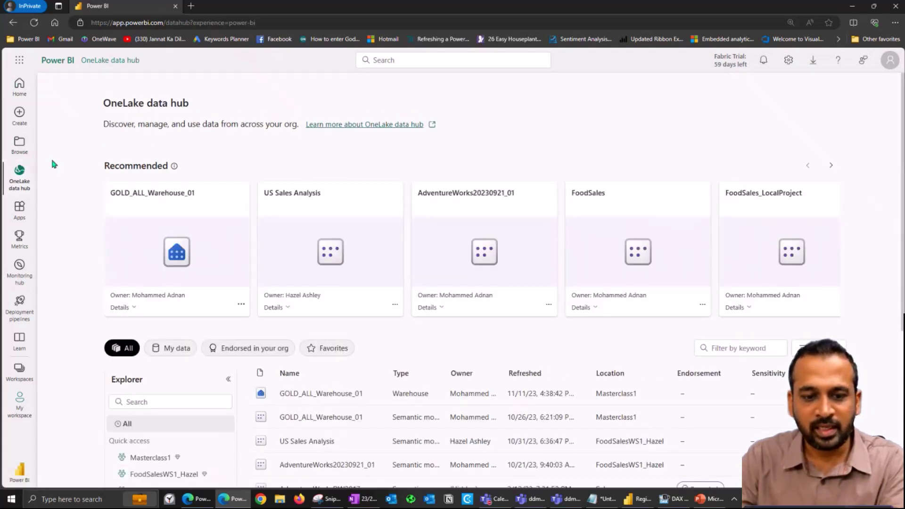
left_click(324, 393)
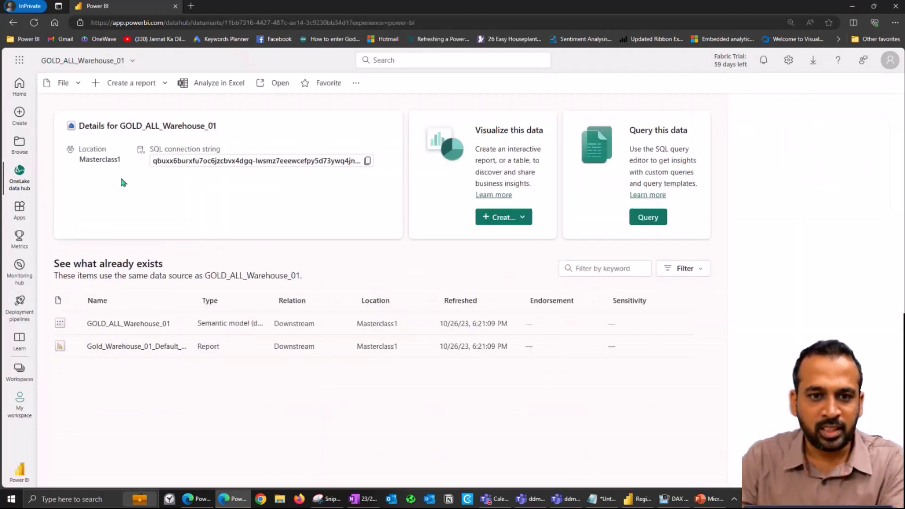
left_click(272, 84)
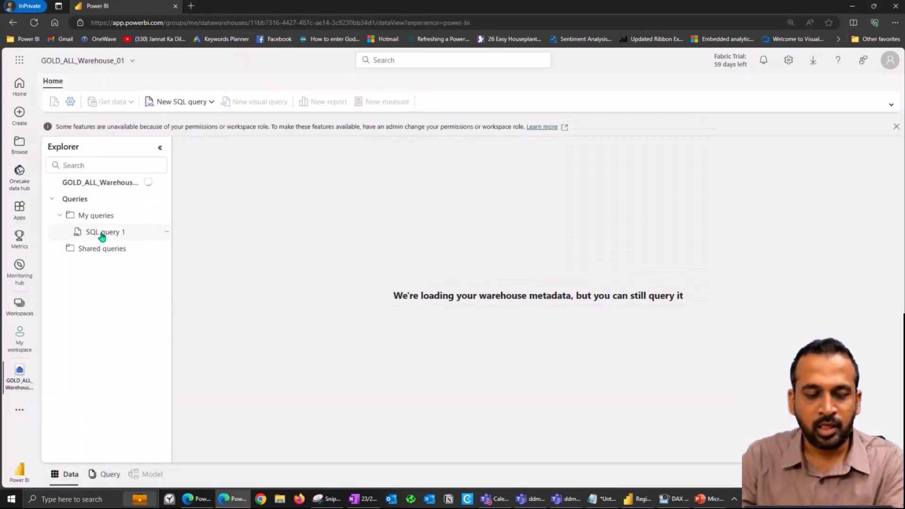
Step: In SQL query 1, run 'select * from dbo.EmployeeDataPay' as the viewer, getting Salary masked as 0
left_click(101, 234)
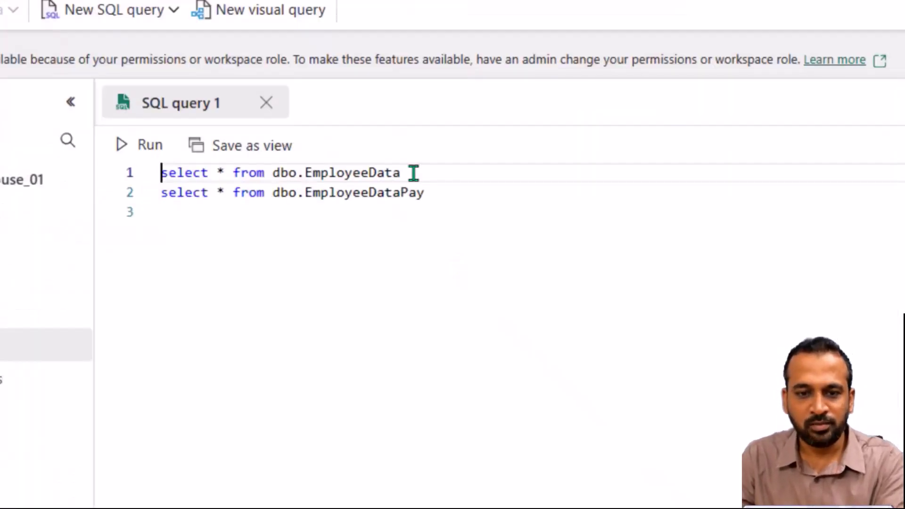
left_click_drag(440, 194, 136, 196)
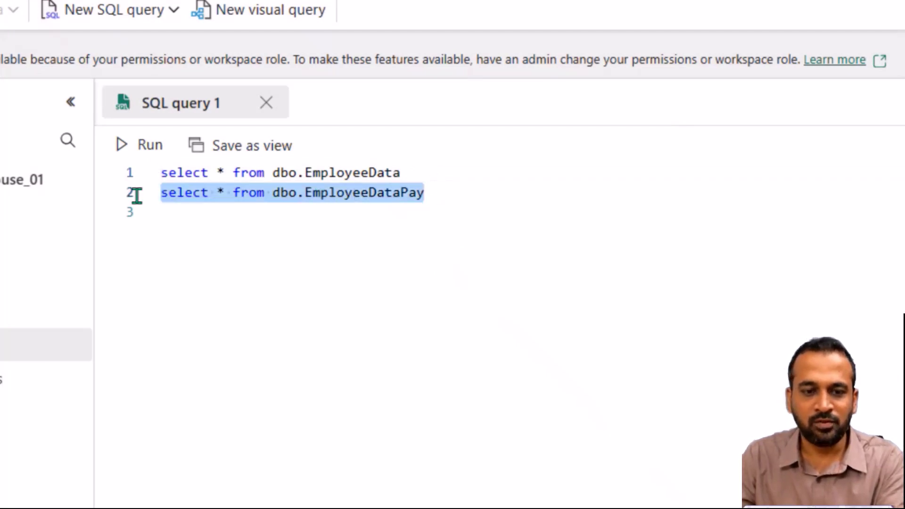
left_click(140, 148)
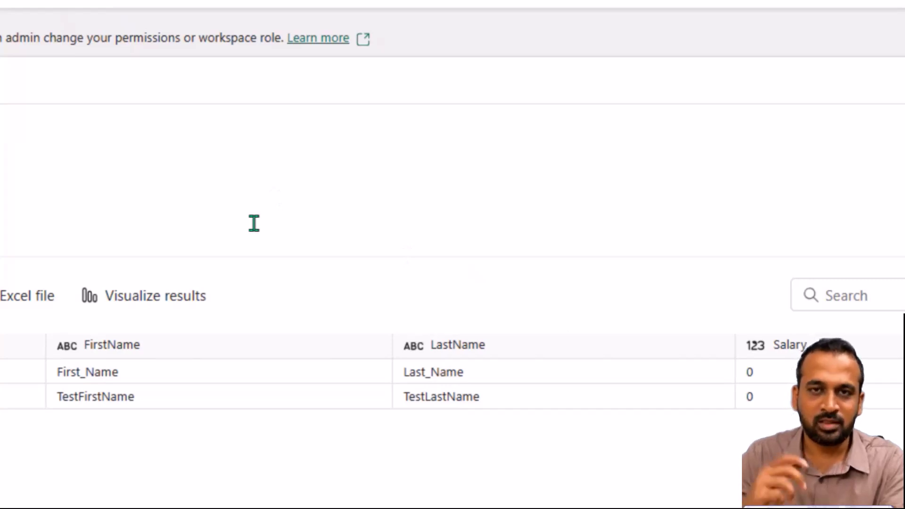
Step: In the admin script, point out the Salary column definition and its MASKED keyword
key("alt+Tab")
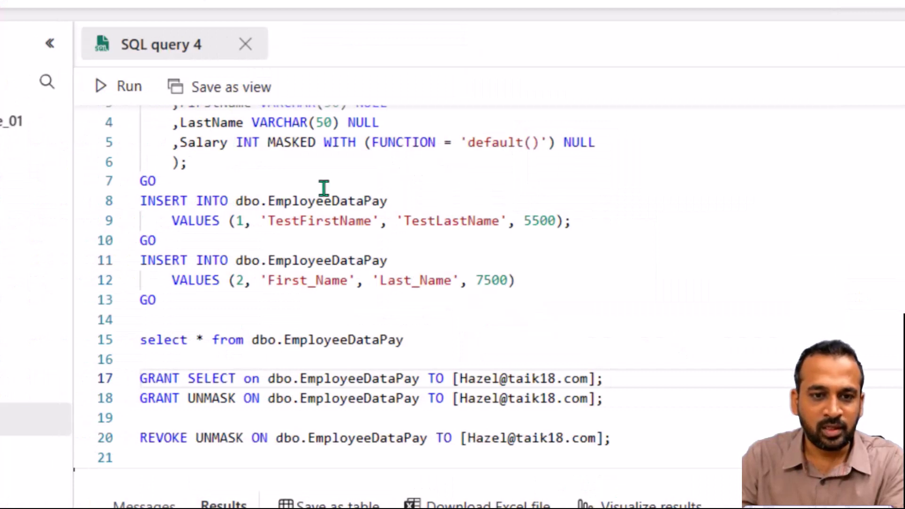
left_click_drag(221, 141, 326, 142)
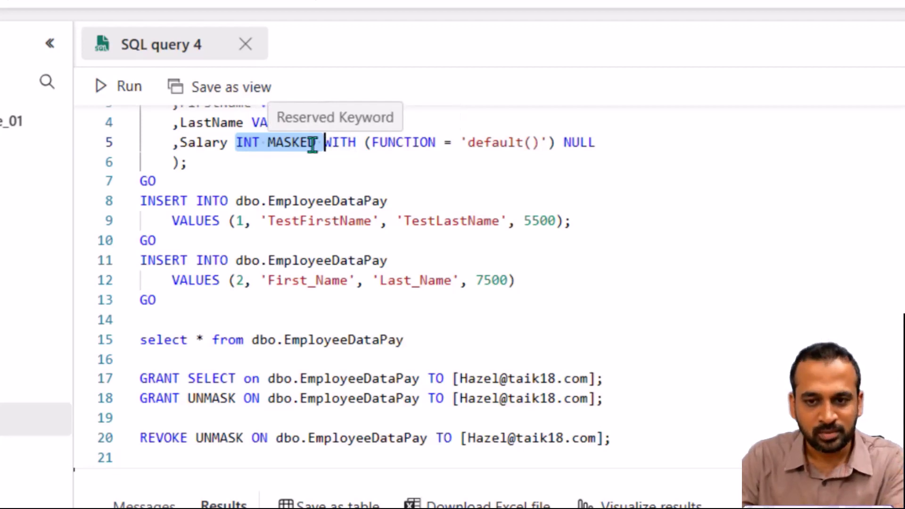
left_click(304, 143)
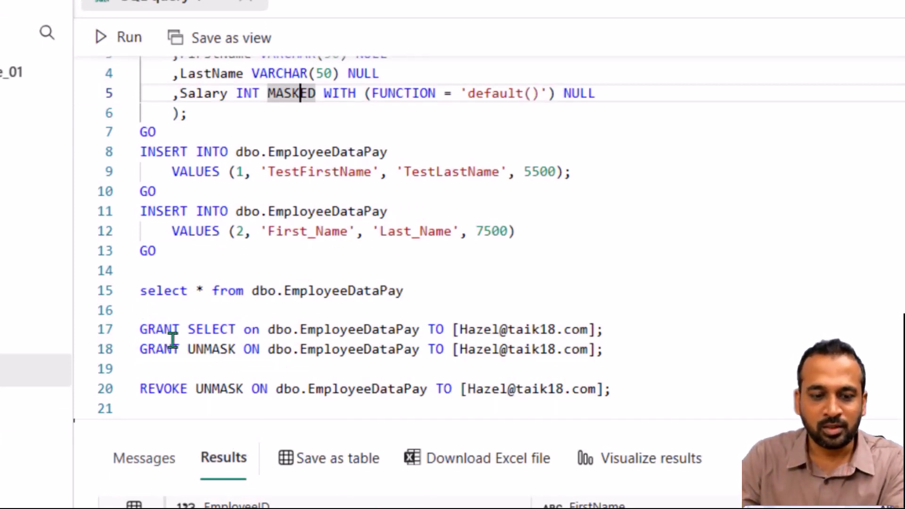
Step: Run line 18's GRANT UNMASK ON dbo.EmployeeDataPay for the viewer account
left_click(173, 329)
double_click(219, 348)
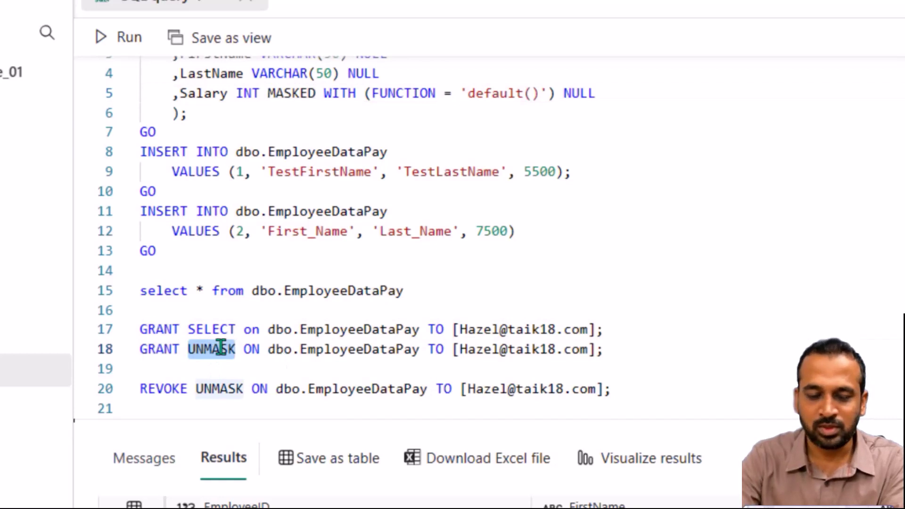
key("Home")
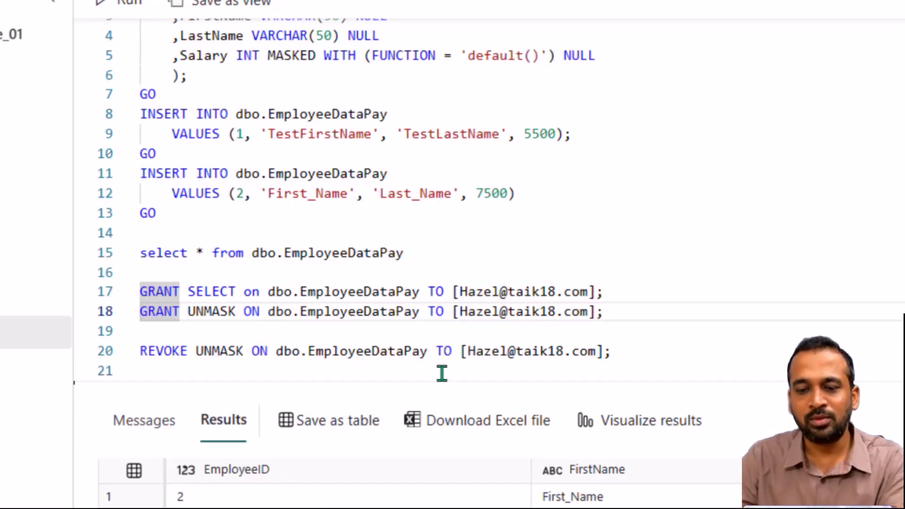
left_click(601, 320, "shift")
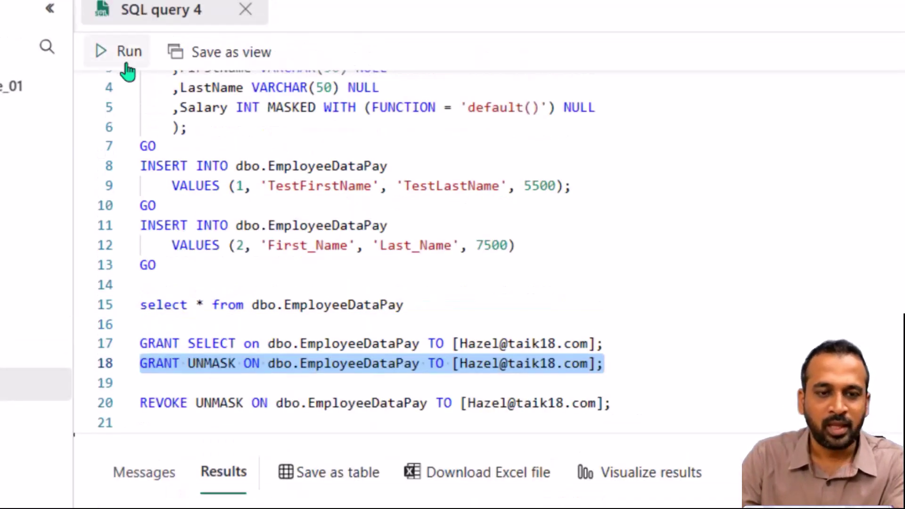
left_click(127, 64)
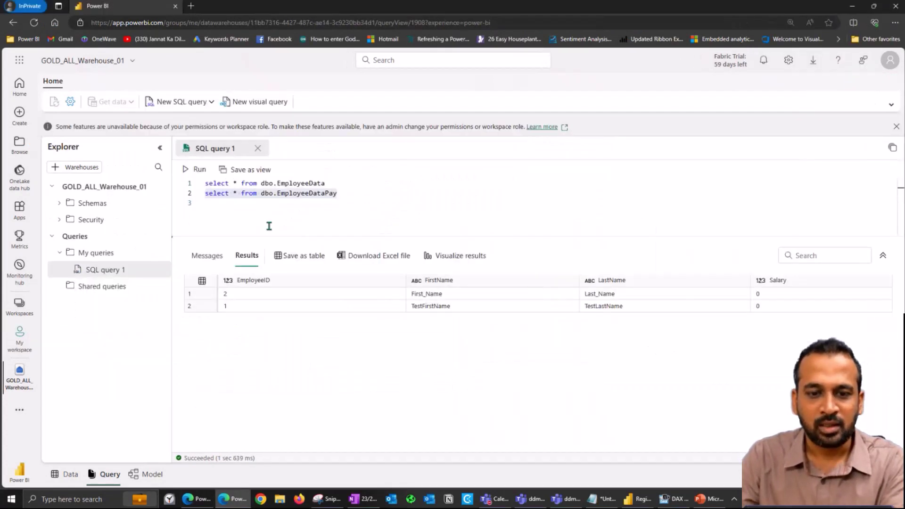
Step: Rerun the viewer's EmployeeDataPay query and confirm salaries 7500 and 5500 now show unmasked
left_click(196, 171)
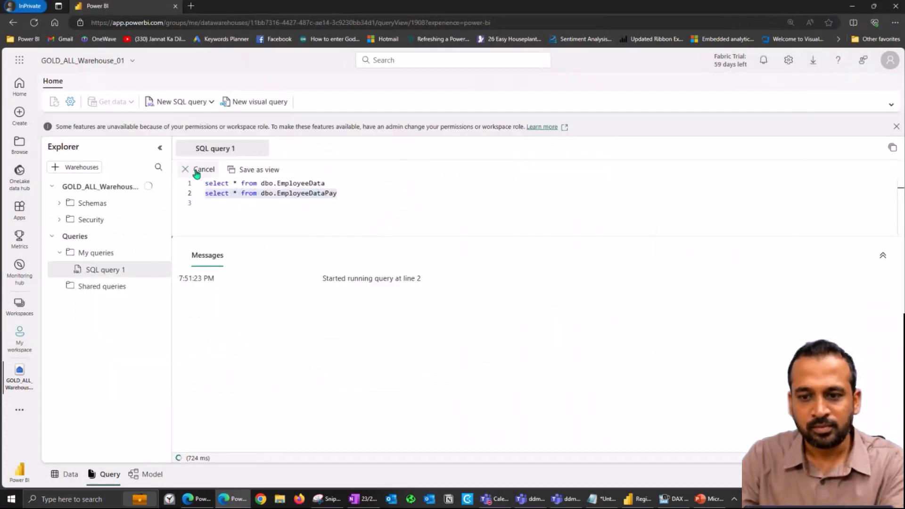
left_click(776, 307)
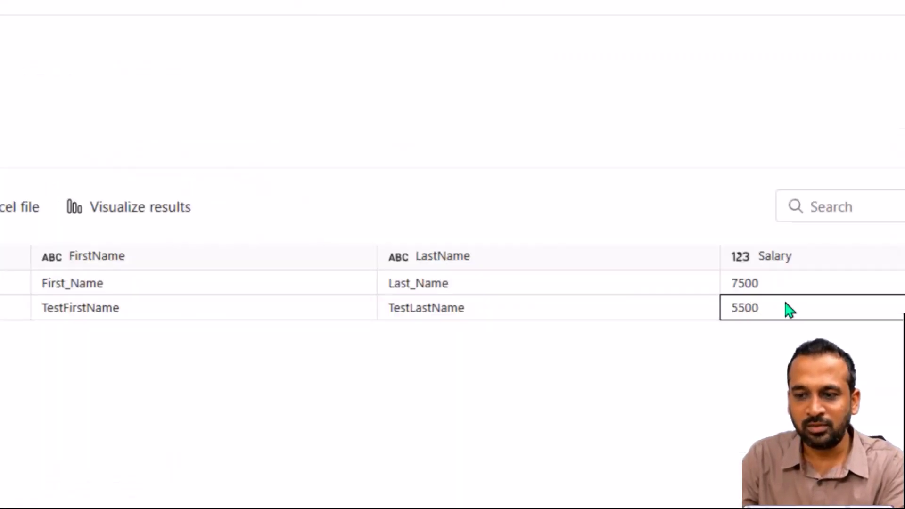
left_click(763, 288)
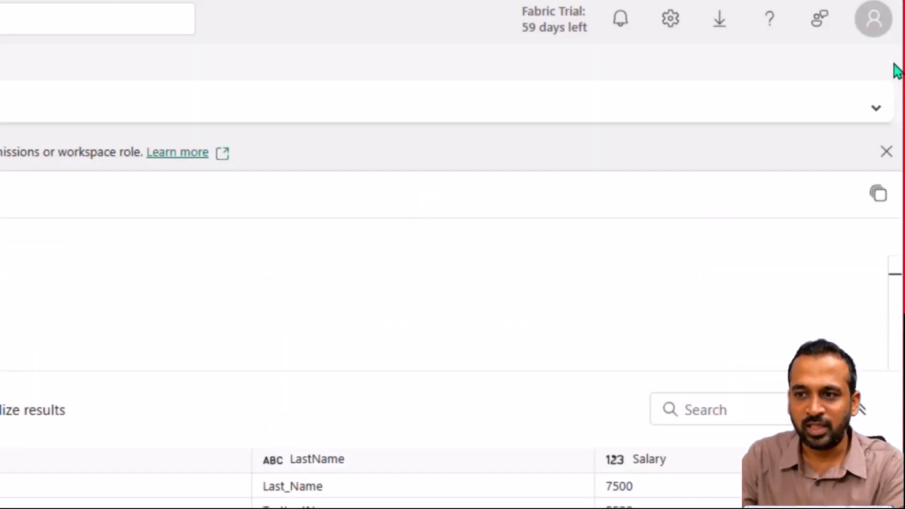
left_click(870, 66)
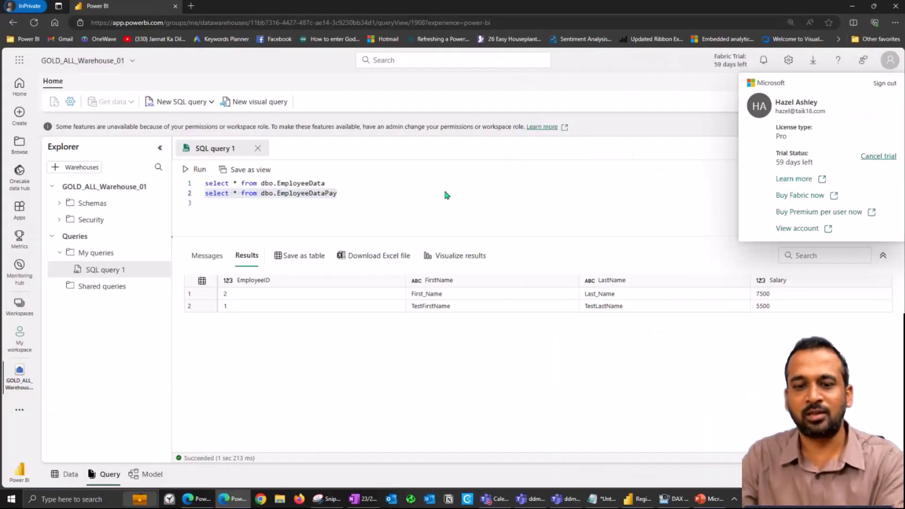
key("alt+Tab")
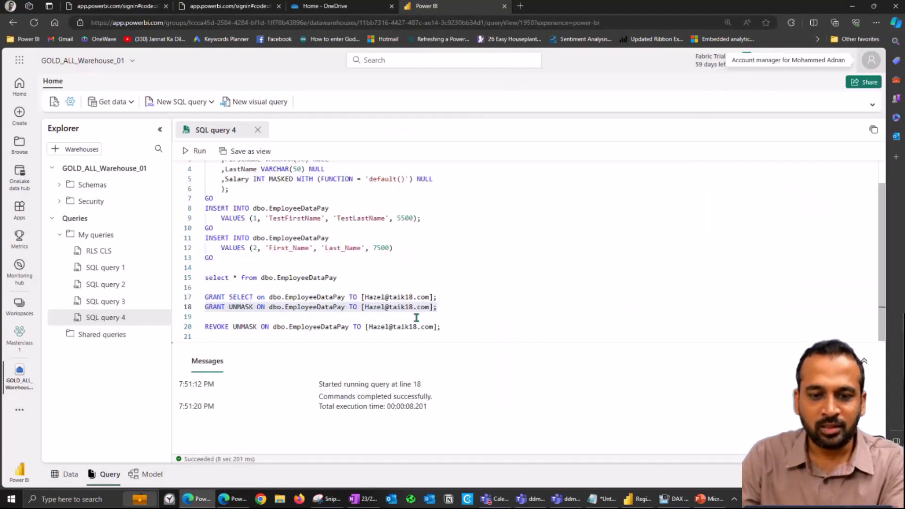
Step: Select and run line 20's REVOKE UNMASK on dbo.EmployeeDataPay for the viewer
left_click(454, 325)
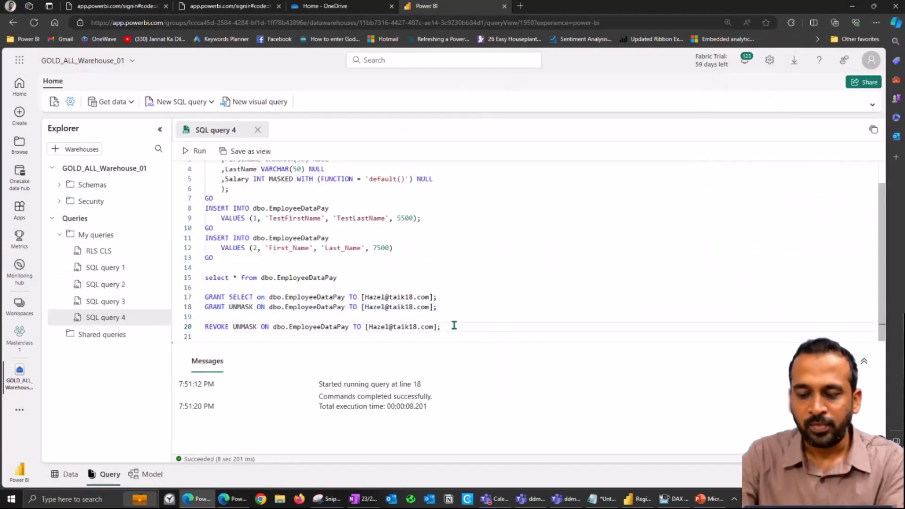
key("shift+Home")
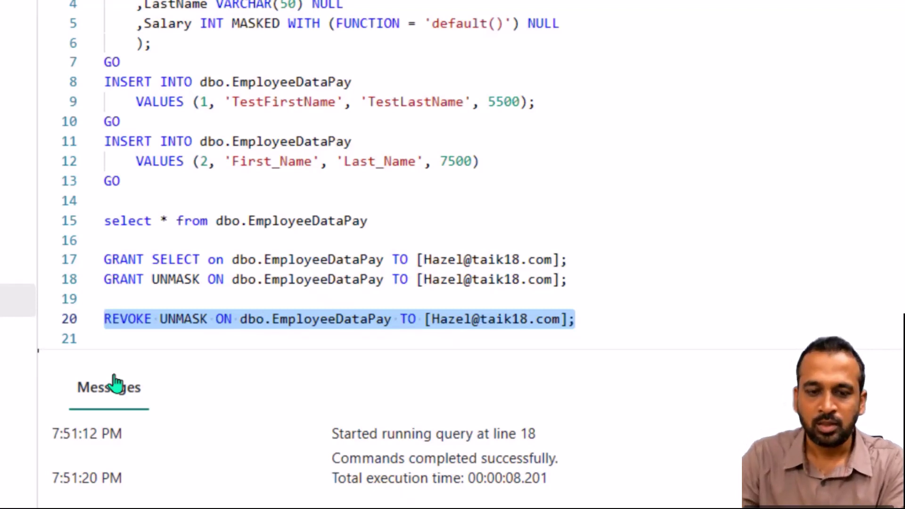
key("ctrl+Return")
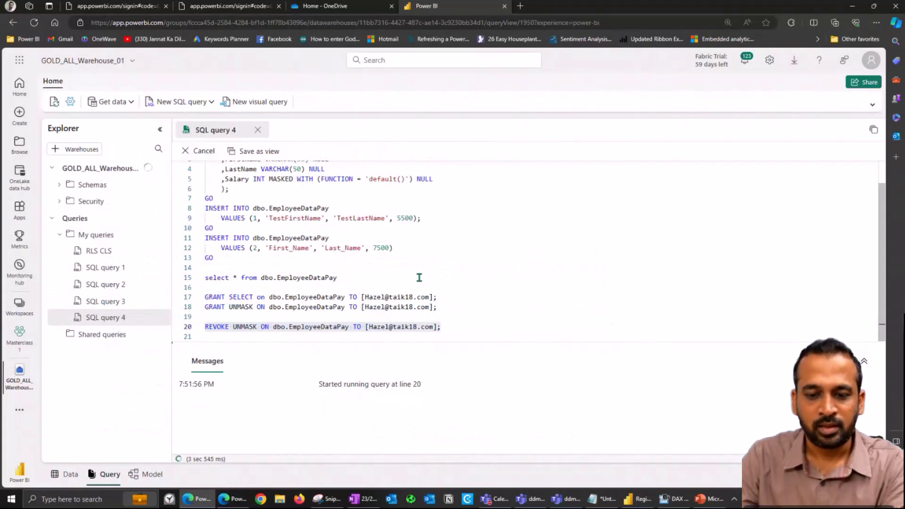
Step: In the viewer window, close the account panel and rerun the EmployeeDataPay query
key("alt+Tab")
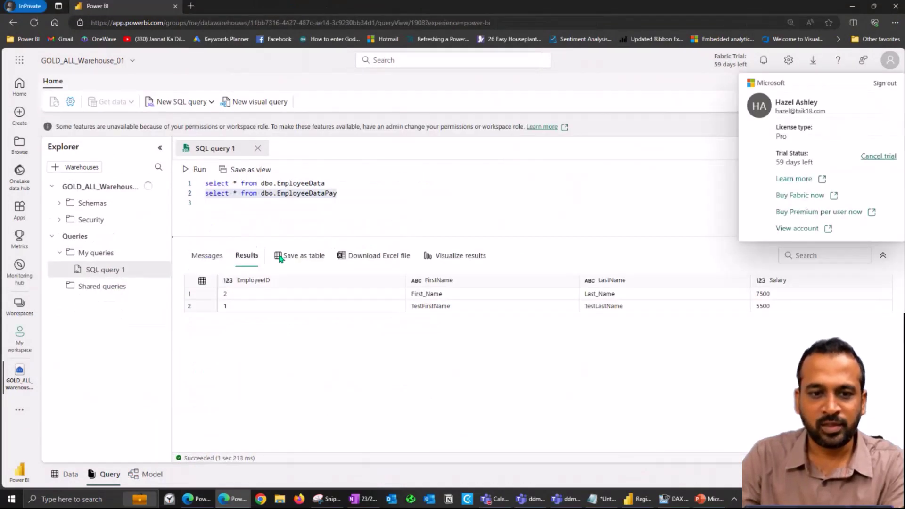
left_click(195, 173)
left_click(196, 171)
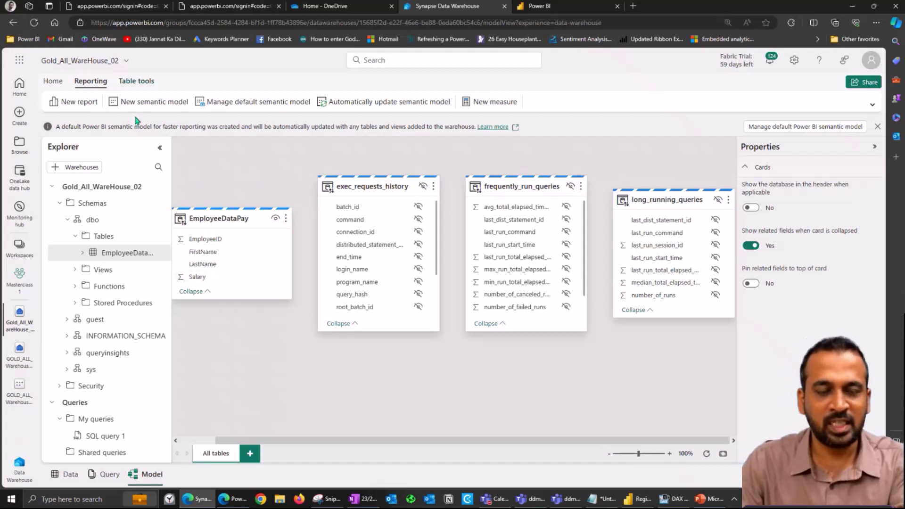
Step: Start a new report from the Gold_All_WareHouse_02 warehouse's Reporting options
left_click(198, 441)
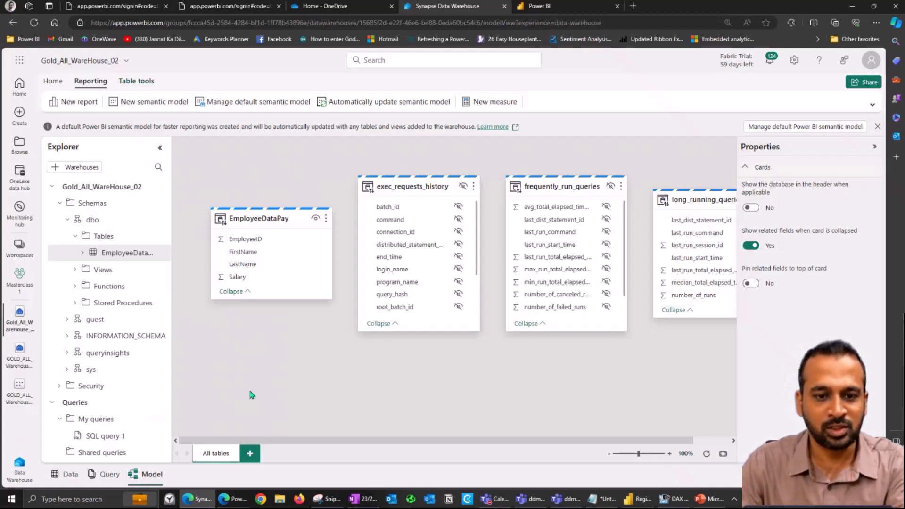
left_click(77, 103)
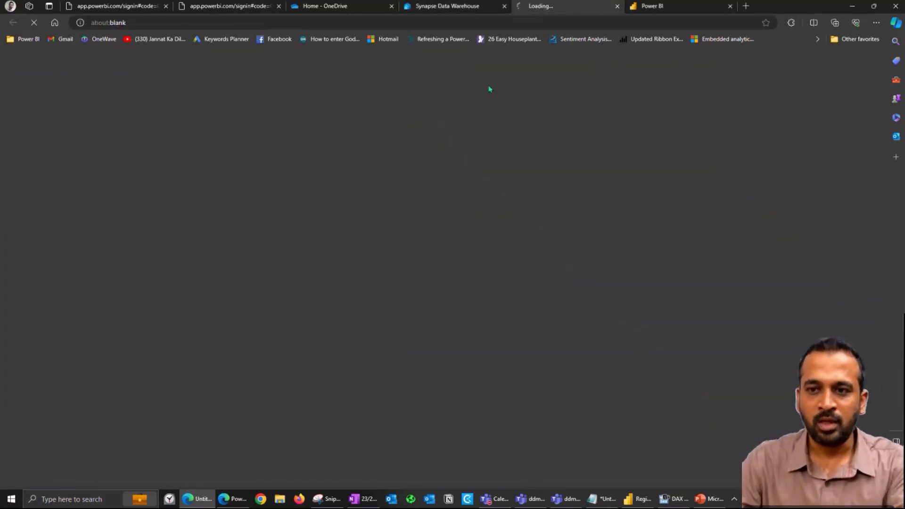
Step: Add EmployeeDataPay's FirstName, LastName, EmployeeID and Salary to a new table visual
left_click(729, 6)
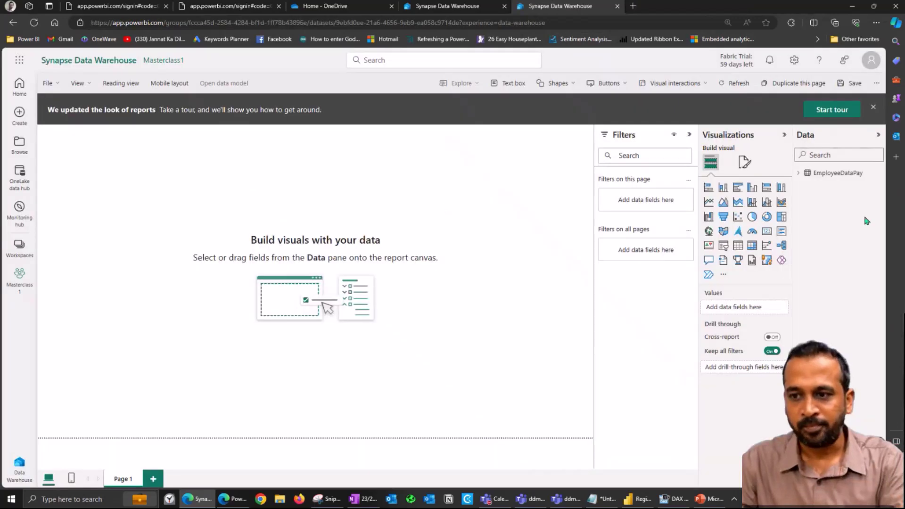
left_click(797, 173)
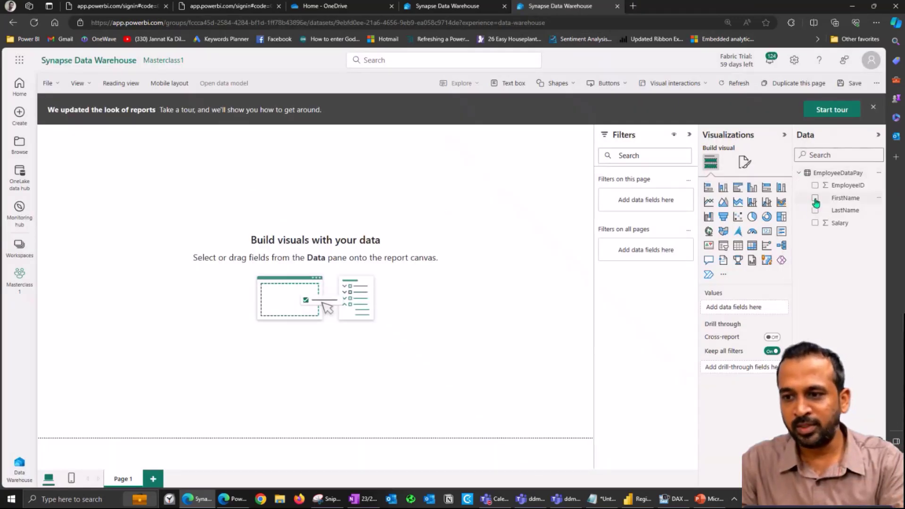
left_click(815, 198)
left_click(816, 211)
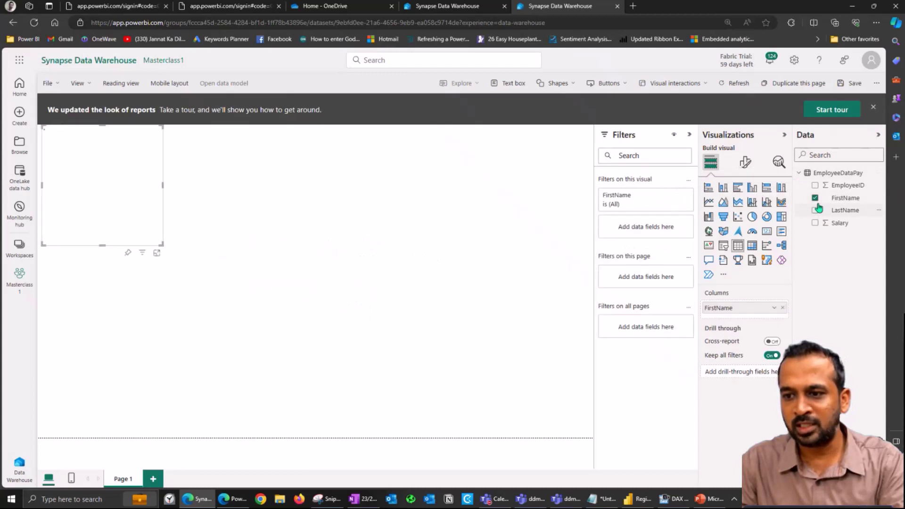
left_click_drag(843, 185, 743, 307)
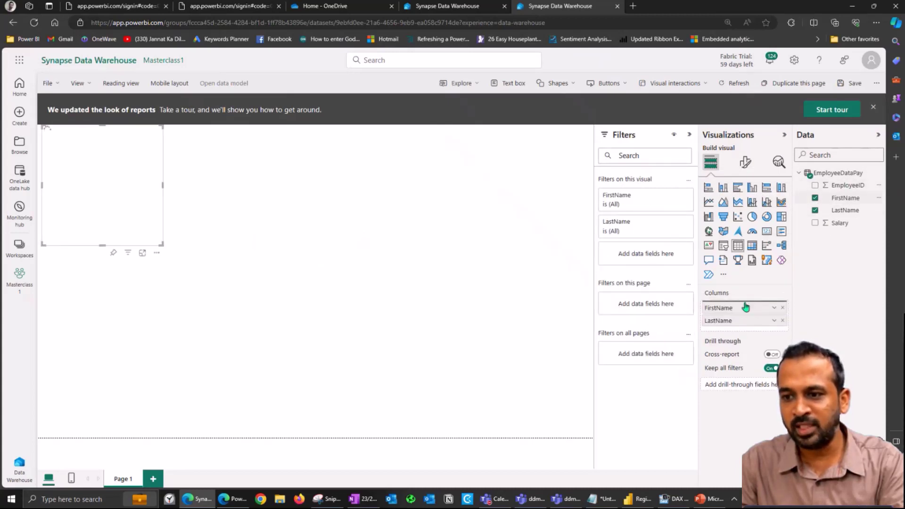
left_click(814, 223)
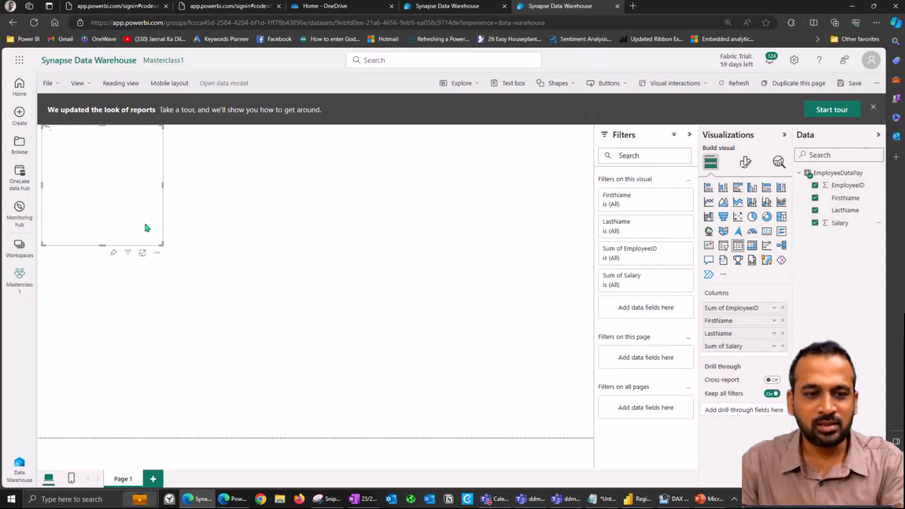
Step: Enlarge the table visual and move it to the middle of the canvas
left_click_drag(162, 244, 474, 260)
left_click_drag(278, 250, 349, 322)
left_click_drag(545, 331, 444, 283)
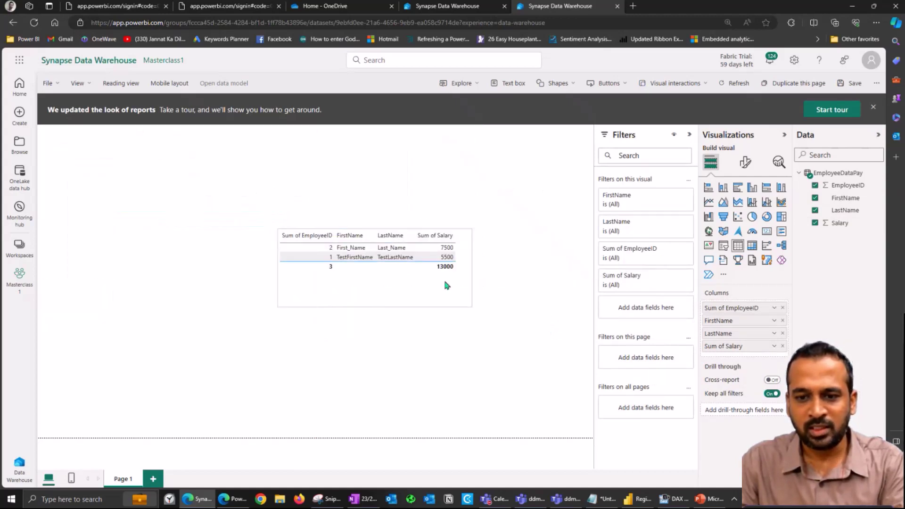
Step: Set the table visual's global font size to 20
left_click(749, 163)
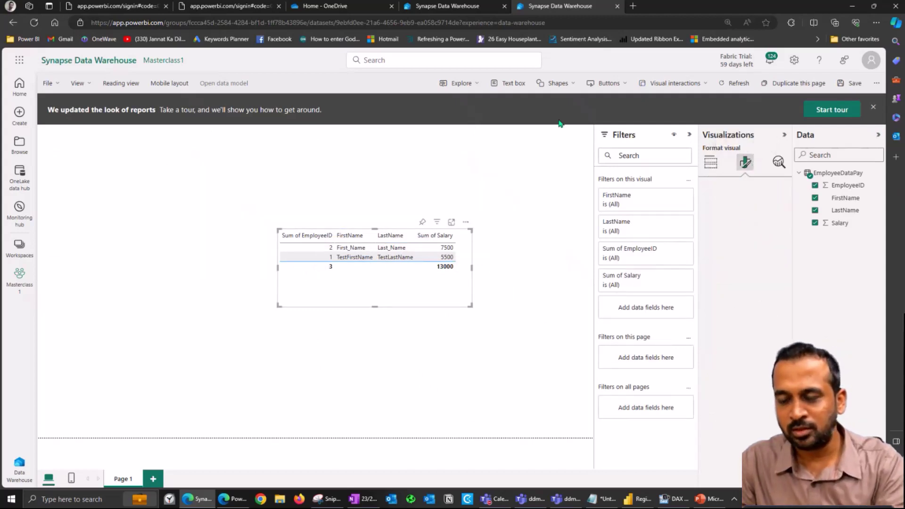
left_click(731, 189)
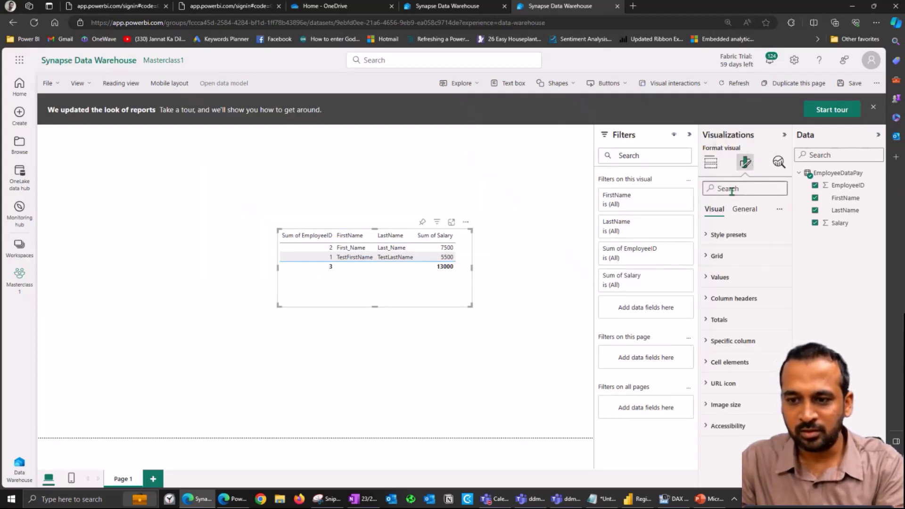
type("font si")
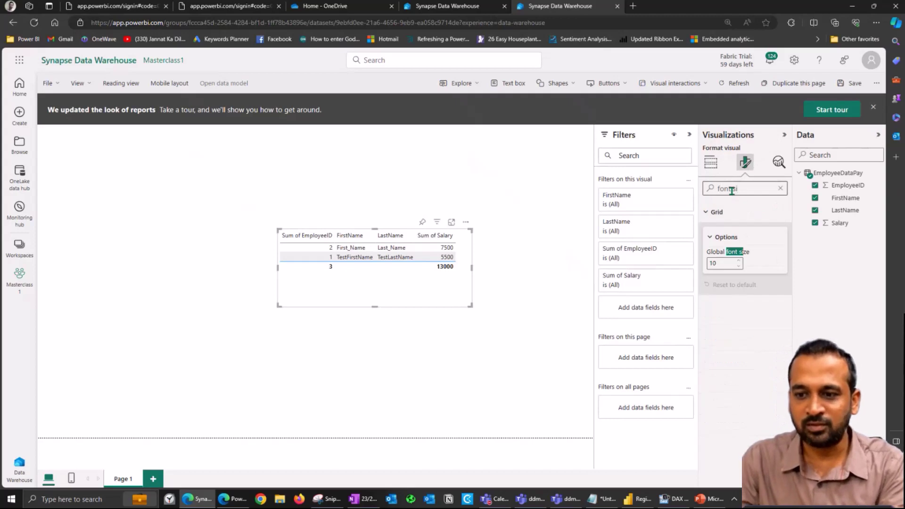
double_click(714, 263)
type("20")
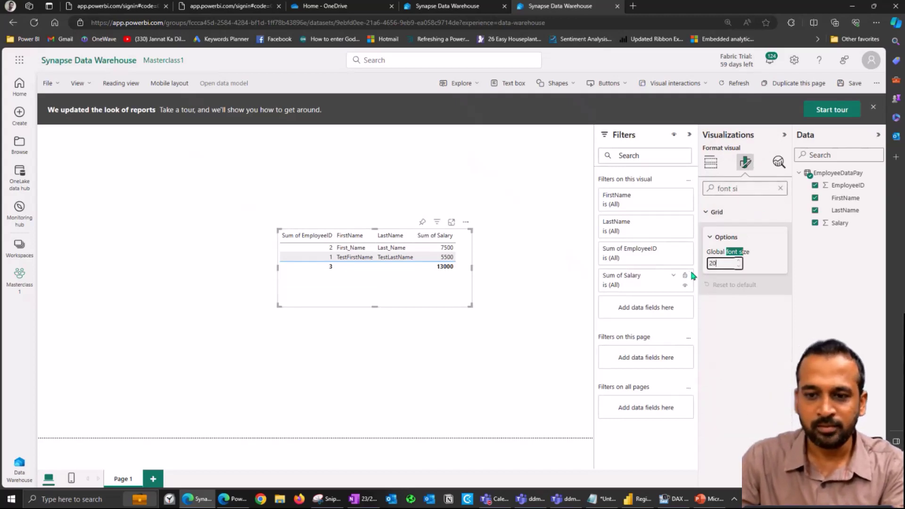
Step: Enlarge and widen the table so every column and the 13000 total show
left_click_drag(471, 305, 592, 351)
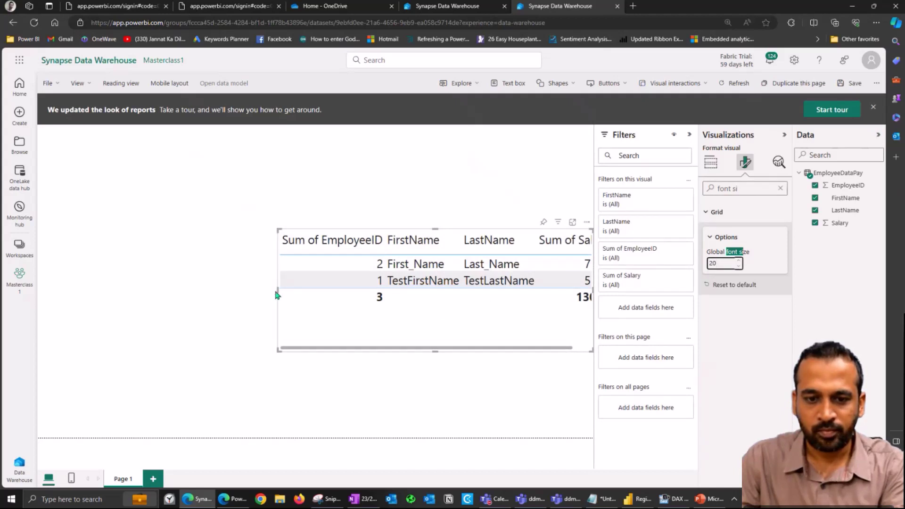
left_click_drag(279, 295, 191, 294)
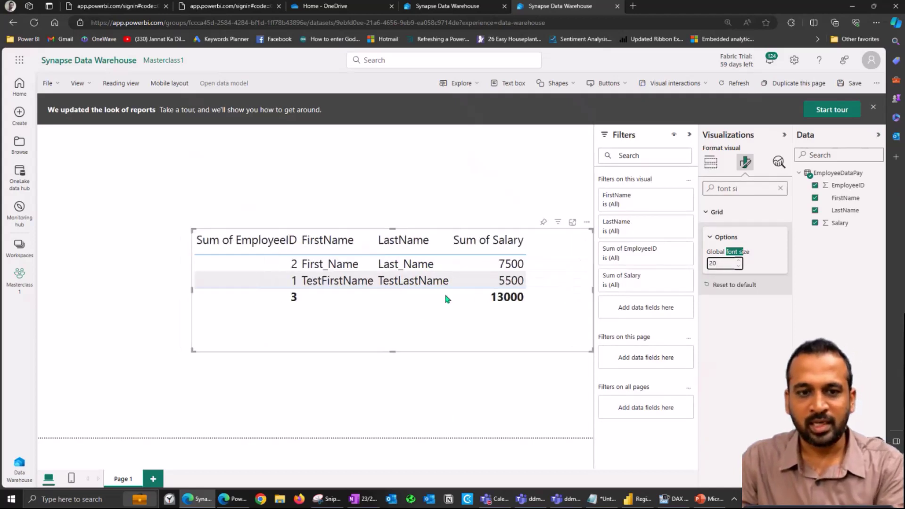
left_click(354, 185)
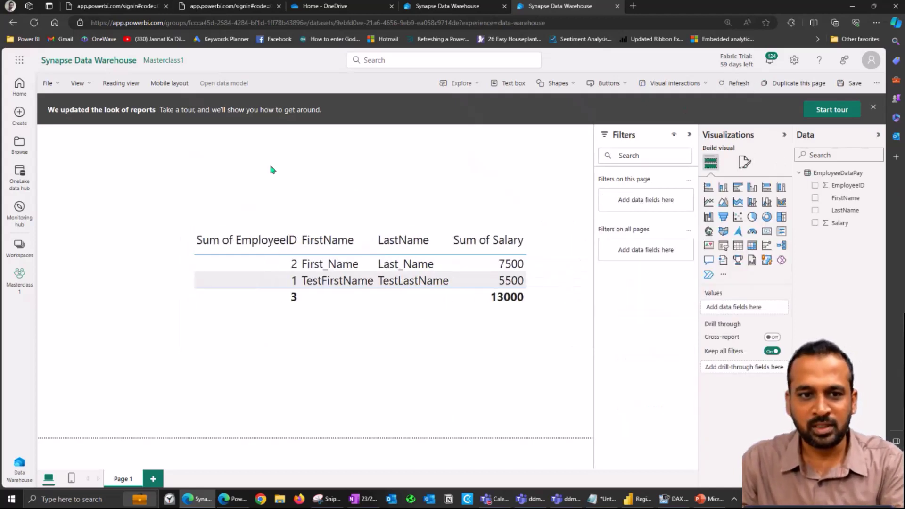
Step: Save the report under the name 'EmployeePayData', correcting the capital D before confirming
left_click(838, 90)
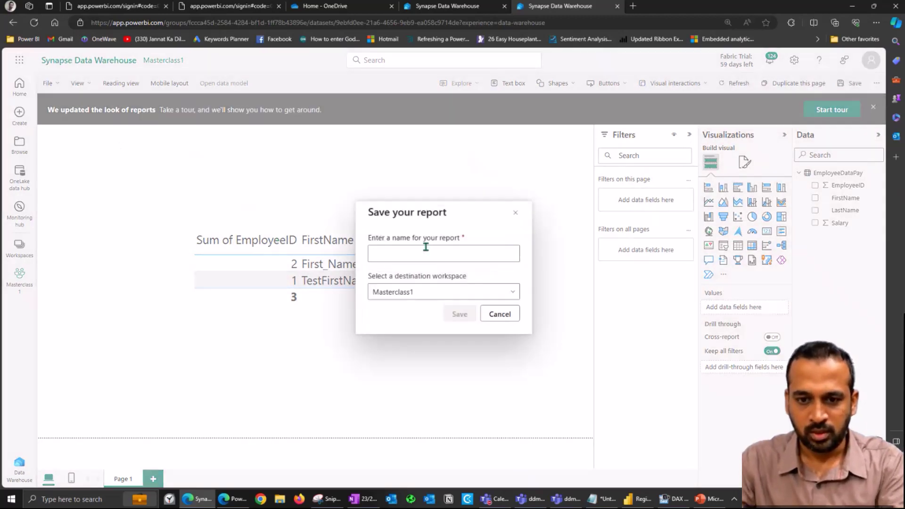
type("Employee")
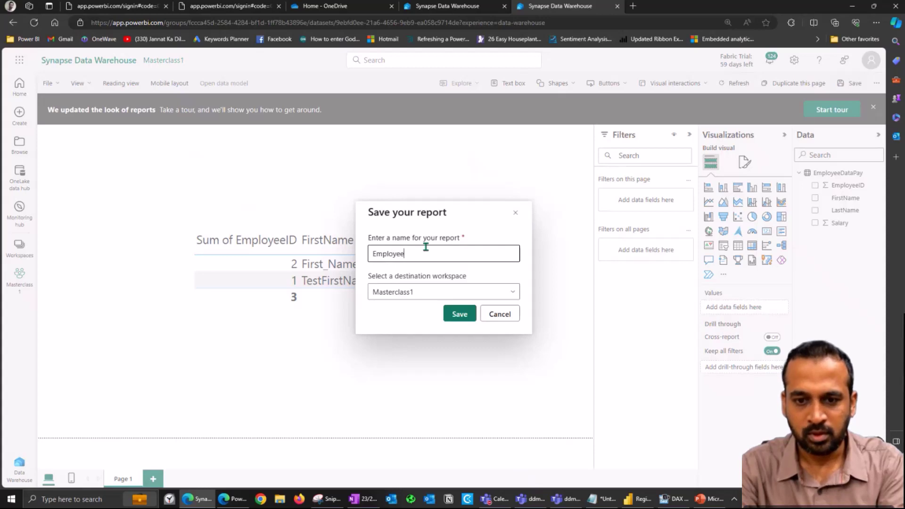
type("Paydata")
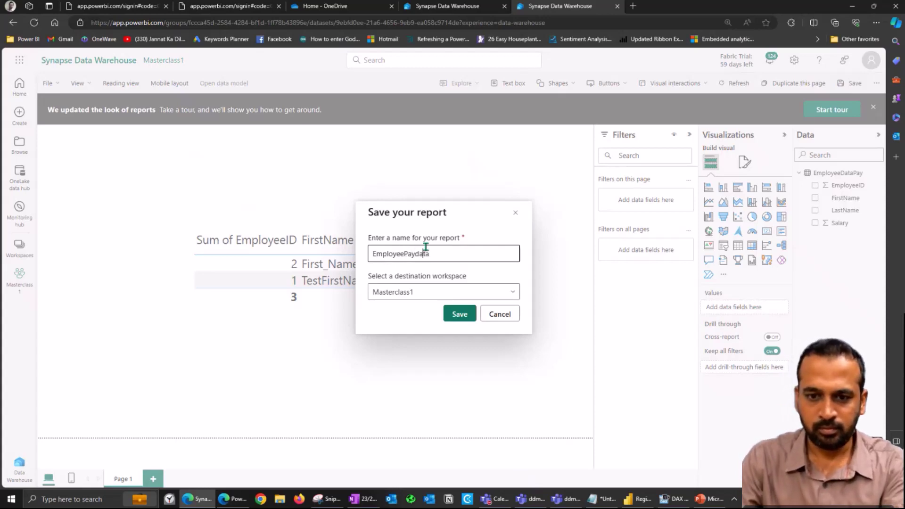
left_click(422, 253)
key("BackSpace")
type("Data")
left_click(459, 313)
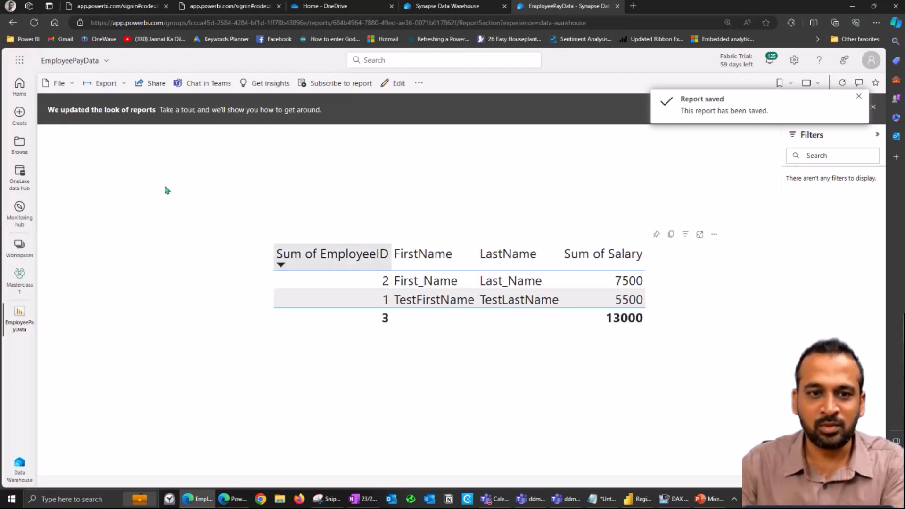
Step: Send the report link to a colleague picked from suggestions, then go to the InPrivate window
left_click(145, 86)
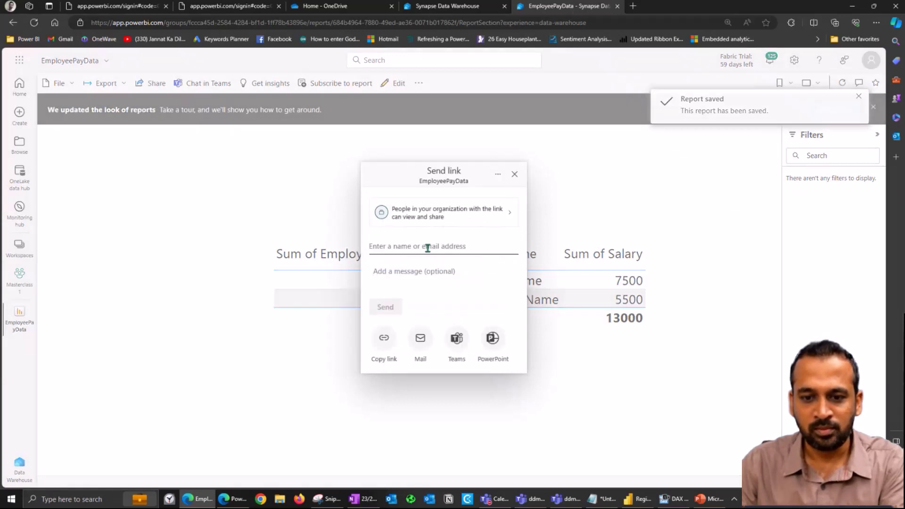
type("hazel")
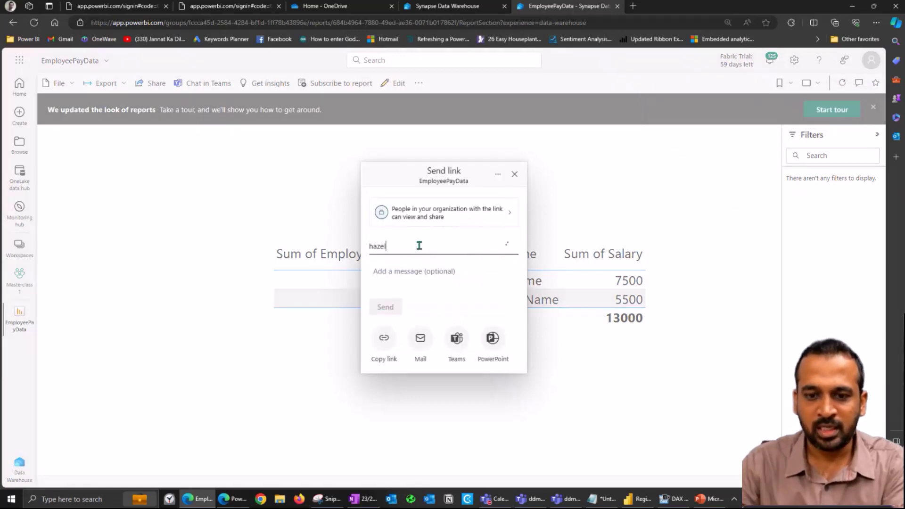
left_click(419, 264)
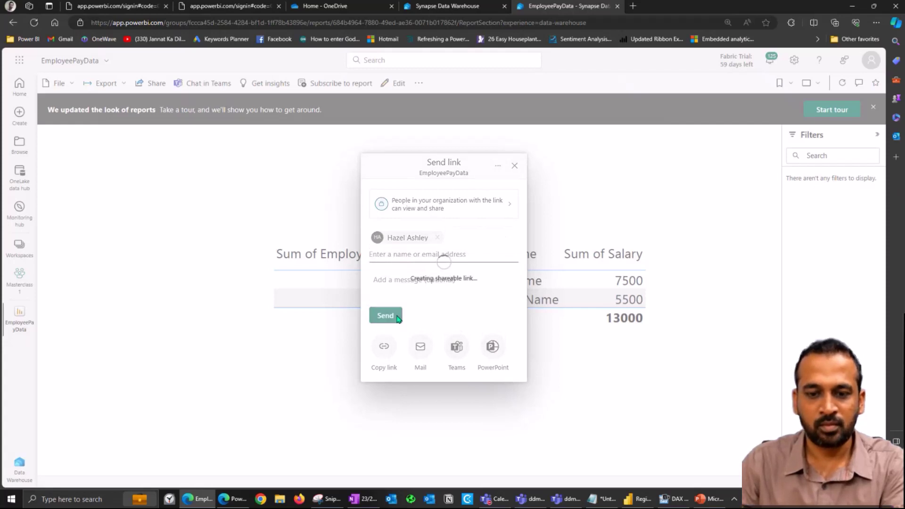
left_click(234, 500)
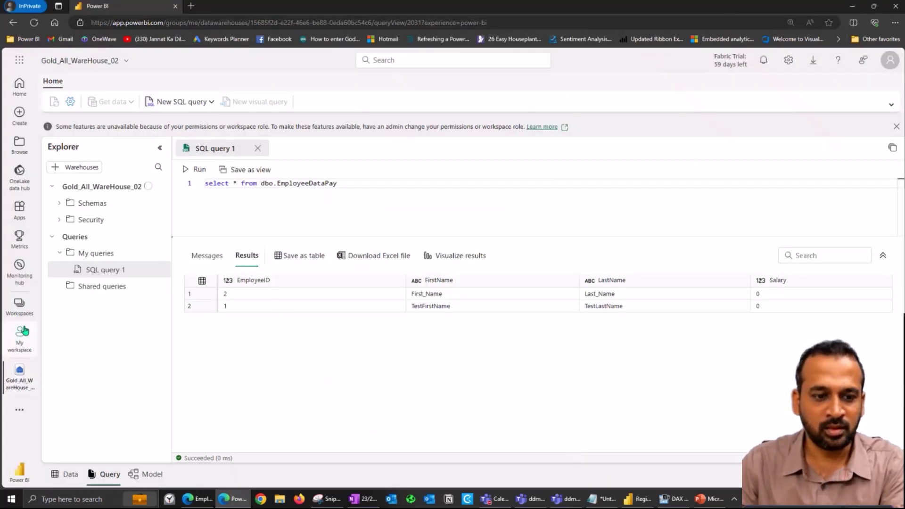
Step: Show the Browse > Shared with me list in the private window and refresh it
left_click(19, 309)
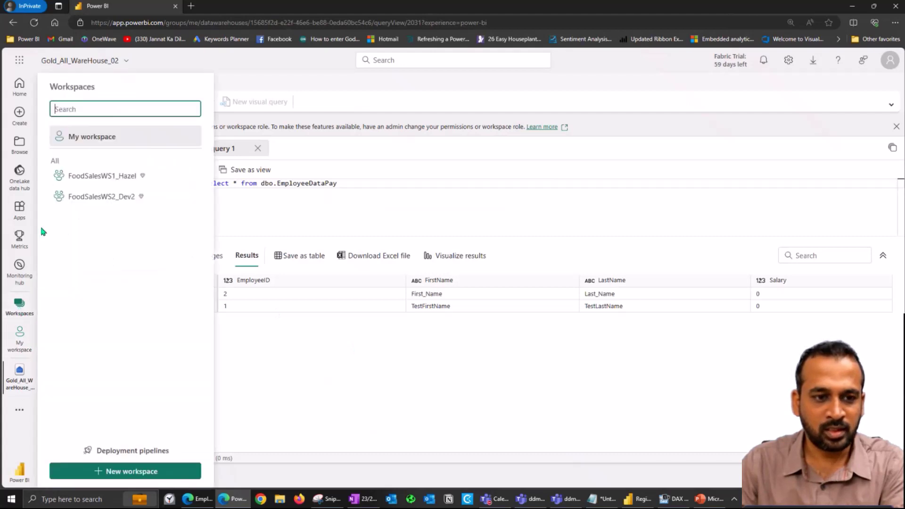
left_click(20, 148)
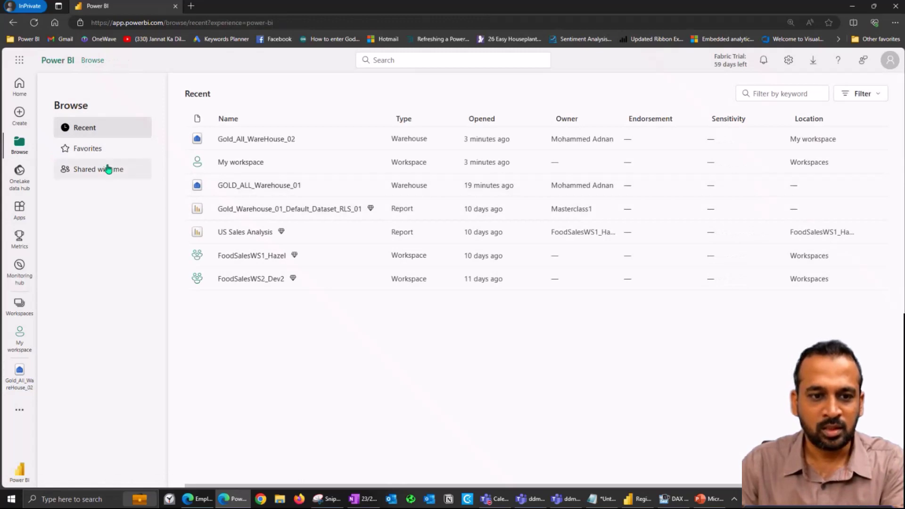
left_click(108, 169)
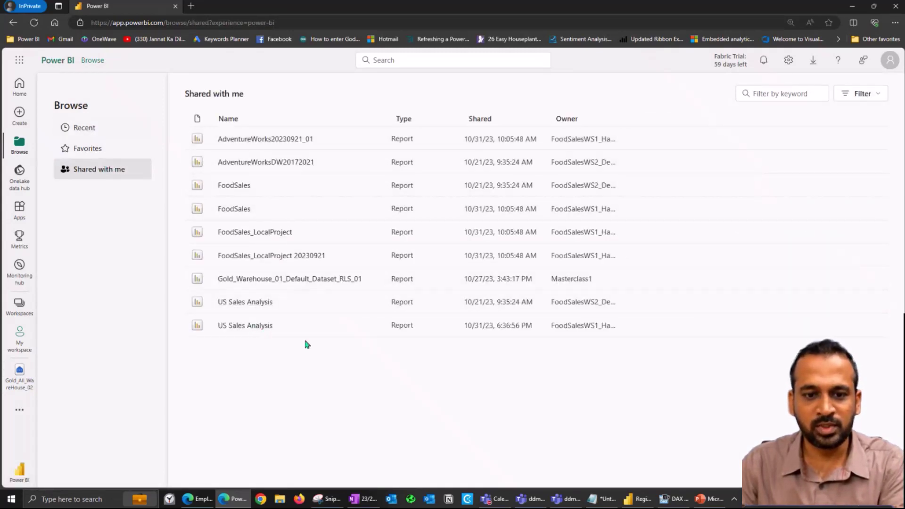
key("F5")
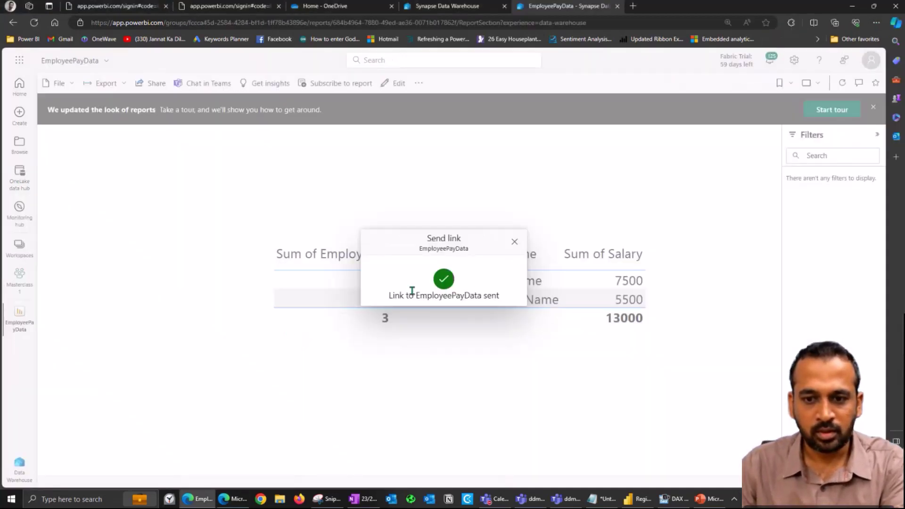
left_click(514, 242)
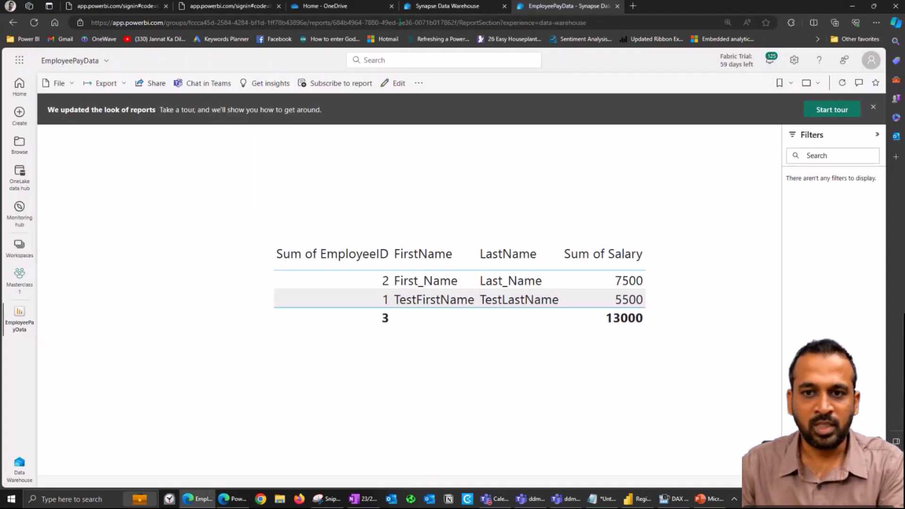
Step: Copy the EmployeePayData report's URL and load it in a new browser tab
left_click(399, 23)
left_click(192, 239)
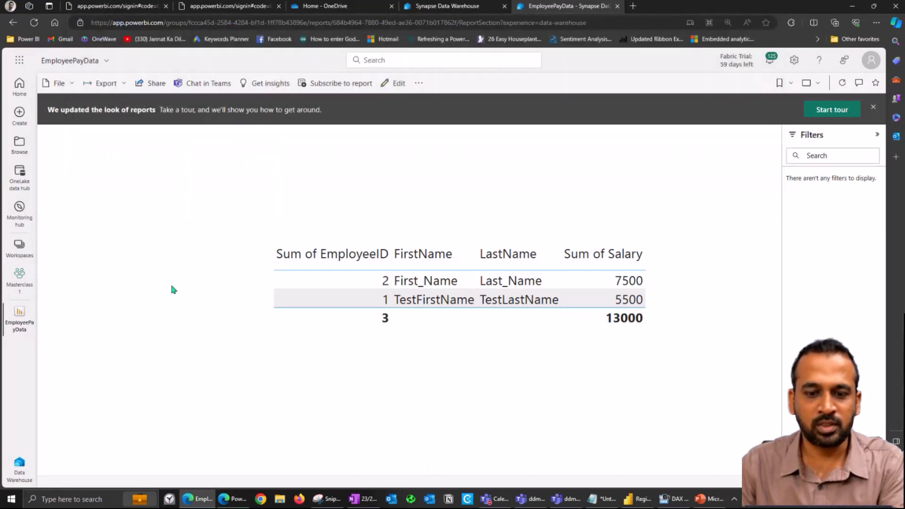
key("alt+Tab")
key("Escape")
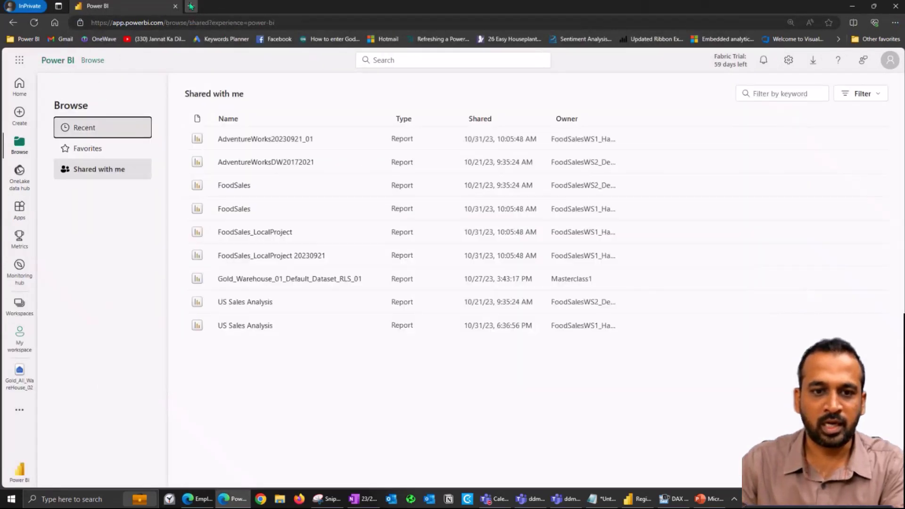
left_click(190, 6)
key("ctrl+v")
key("Return")
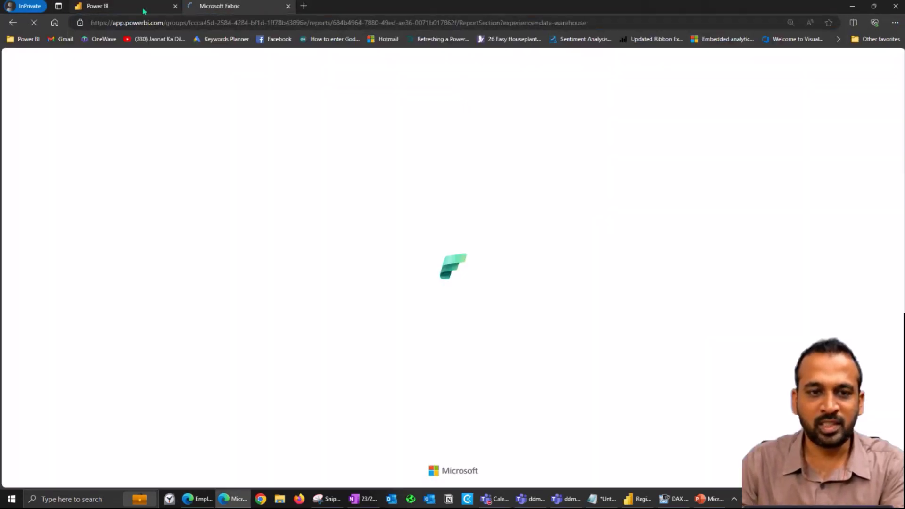
left_click(134, 9)
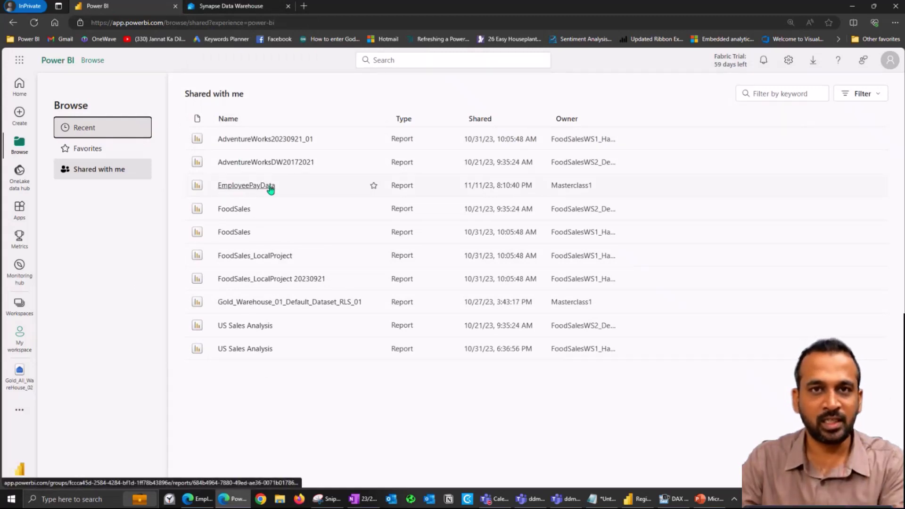
Step: Rerun the Gold_All_WareHouse_02 SQL query and inspect the EmployeeID and Salary results
left_click(259, 159)
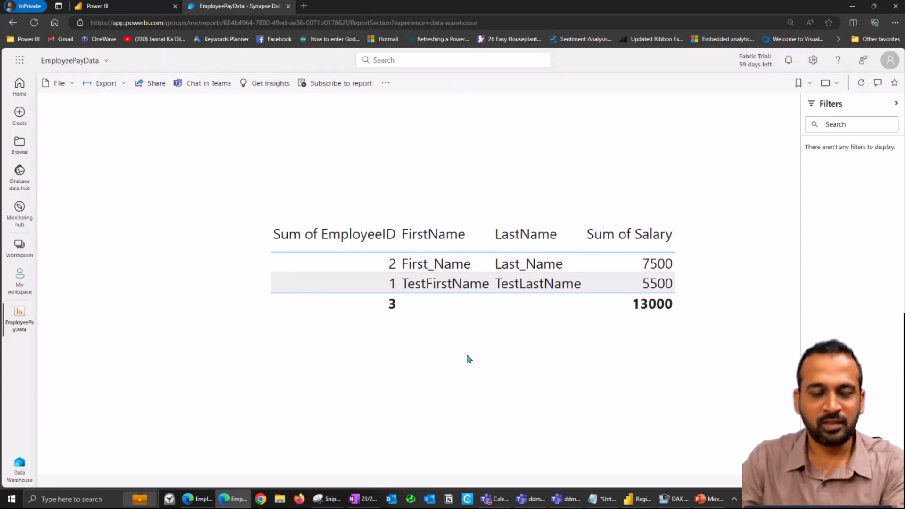
left_click(136, 7)
left_click(18, 371)
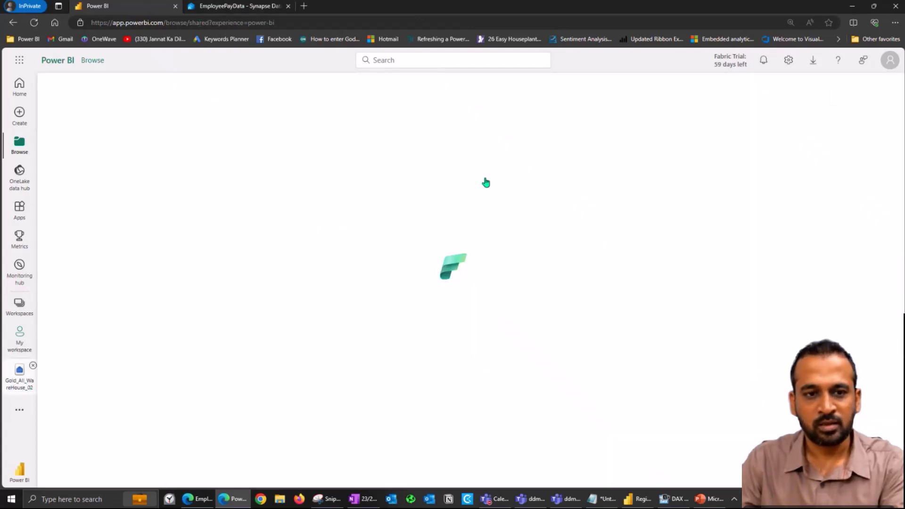
left_click_drag(348, 183, 204, 184)
left_click(185, 170)
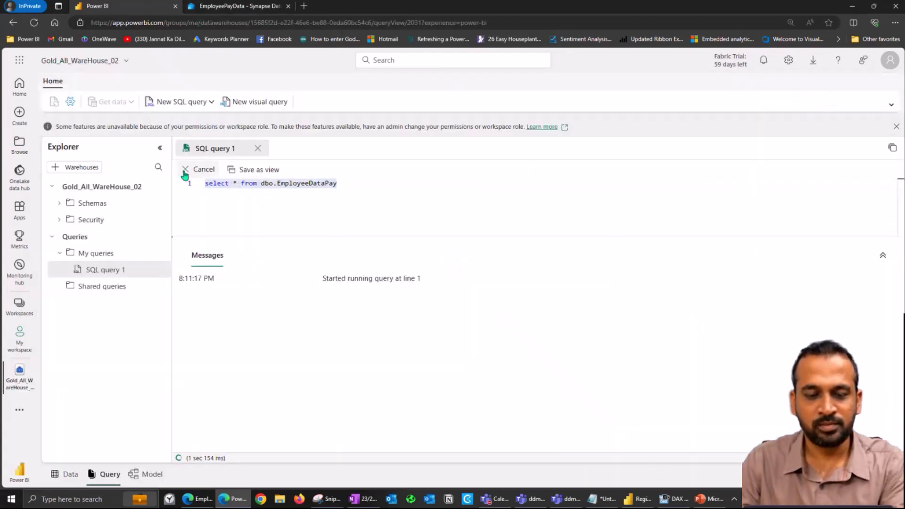
left_click(302, 306)
left_click(781, 295)
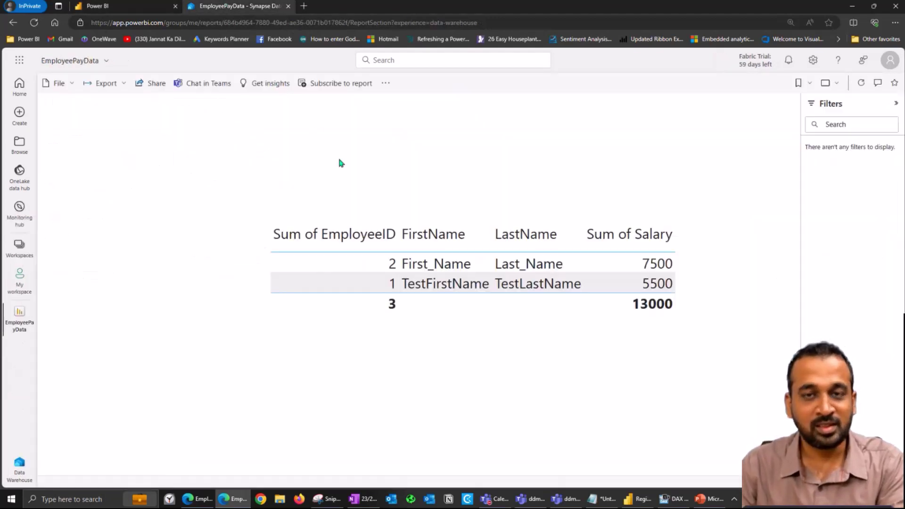
Step: View the warehouse model's Reporting options, then open the Masterclass1 workspace in the main window
left_click(133, 9)
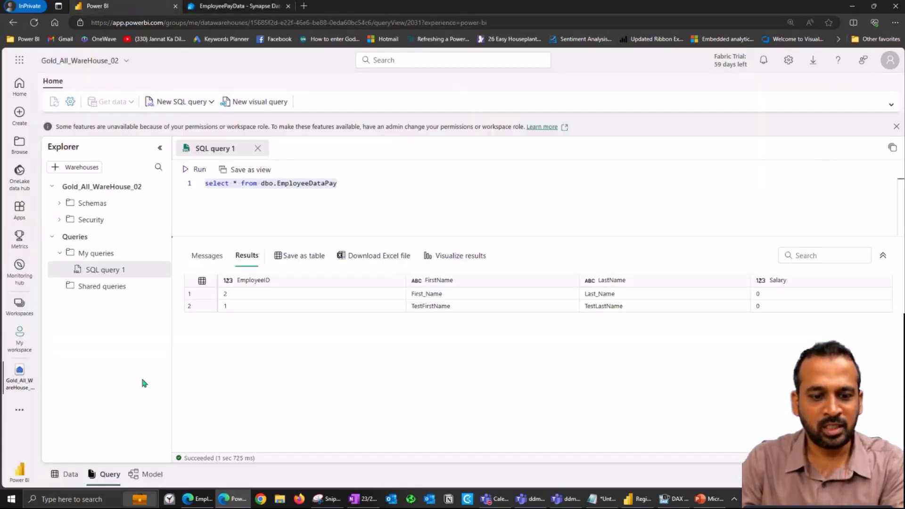
left_click(147, 481)
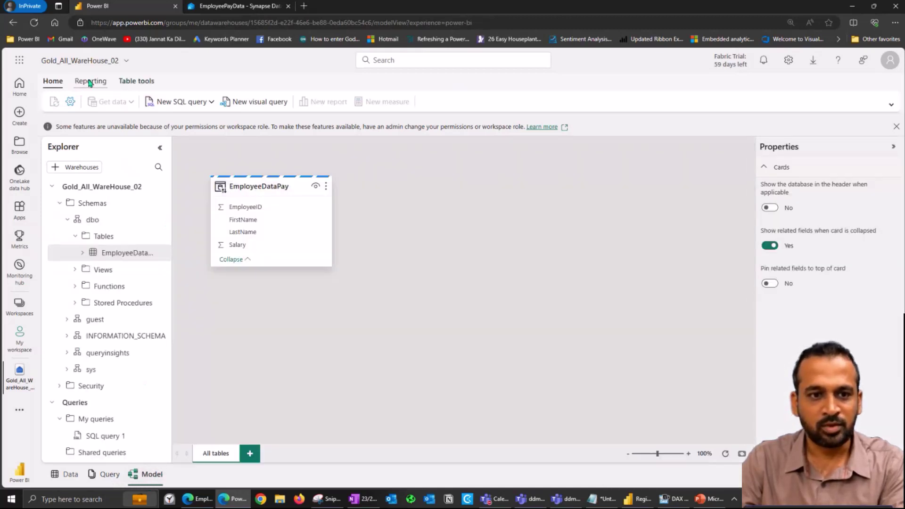
left_click(90, 81)
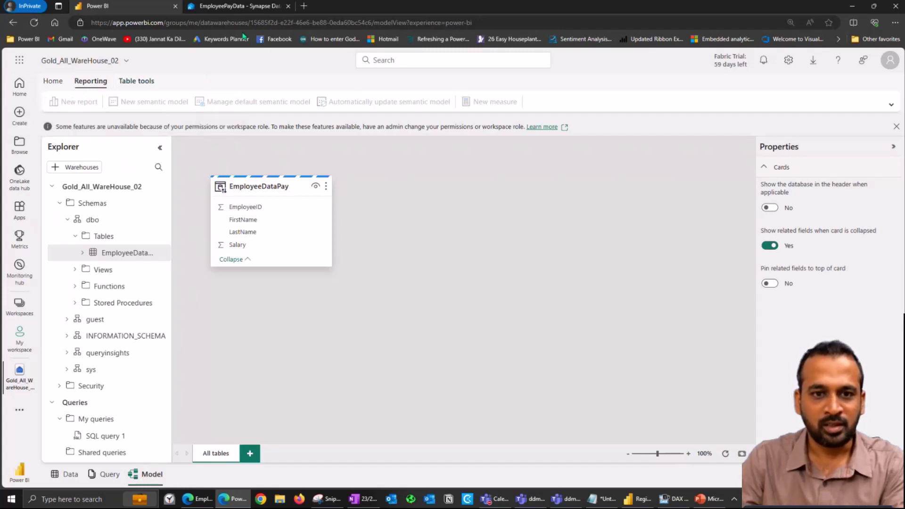
left_click(198, 498)
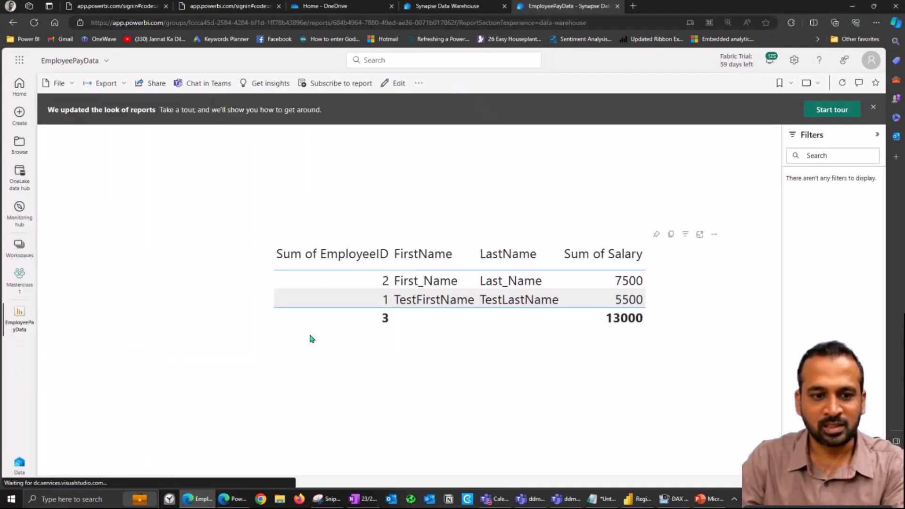
left_click(460, 6)
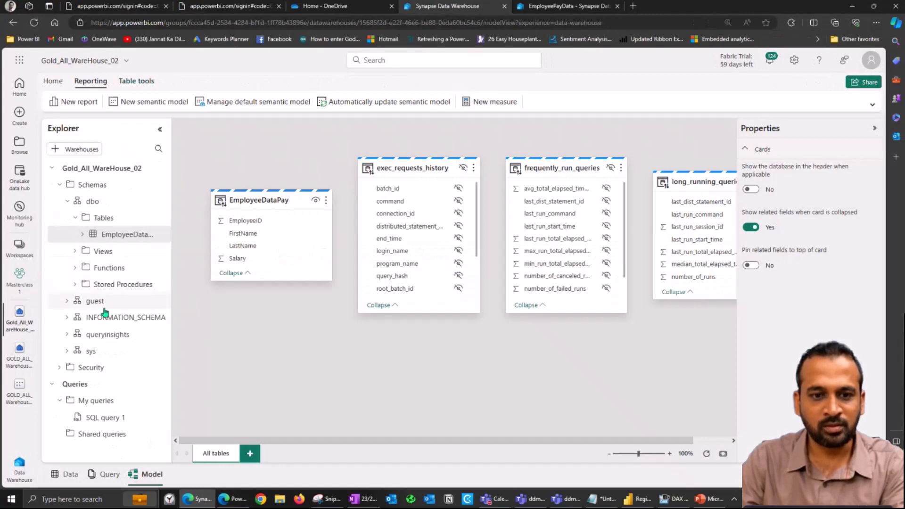
left_click(338, 6)
left_click(520, 5)
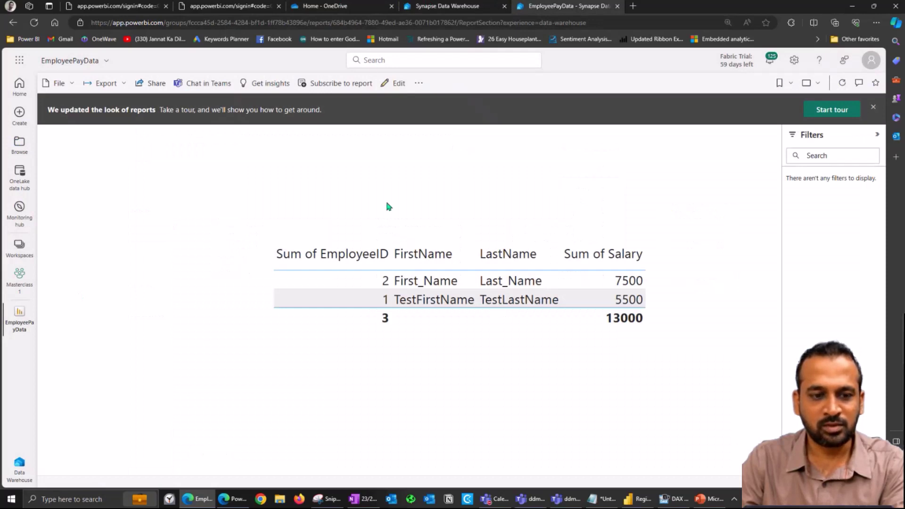
left_click(28, 284)
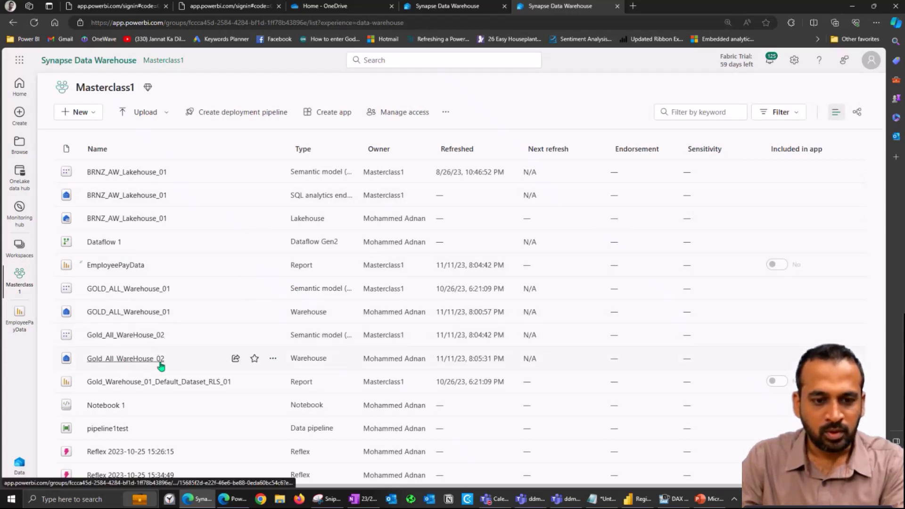
Step: Grant a colleague access to Gold_All_WareHouse_02 with Read all data using SQL
left_click(236, 360)
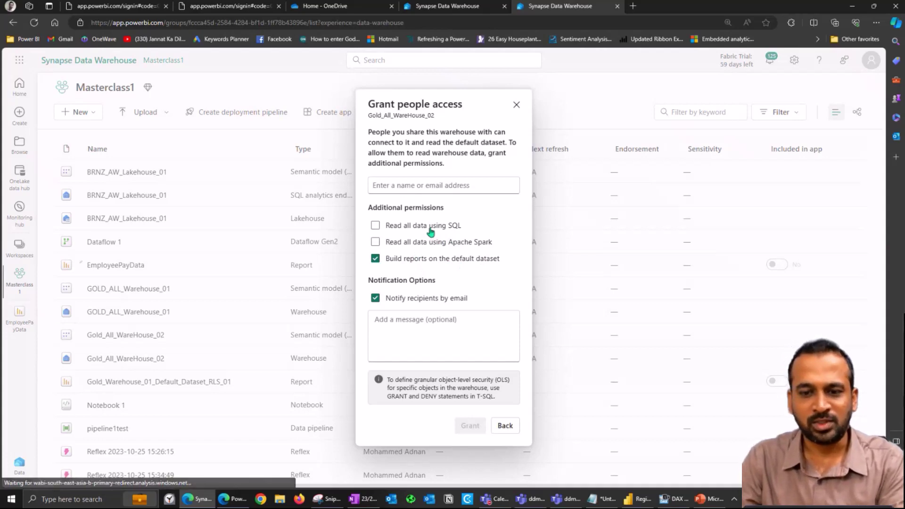
left_click(408, 186)
type("hazel")
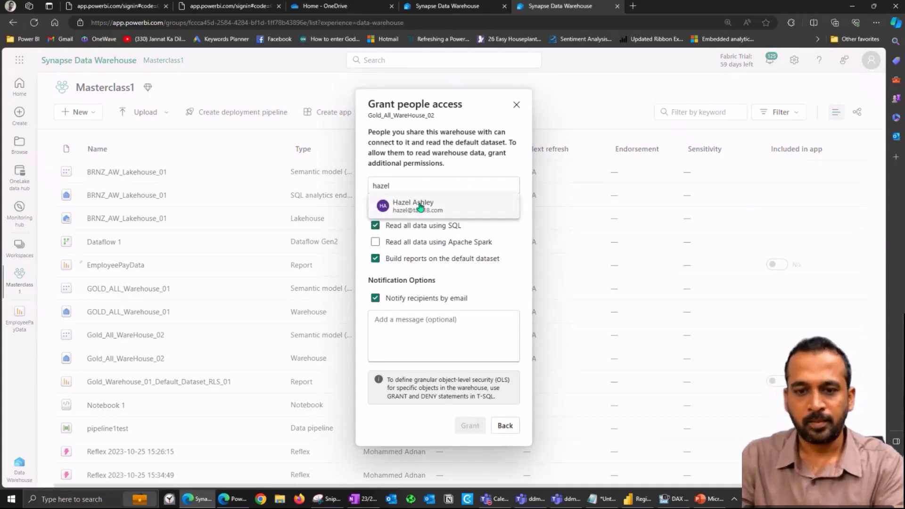
left_click(410, 206)
left_click(462, 442)
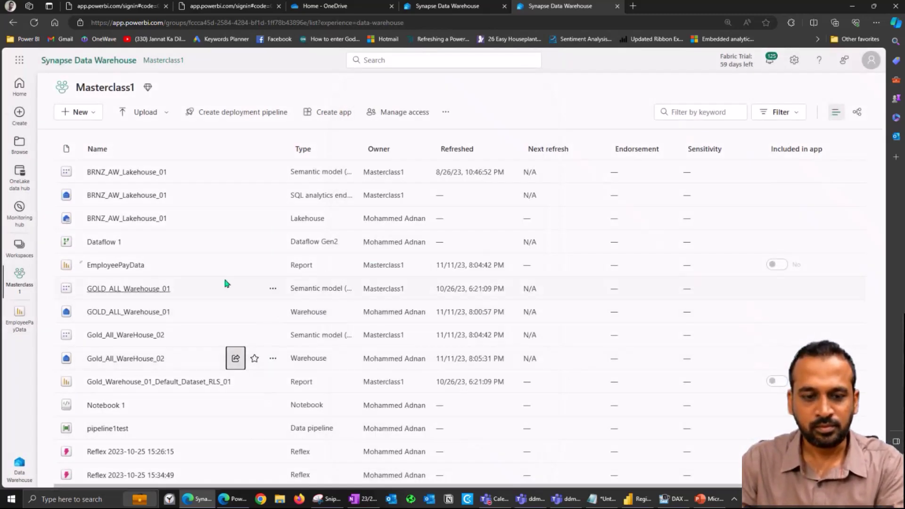
Step: Refresh the private window's warehouse model and attempt New report from its Reporting options
key("ctrl+3")
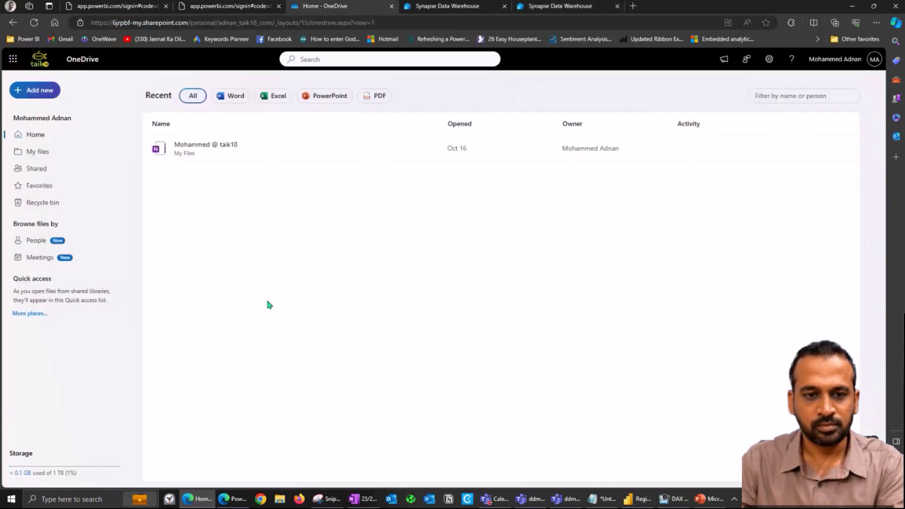
key("alt+Tab")
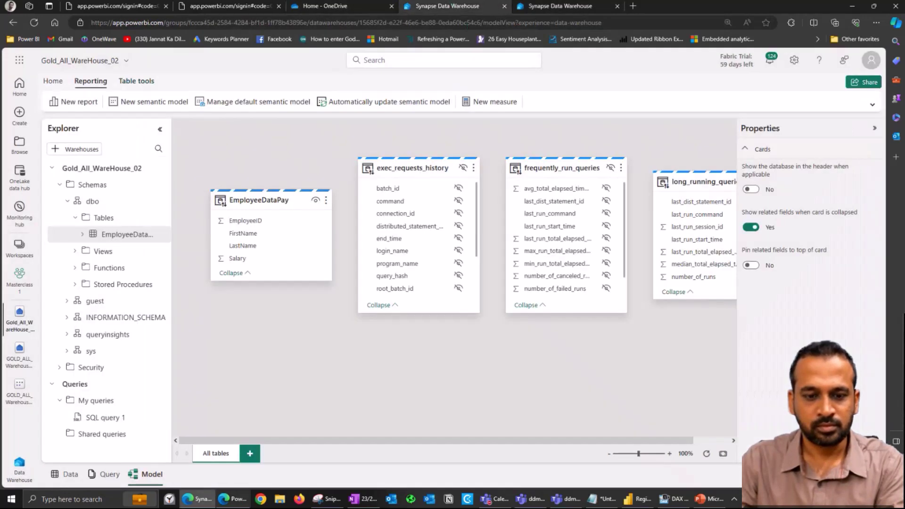
left_click(34, 23)
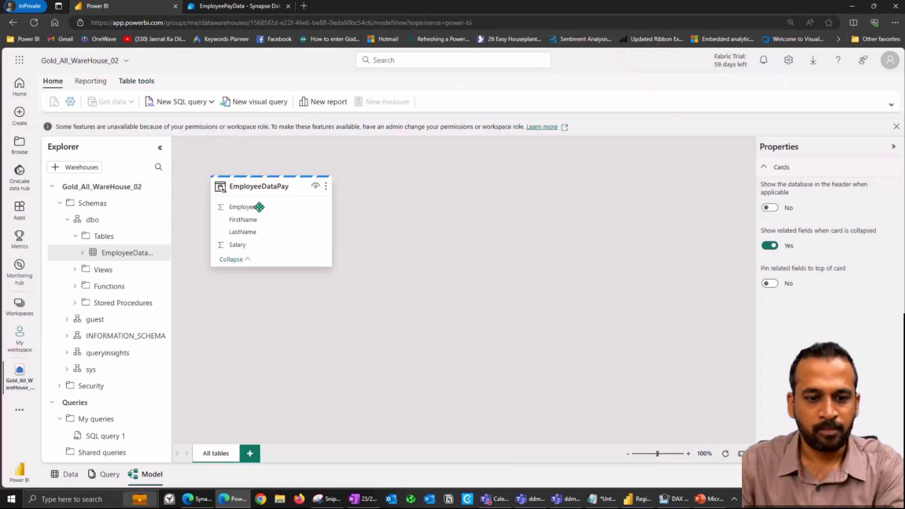
left_click(82, 85)
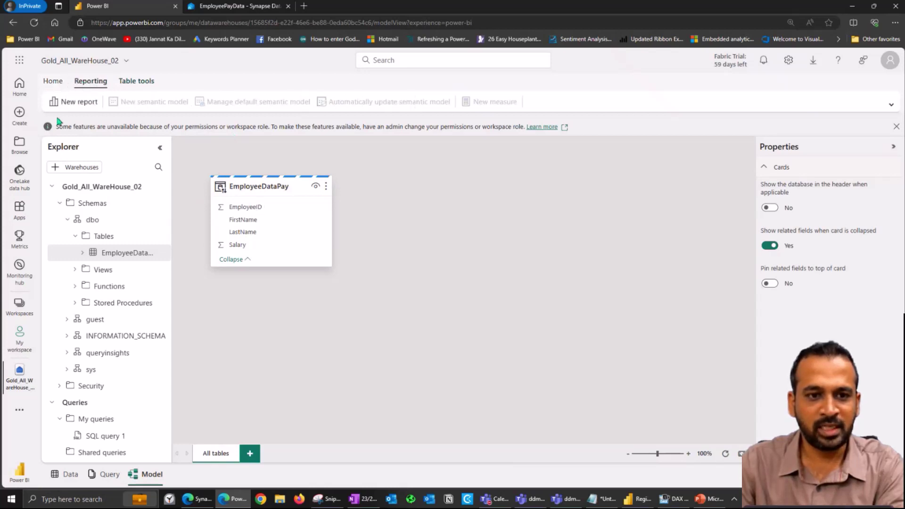
left_click(79, 107)
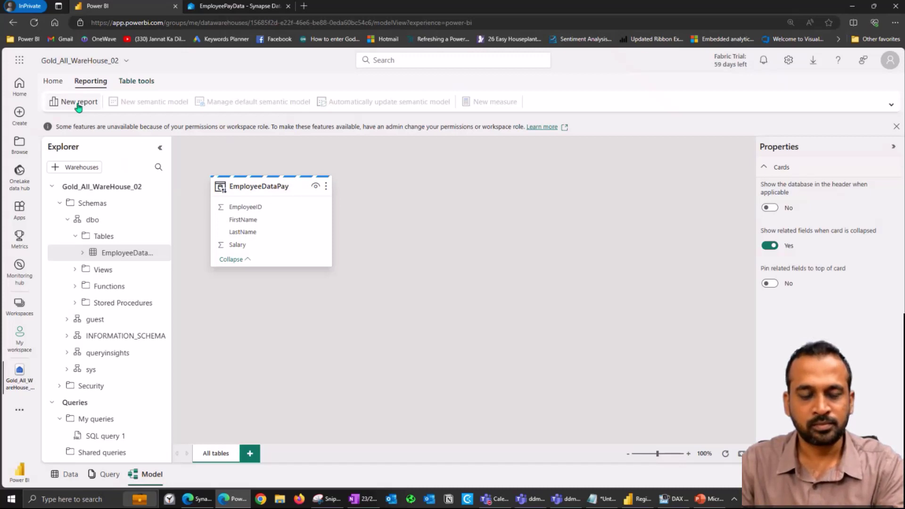
Step: Read the permissions warning and go to the Create page instead
left_click_drag(205, 127, 411, 127)
left_click_drag(78, 126, 443, 127)
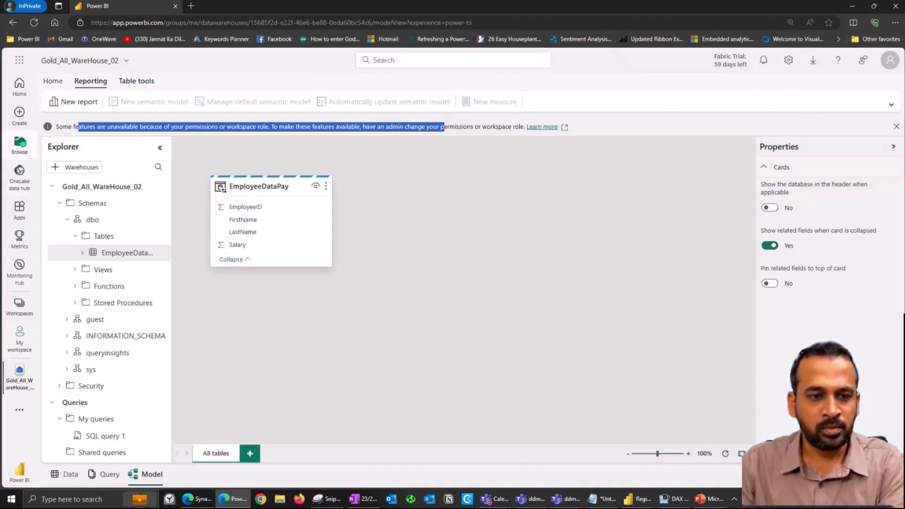
left_click(23, 117)
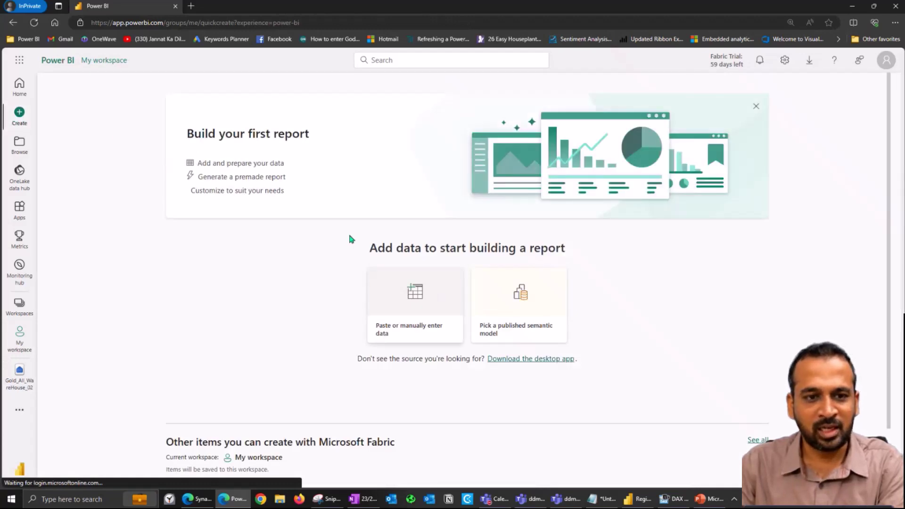
Step: Create a blank report on the published Gold_All_WareHouse_02 semantic model
left_click(542, 316)
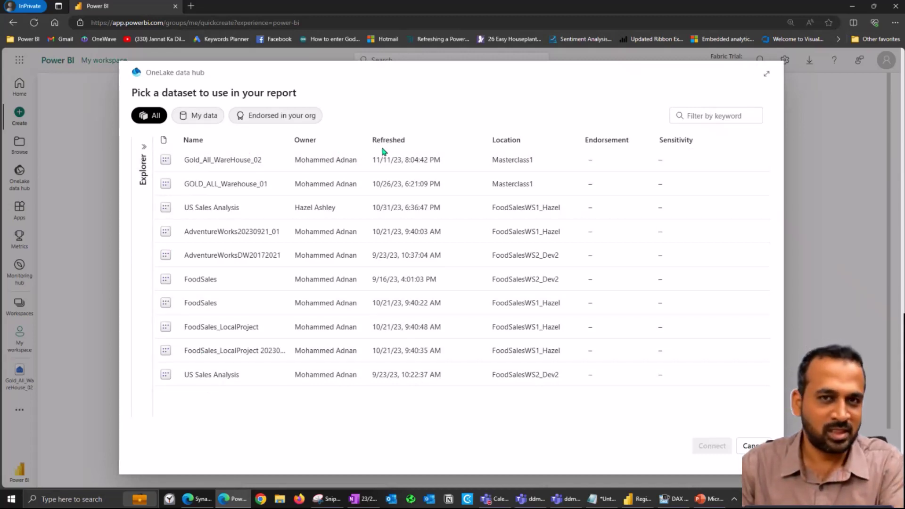
left_click(219, 165)
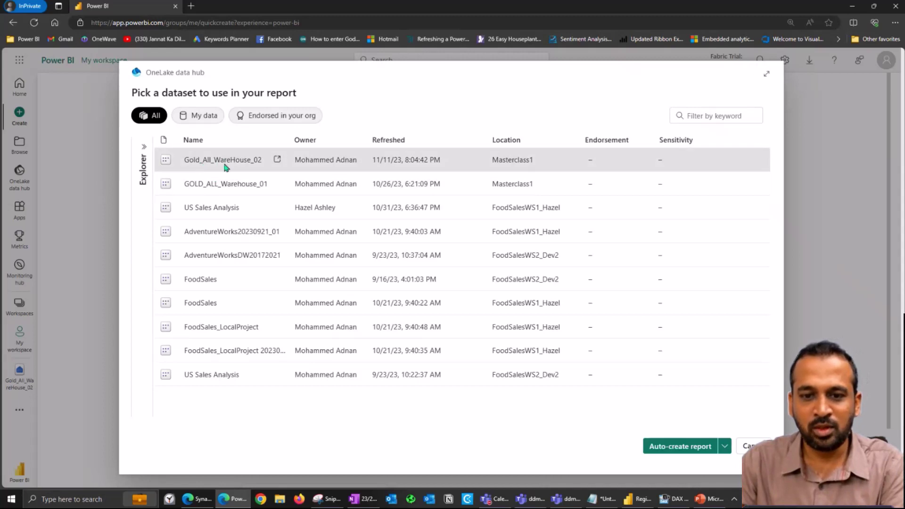
left_click(724, 446)
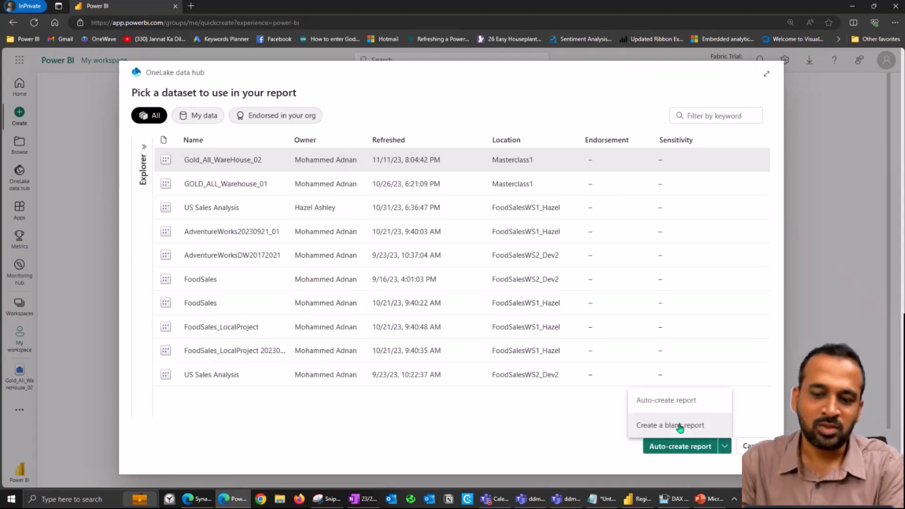
left_click(679, 426)
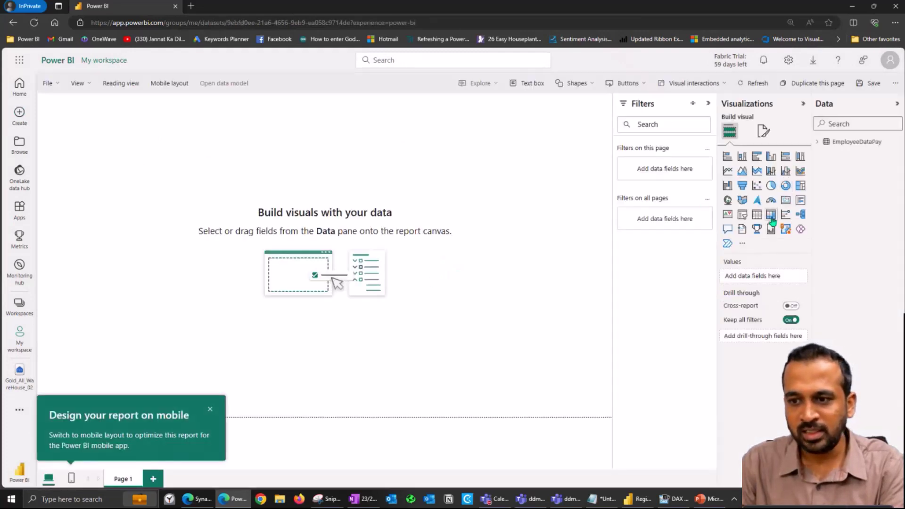
Step: Build an EmployeeDataPay table with FirstName, LastName and Salary, then centre and widen it
left_click(815, 147)
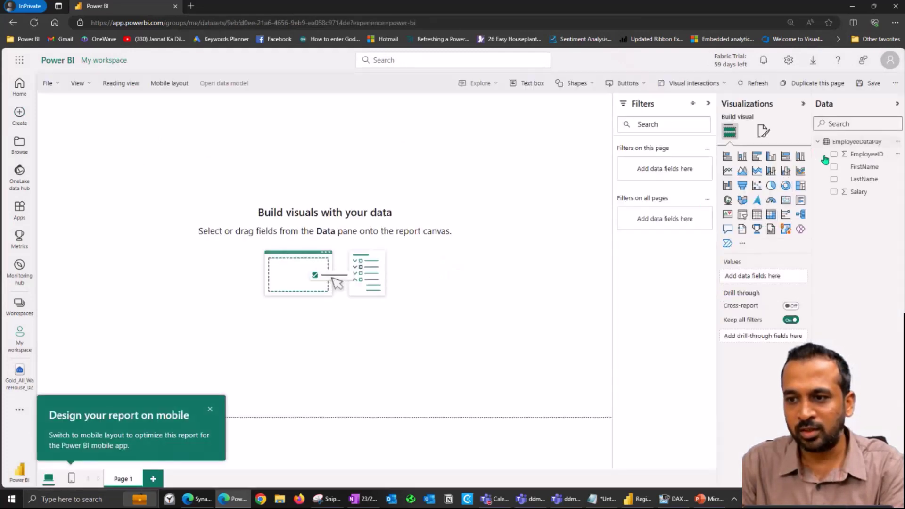
left_click(834, 154)
left_click(833, 167)
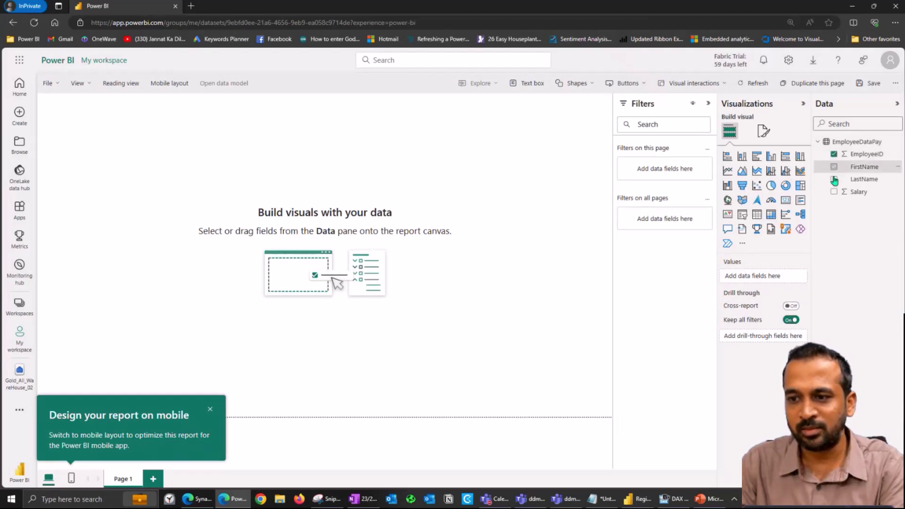
left_click(834, 180)
left_click(844, 195)
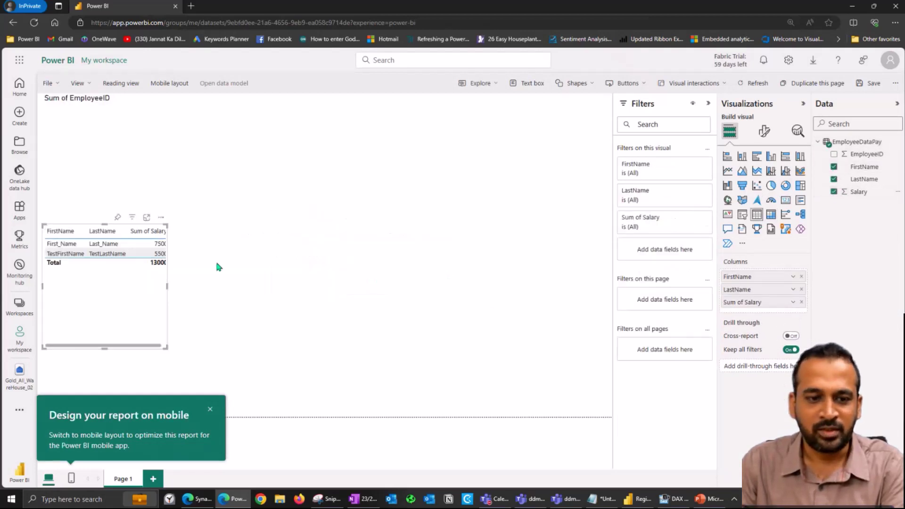
left_click_drag(178, 289, 429, 301)
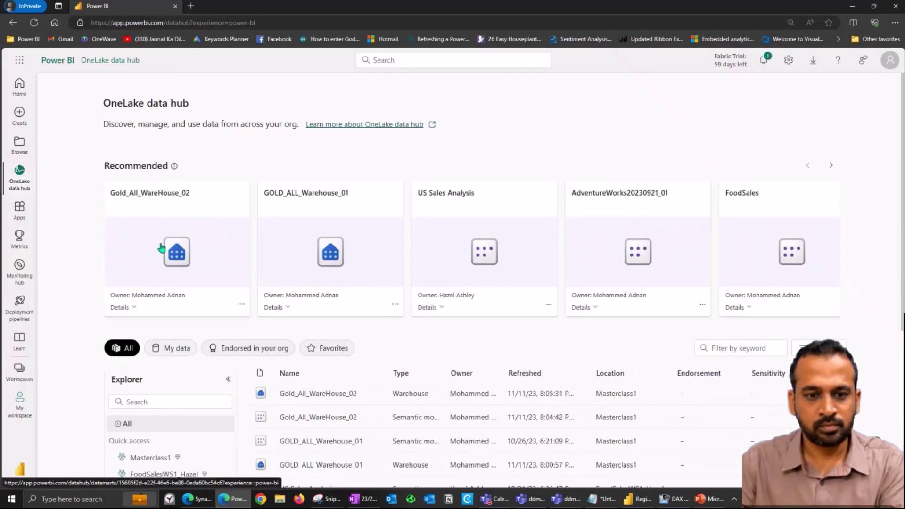
Step: Download Gold_All_WareHouse_02 as an Analyze in Excel workbook and open it in Excel
left_click(161, 247)
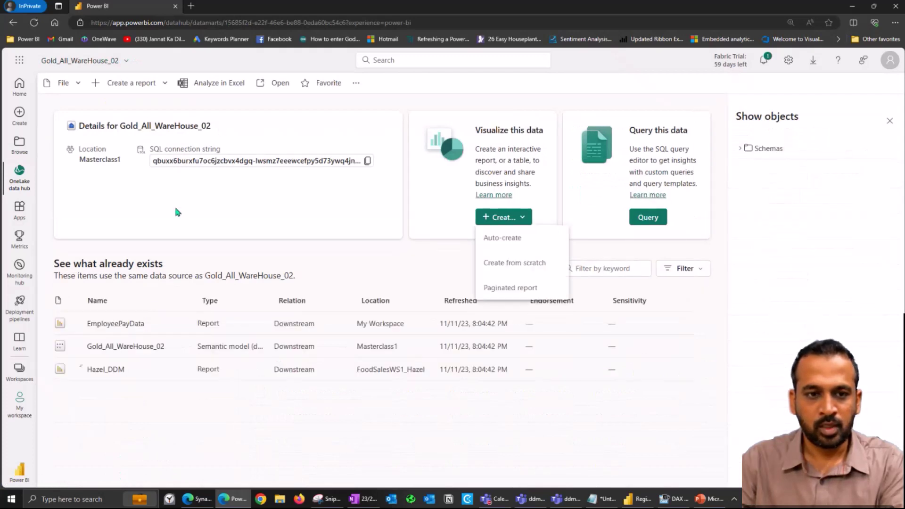
left_click(209, 89)
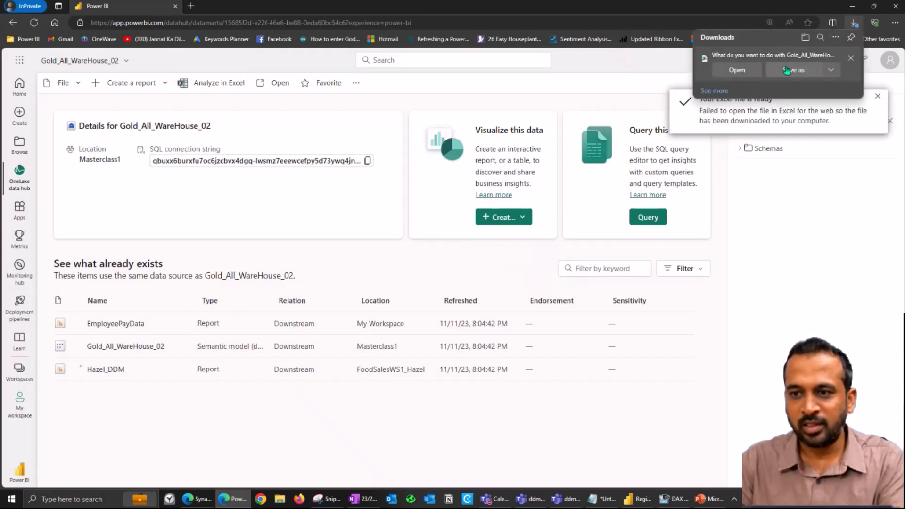
left_click(741, 69)
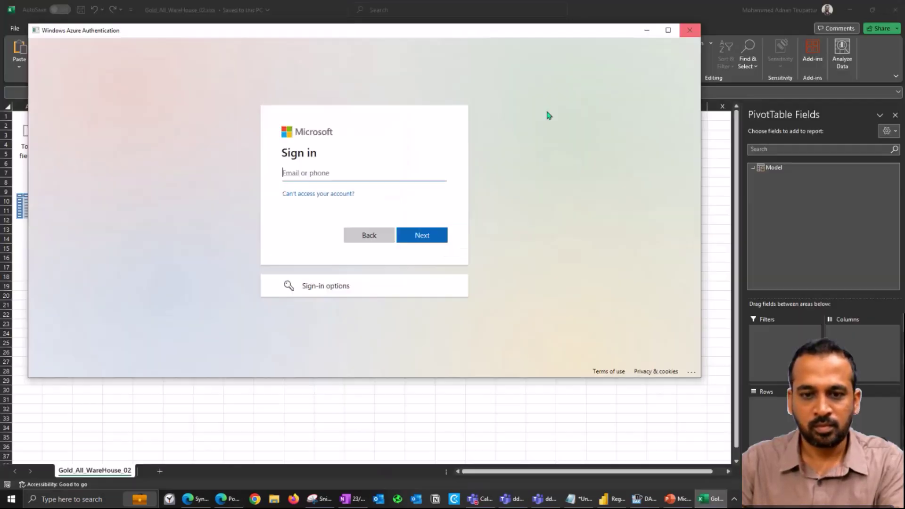
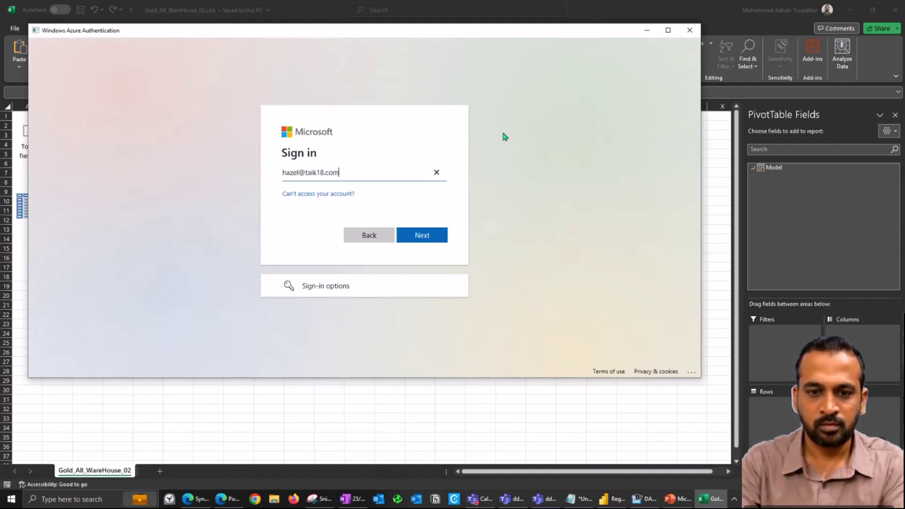
Step: Sign in to Excel with the colleague's account e-mail and password
key("Return")
type("•••••••••••••")
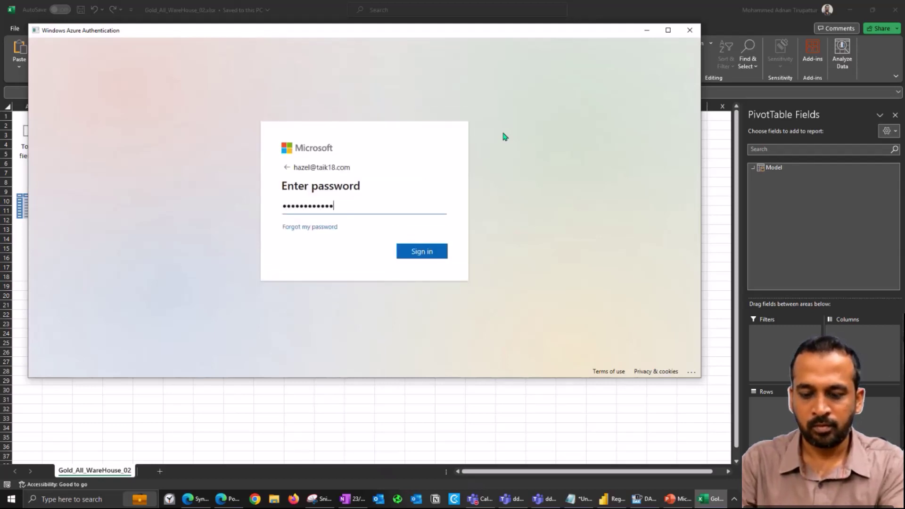
key("Return")
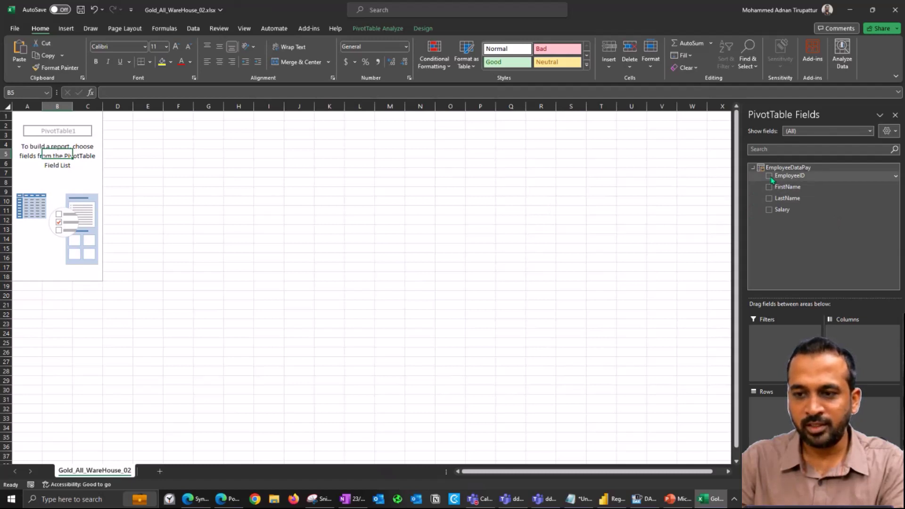
Step: Add EmployeeID, FirstName and LastName to the PivotTable, then return to the browser
left_click(769, 176)
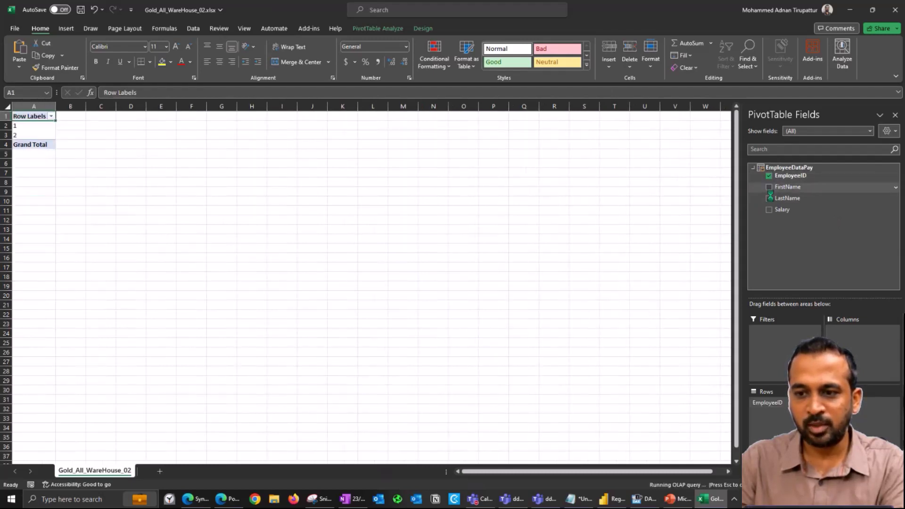
left_click(769, 188)
left_click(770, 198)
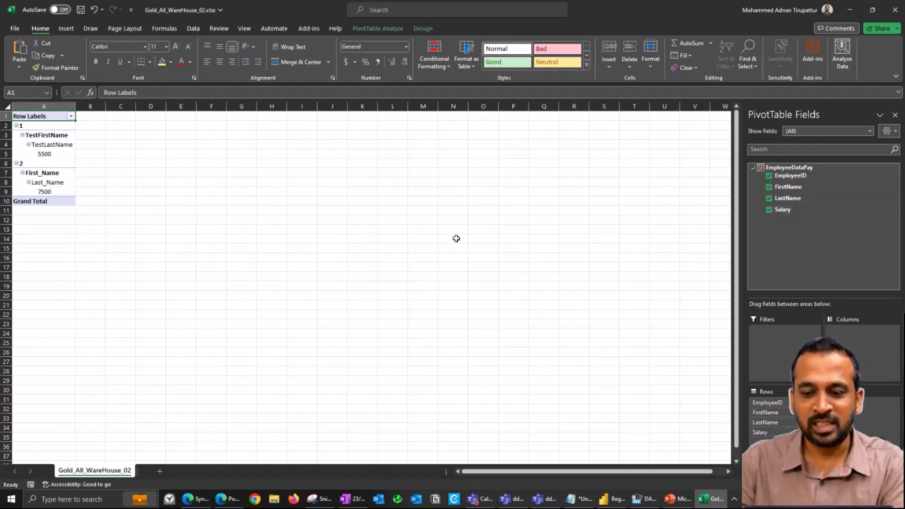
left_click(715, 503)
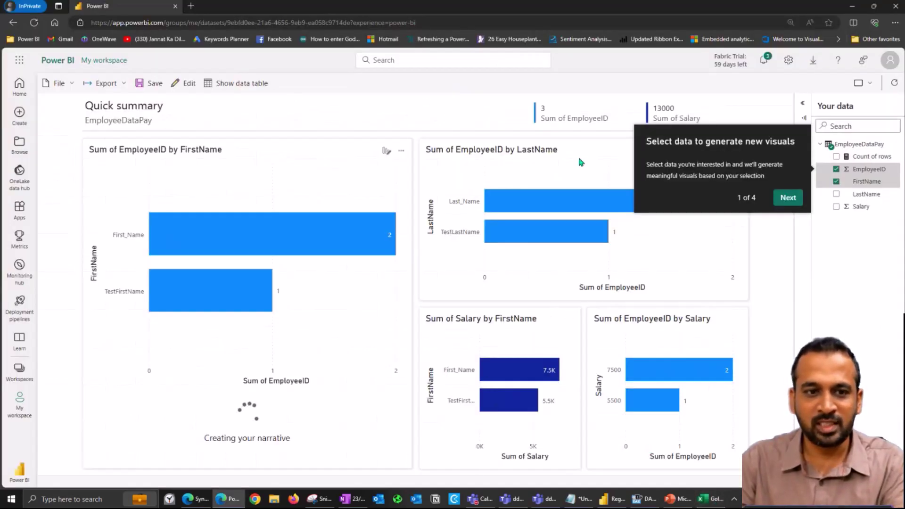
Step: Leave the EmployeeDataPay quick summary for the OneLake data hub without saving changes
left_click(787, 197)
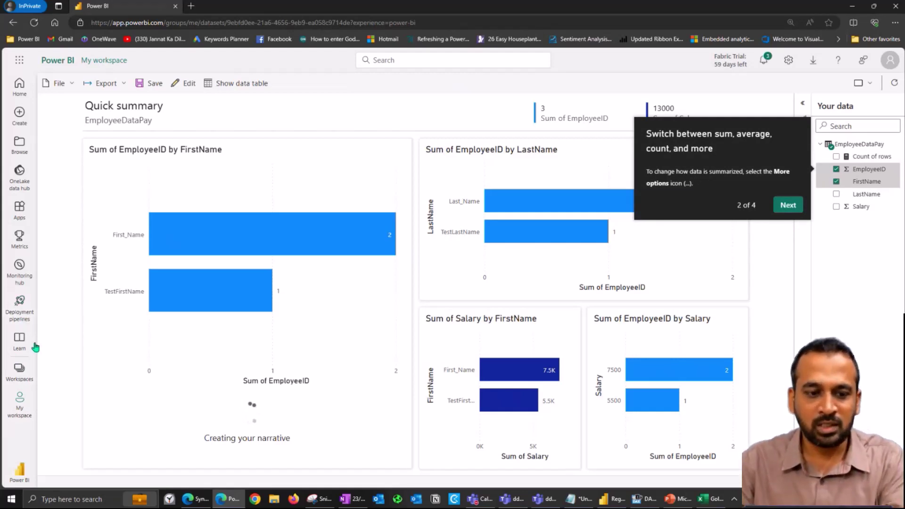
left_click(16, 181)
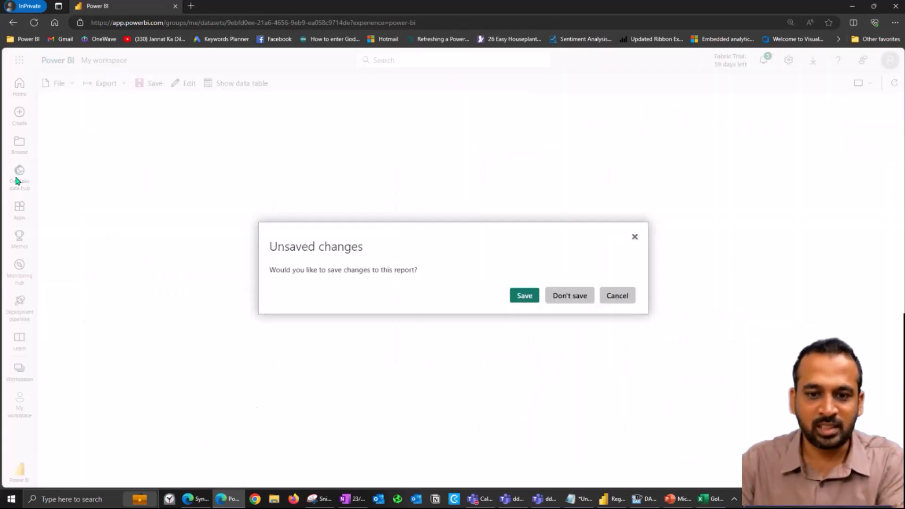
left_click(570, 296)
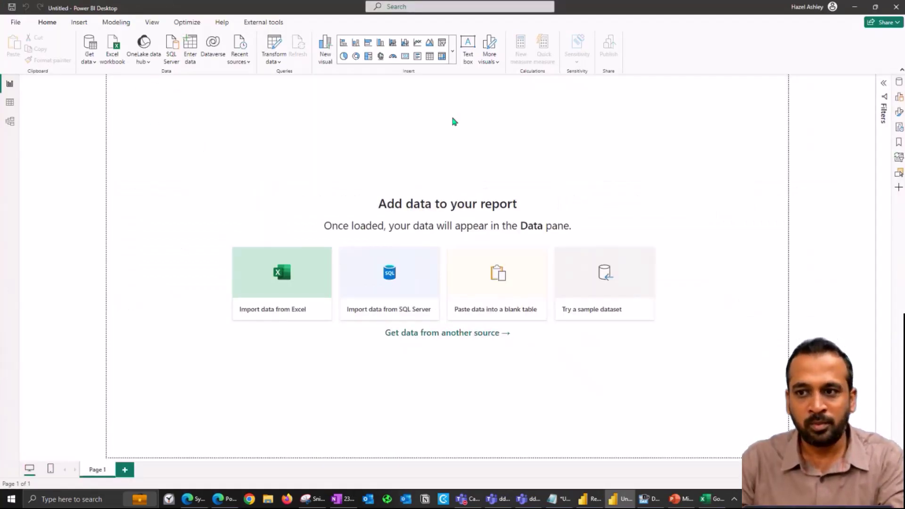
Step: Connect live to the Gold_All_WareHouse_02 warehouse from the OneLake data hub Warehouses list
left_click(153, 66)
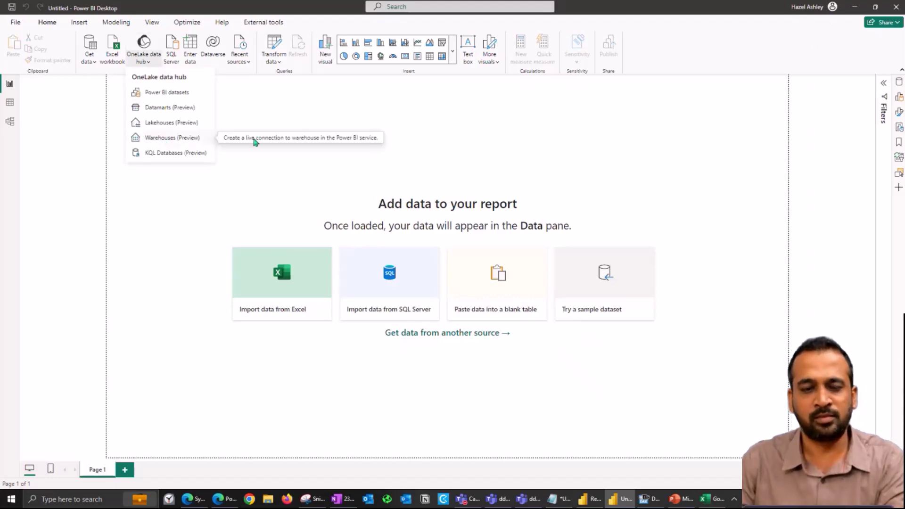
left_click(163, 137)
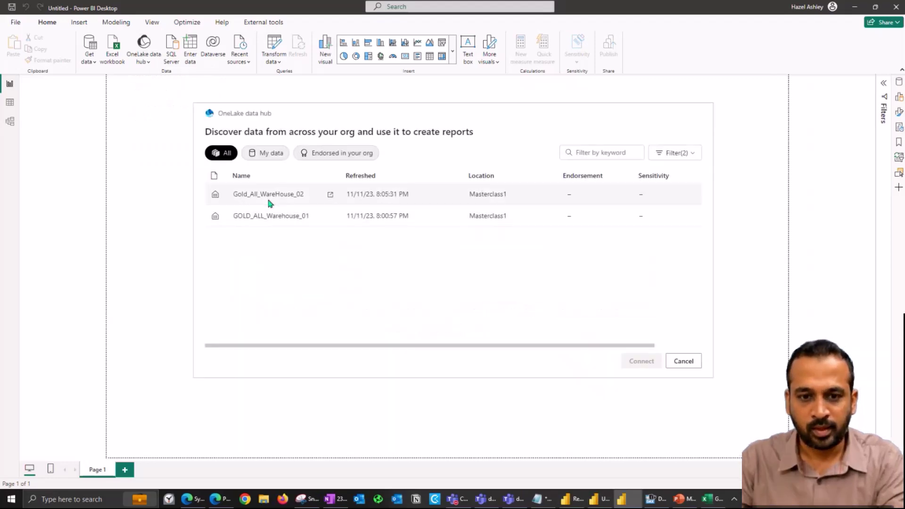
left_click(270, 203)
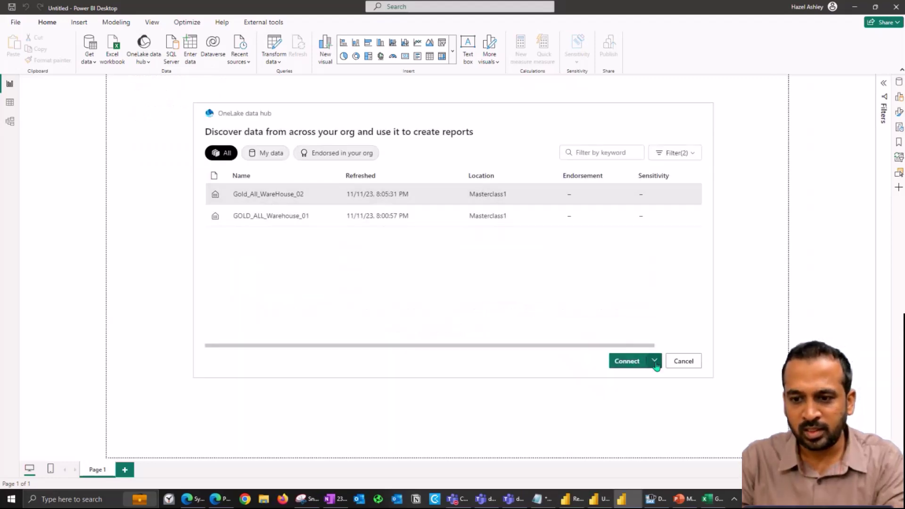
left_click(654, 361)
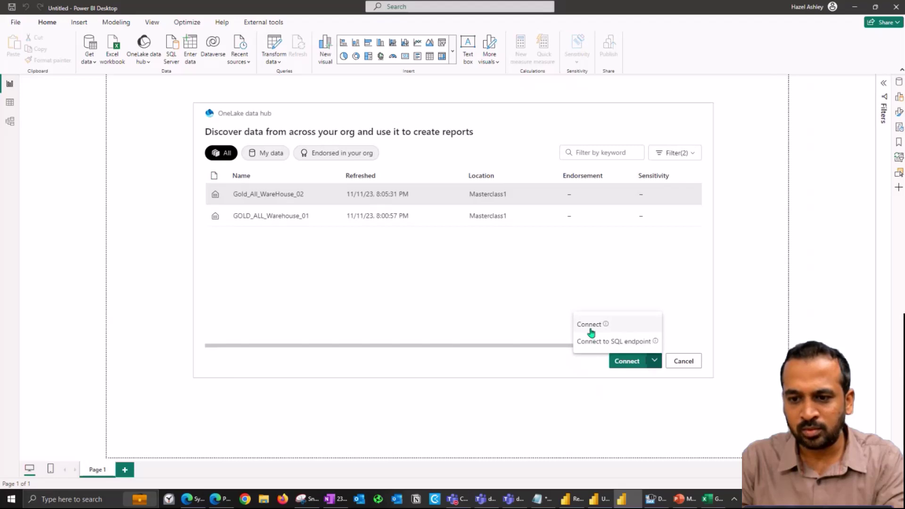
left_click(616, 325)
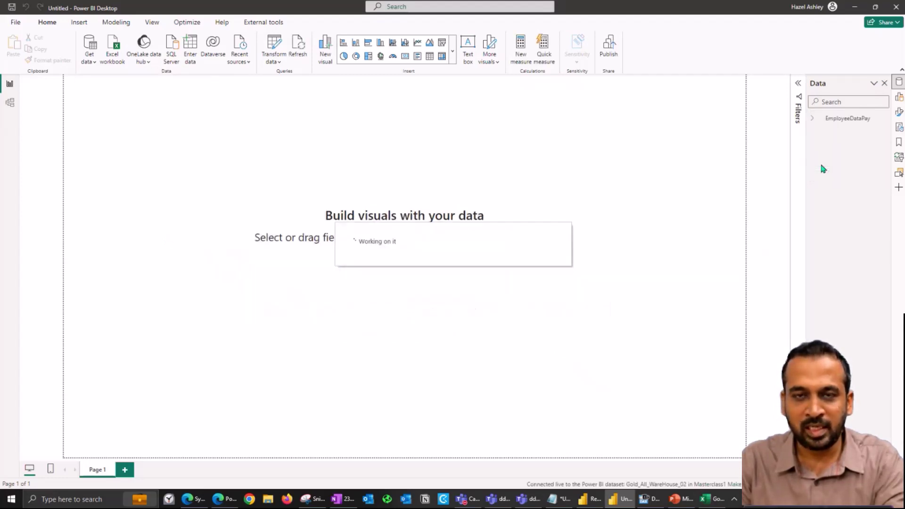
Step: Try a LastName and Salary table visual, enlarge and centre it, then delete it
left_click(811, 119)
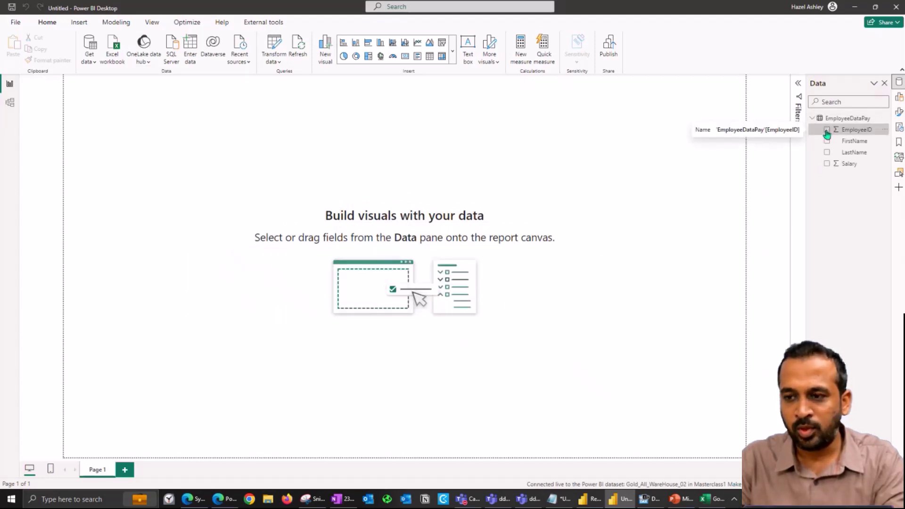
left_click(827, 153)
left_click(827, 164)
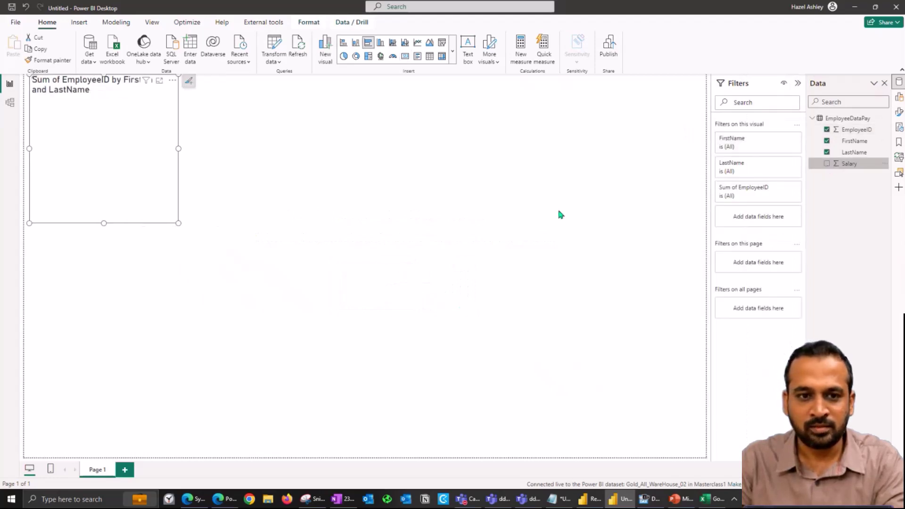
left_click(430, 57)
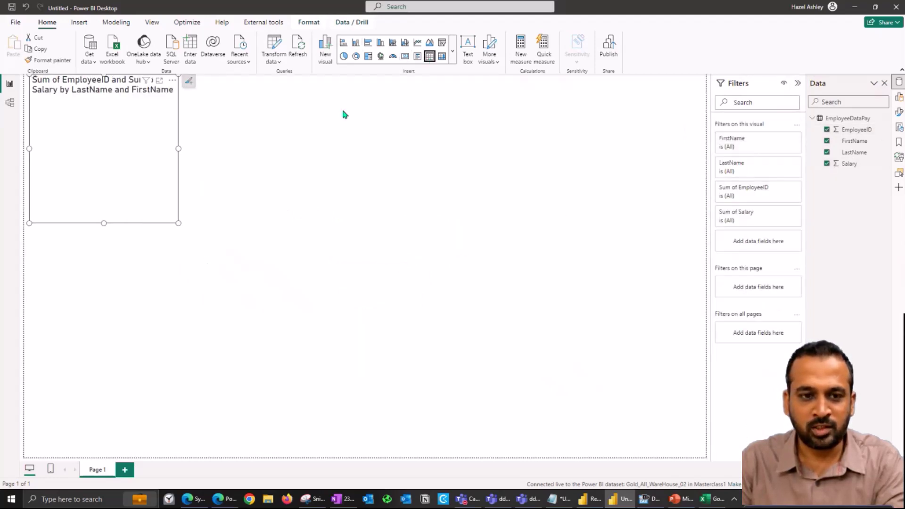
left_click_drag(177, 223, 249, 230)
left_click_drag(386, 218, 518, 311)
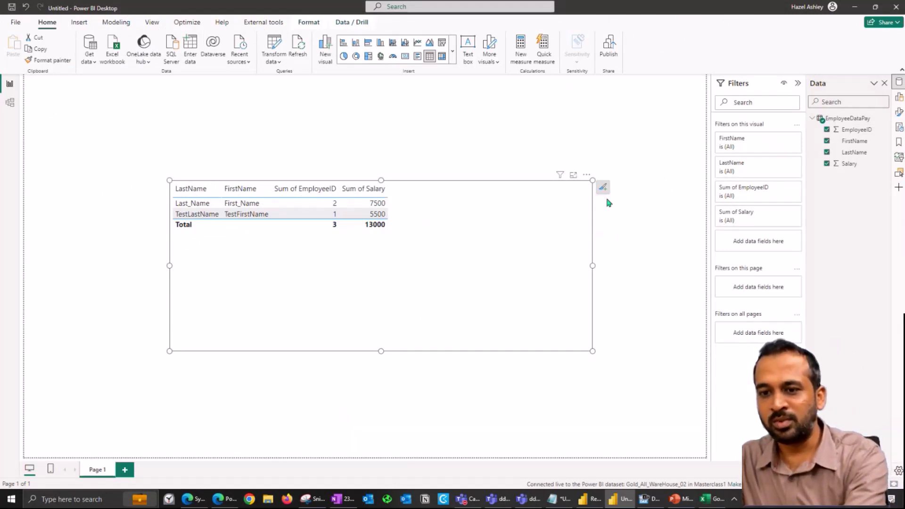
key("Delete")
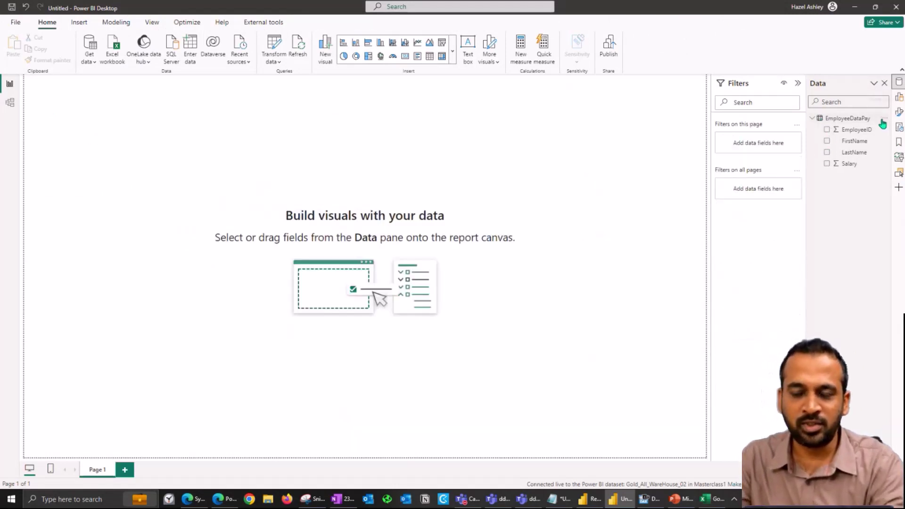
Step: Dismiss the EmployeeDataPay options menu and create a new blank report from File
left_click(881, 118)
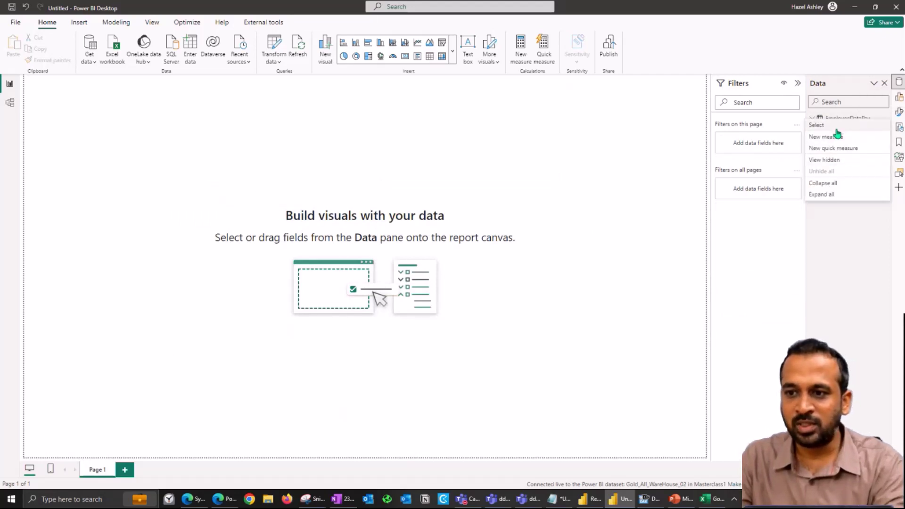
left_click(540, 187)
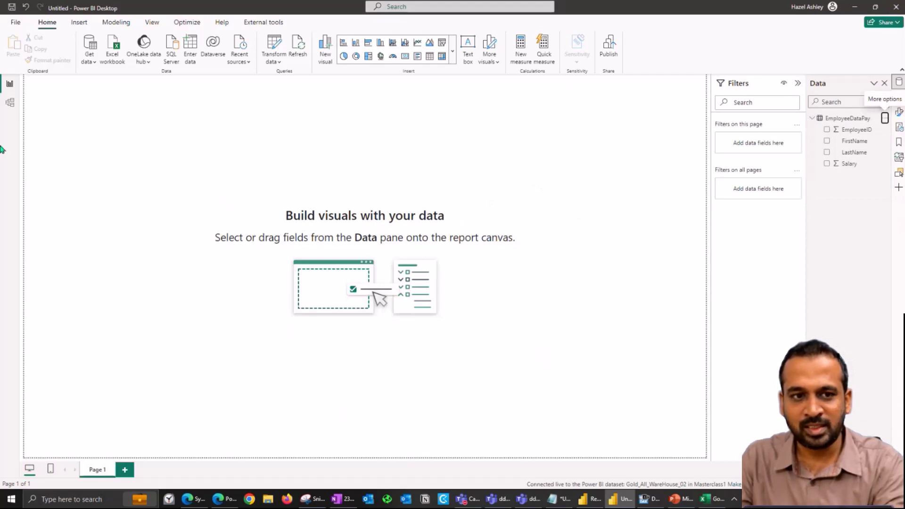
left_click(15, 23)
left_click(143, 87)
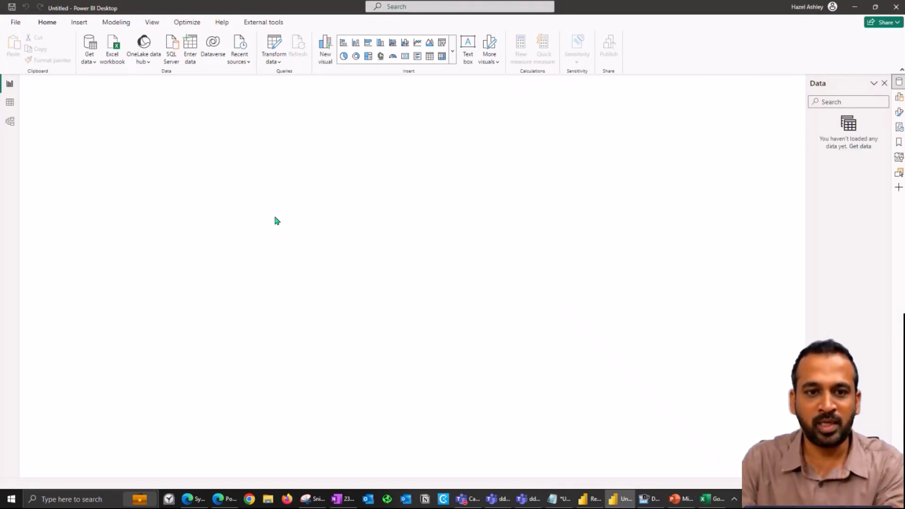
Step: Connect to Gold_All_WareHouse_02 through its SQL endpoint and submit the account e-mail
left_click(147, 65)
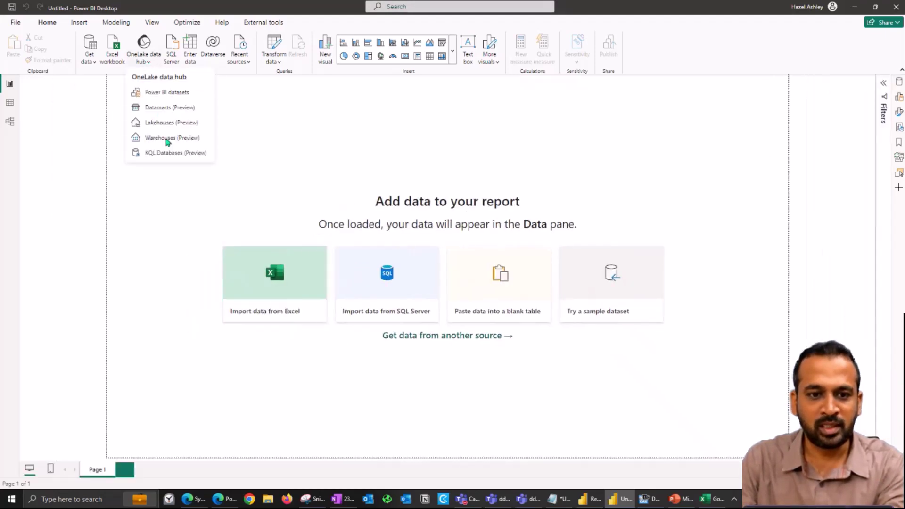
key("Escape")
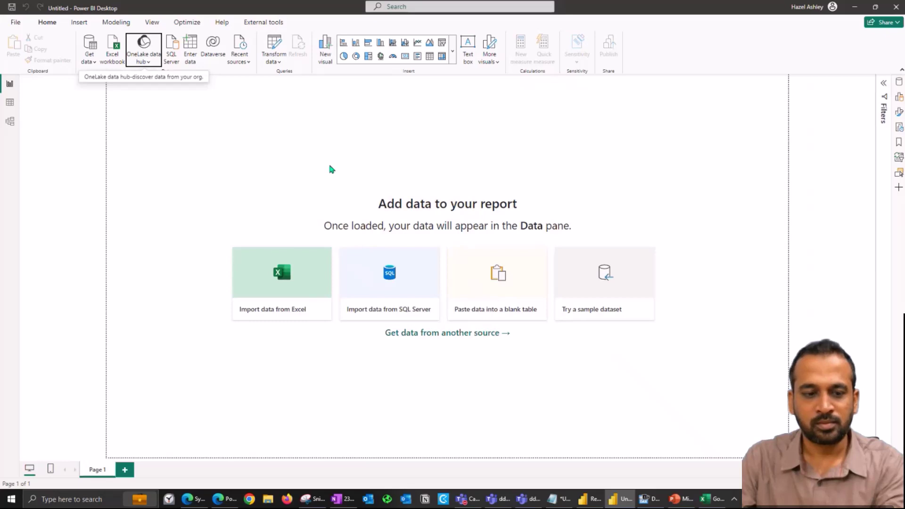
left_click(263, 194)
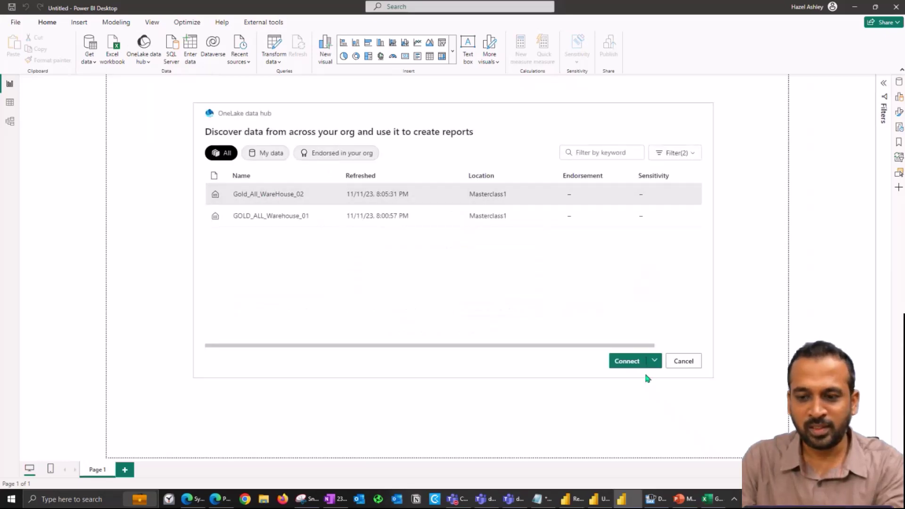
left_click(657, 366)
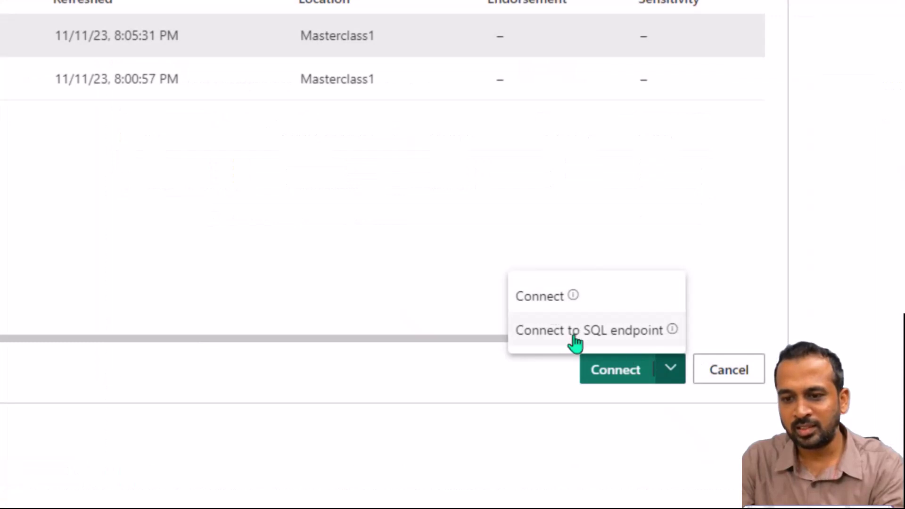
mouse_move(573, 295)
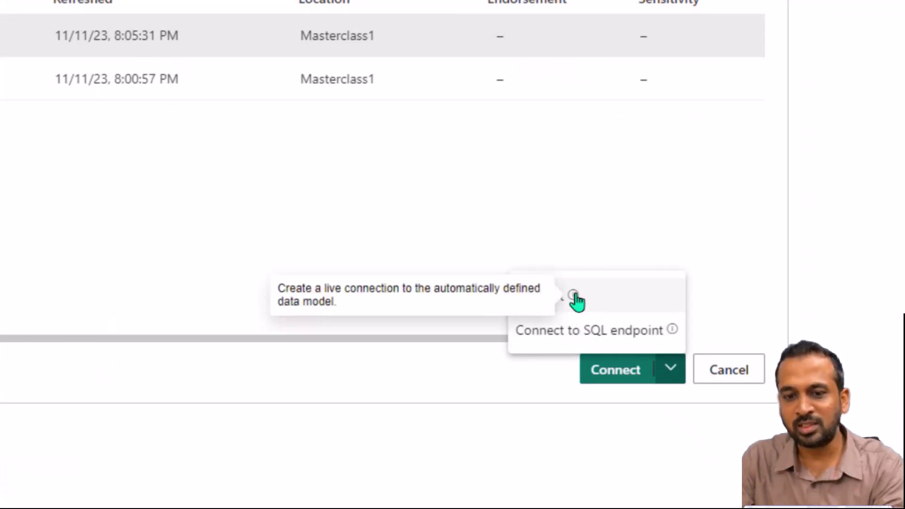
mouse_move(673, 332)
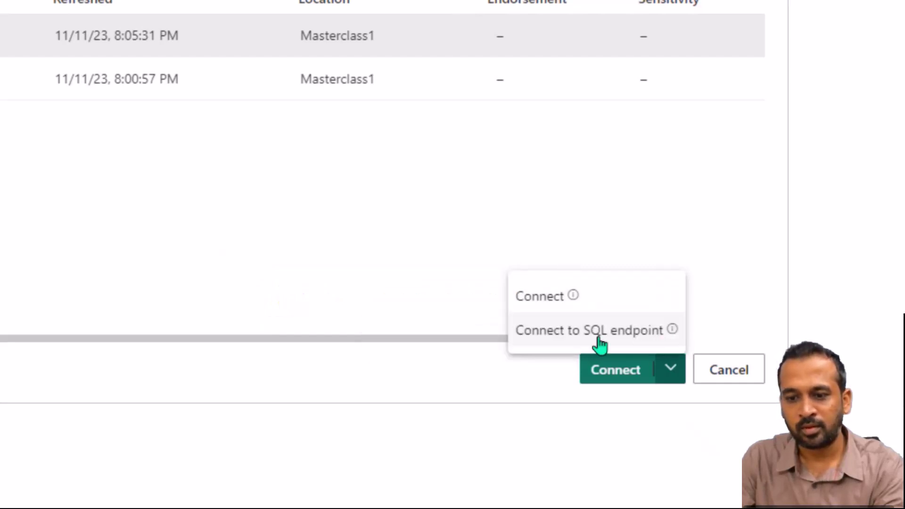
left_click(598, 343)
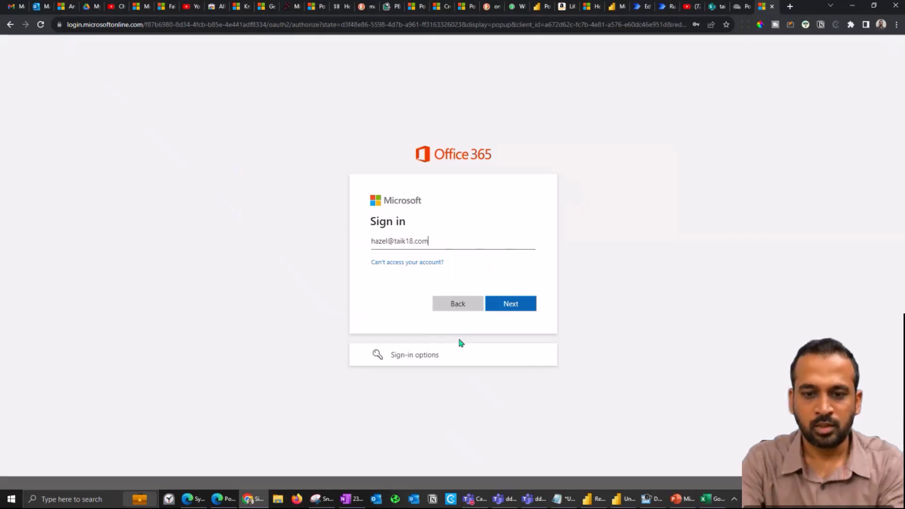
key("Return")
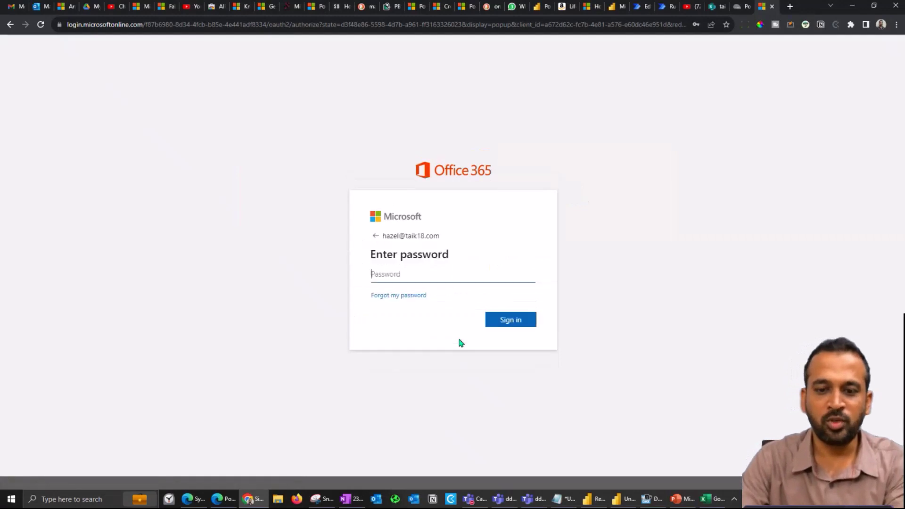
Step: Enter the account password to complete Microsoft sign-in, then close the sign-in complete tab
type("•••••••••••••")
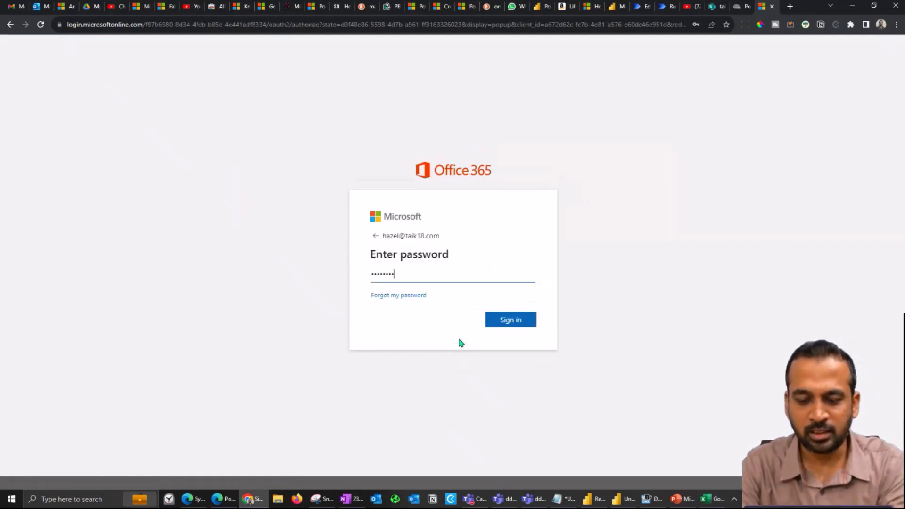
key("Return")
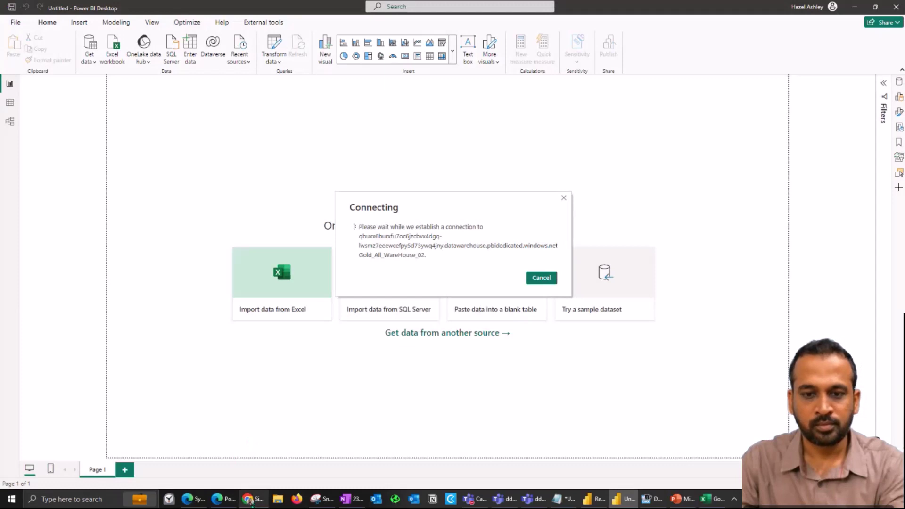
left_click(248, 498)
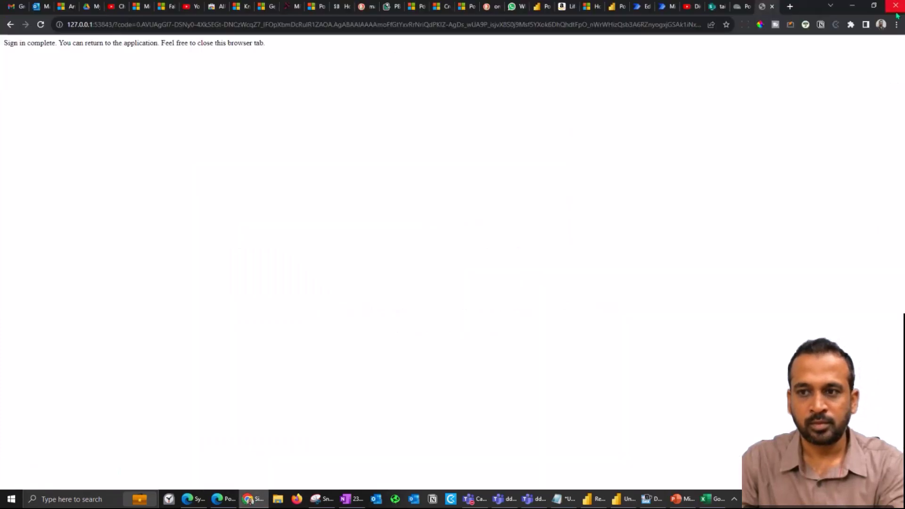
left_click(772, 7)
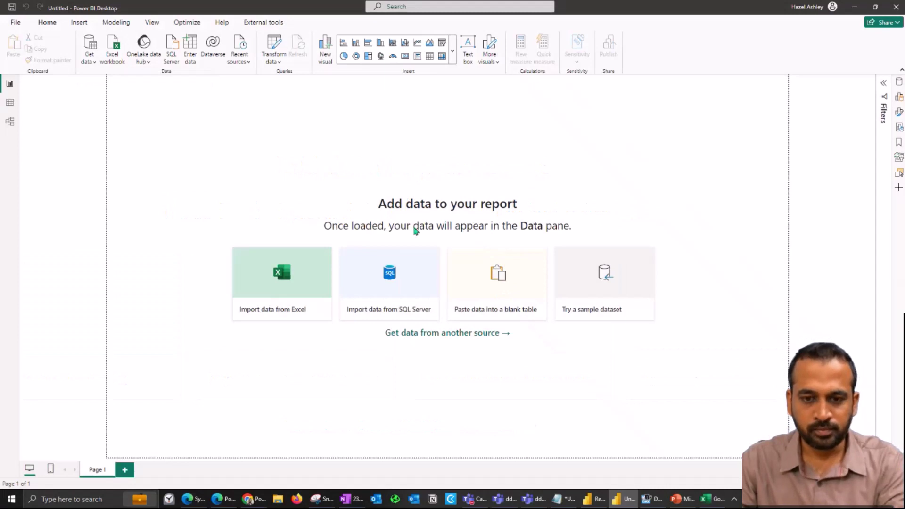
Step: Load the EmployeeDataPay table from Navigator using Import mode
left_click(274, 157)
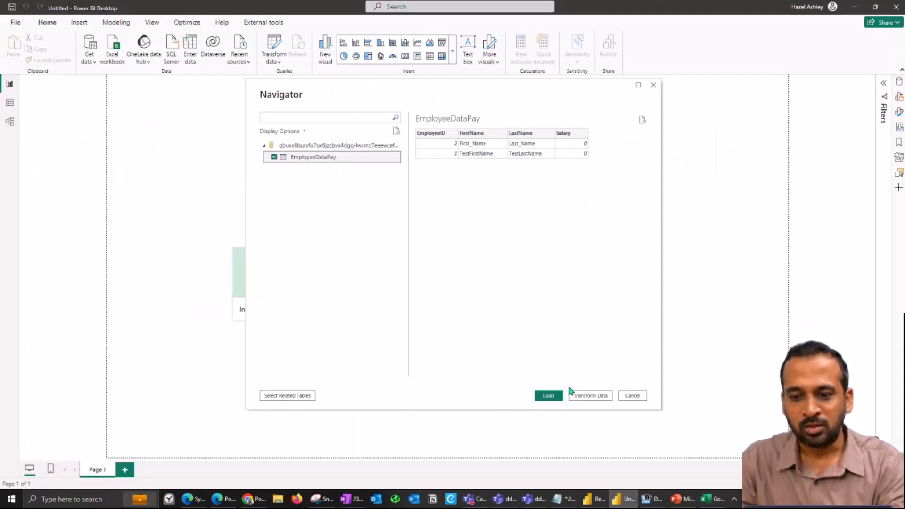
left_click(560, 395)
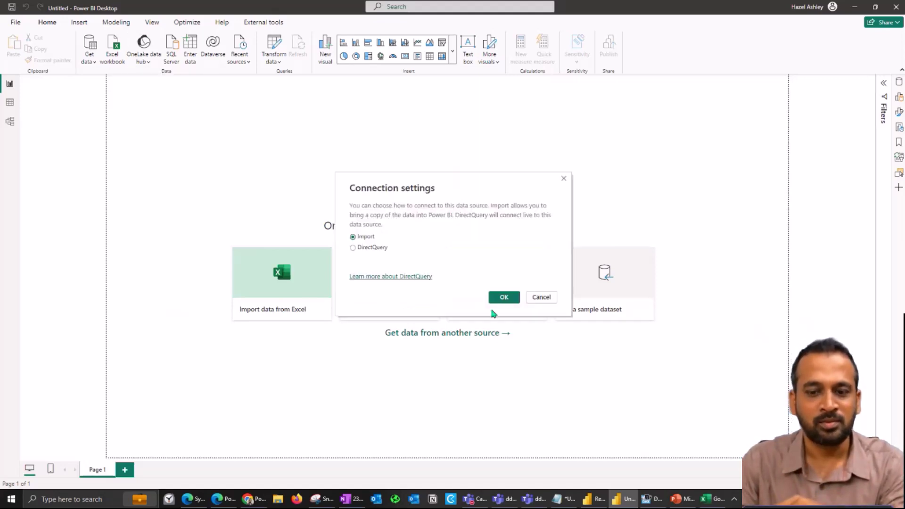
left_click(503, 298)
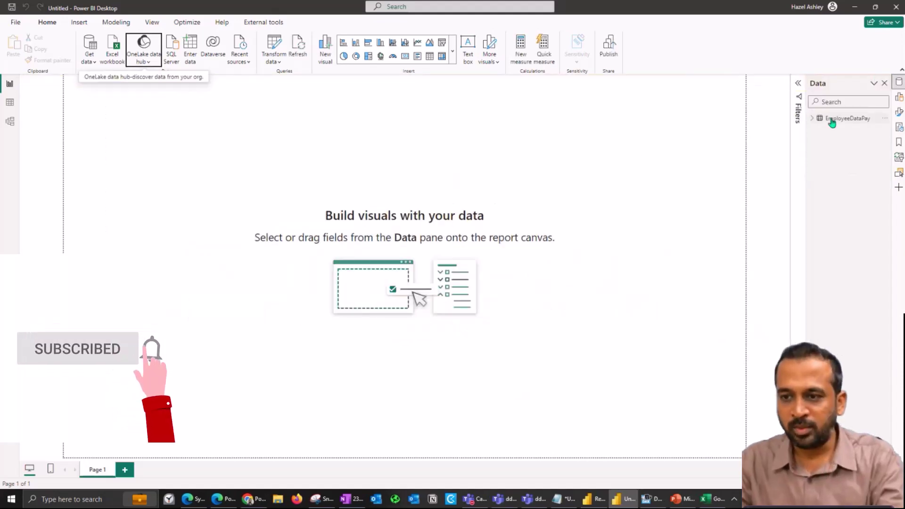
Step: Build a table of EmployeeID, FirstName, LastName and Salary, enlarged and placed mid-page
left_click(820, 119)
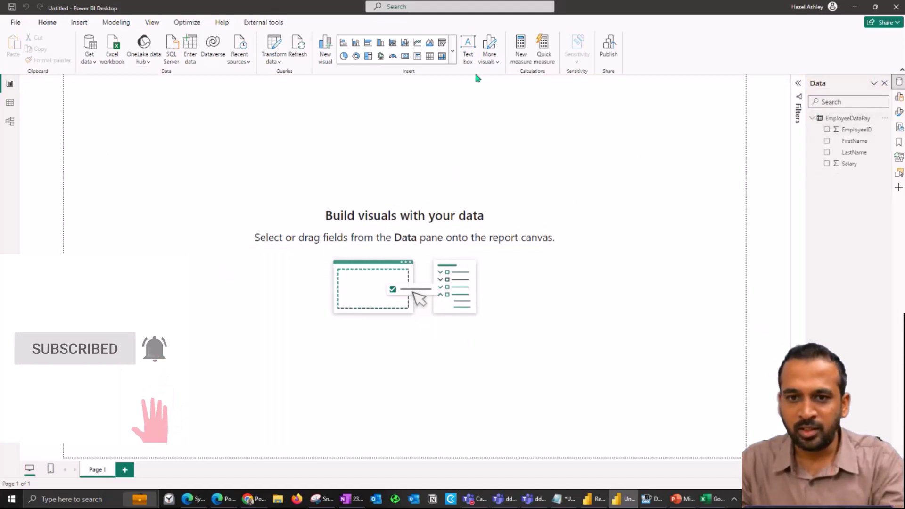
left_click(827, 141)
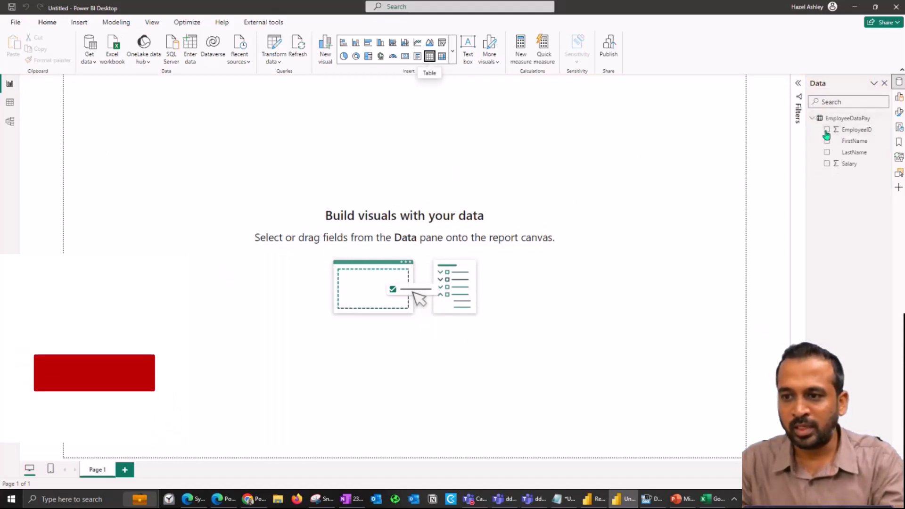
left_click(826, 152)
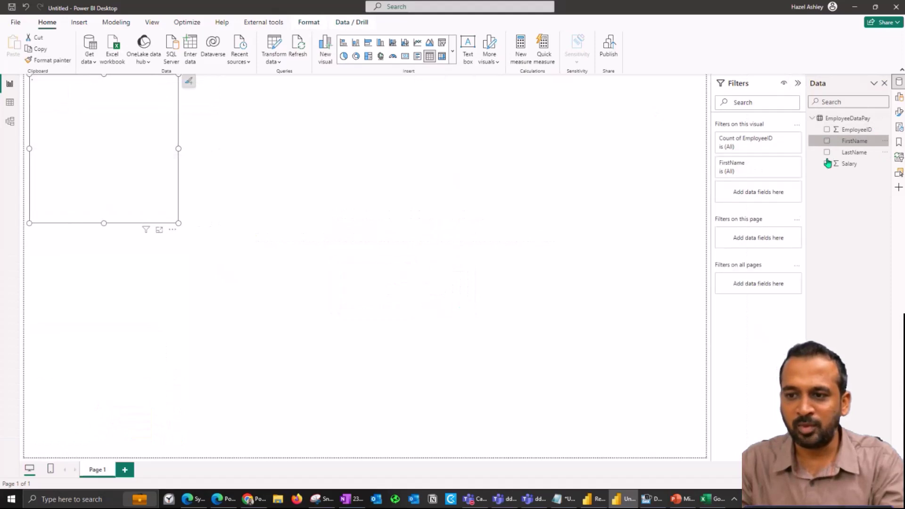
left_click(826, 163)
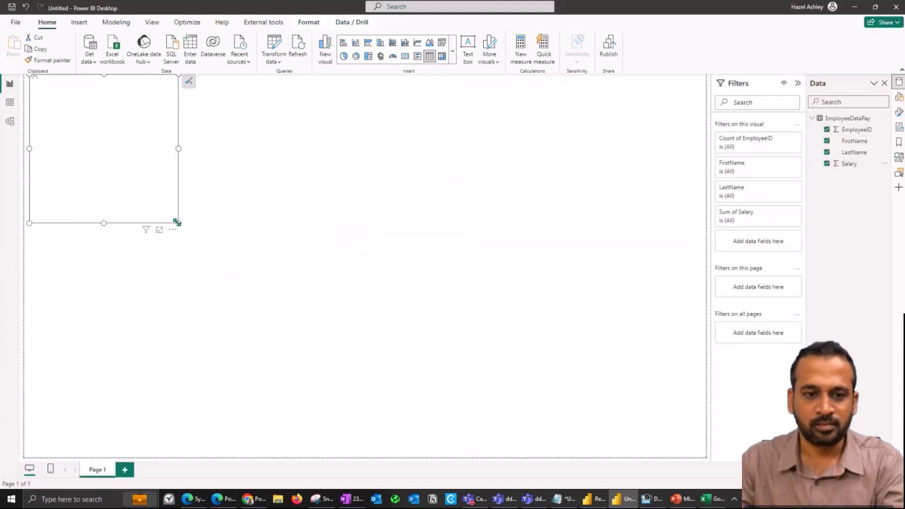
left_click_drag(177, 222, 471, 305)
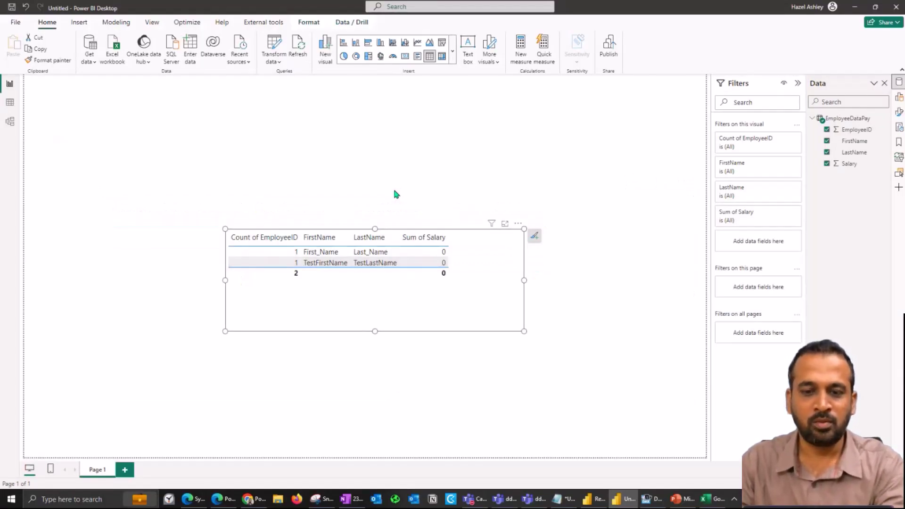
left_click(395, 192)
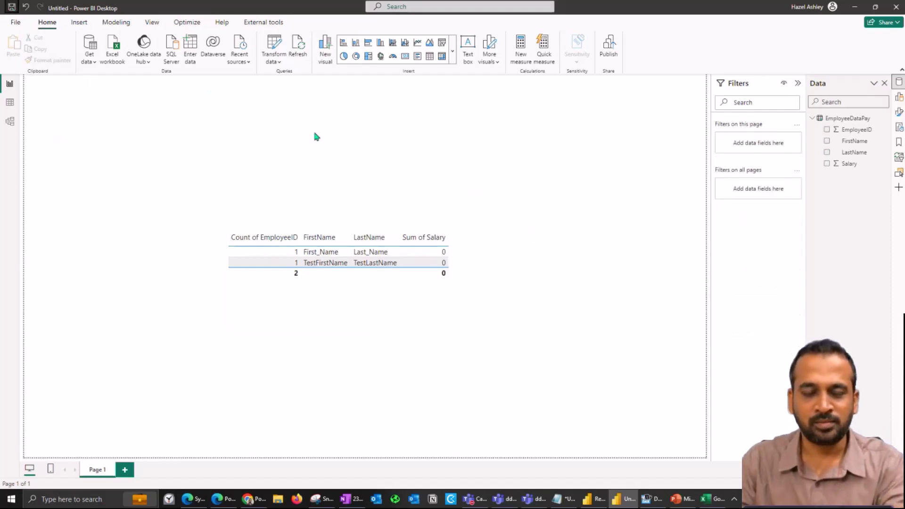
Step: Save the report as Hazel1
key("ctrl+s")
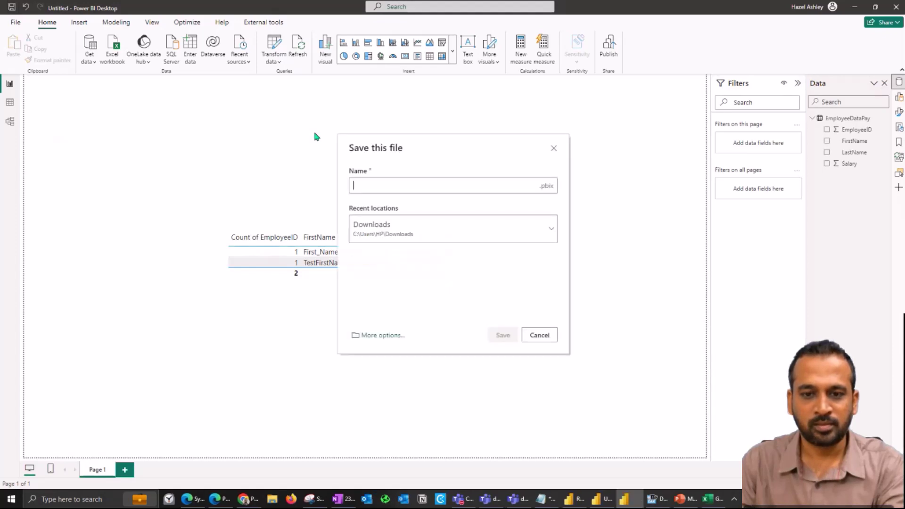
type("Hazel")
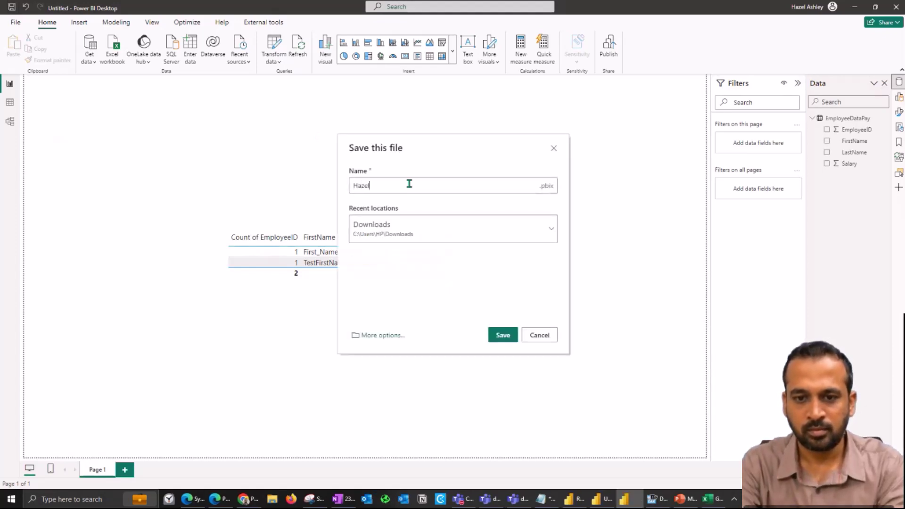
type("1")
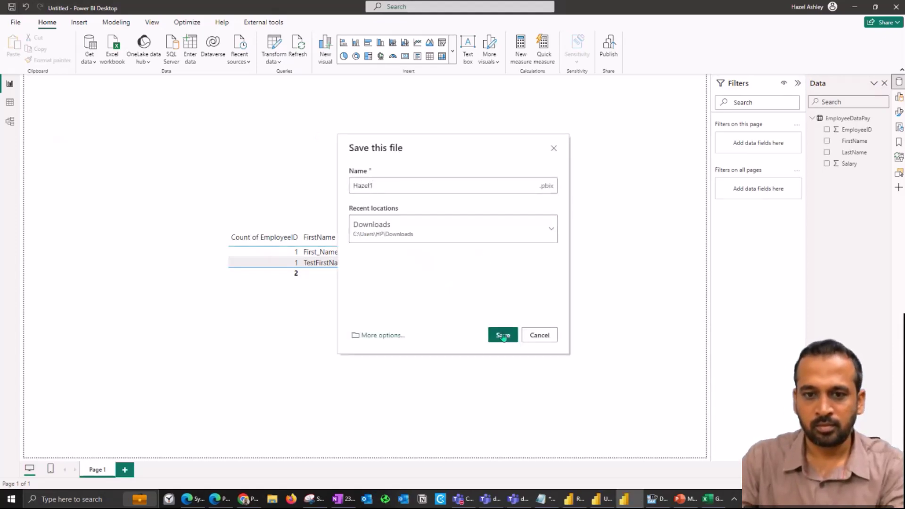
left_click(503, 335)
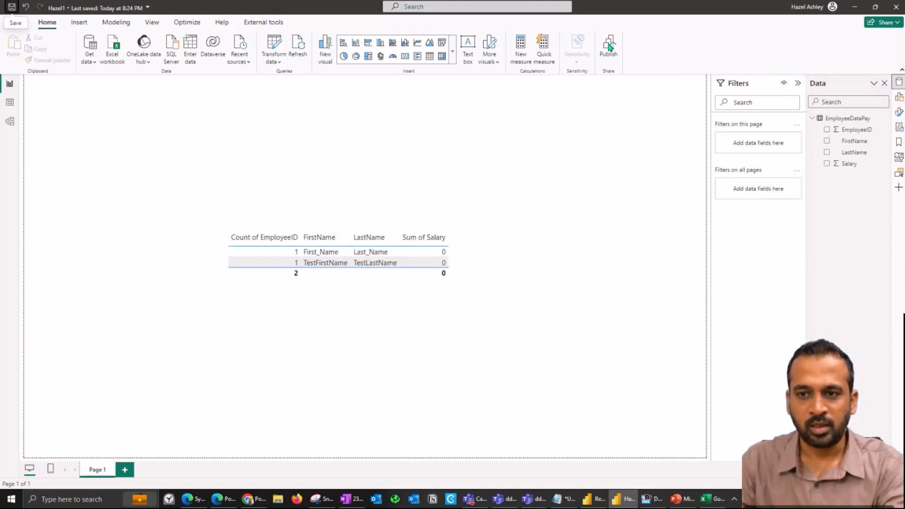
Step: Publish the report to the FoodSalesWS1_Hazel workspace
left_click(608, 47)
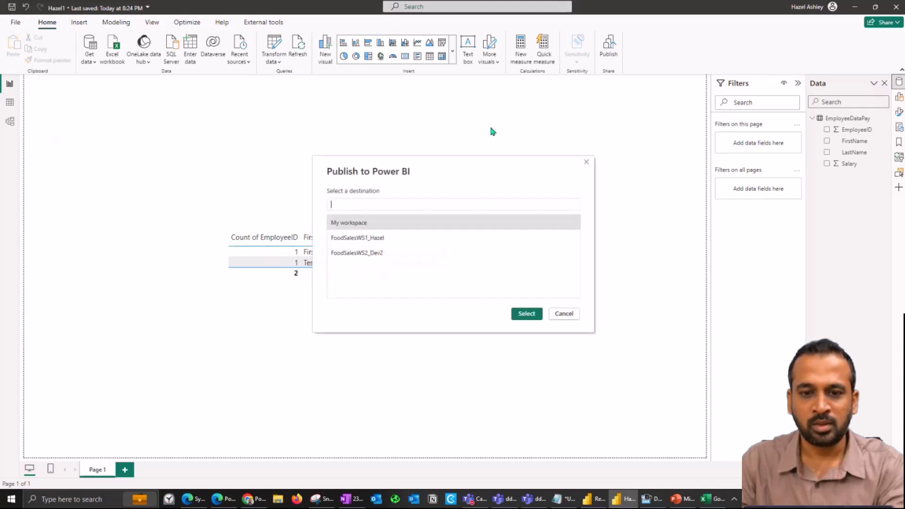
left_click(408, 240)
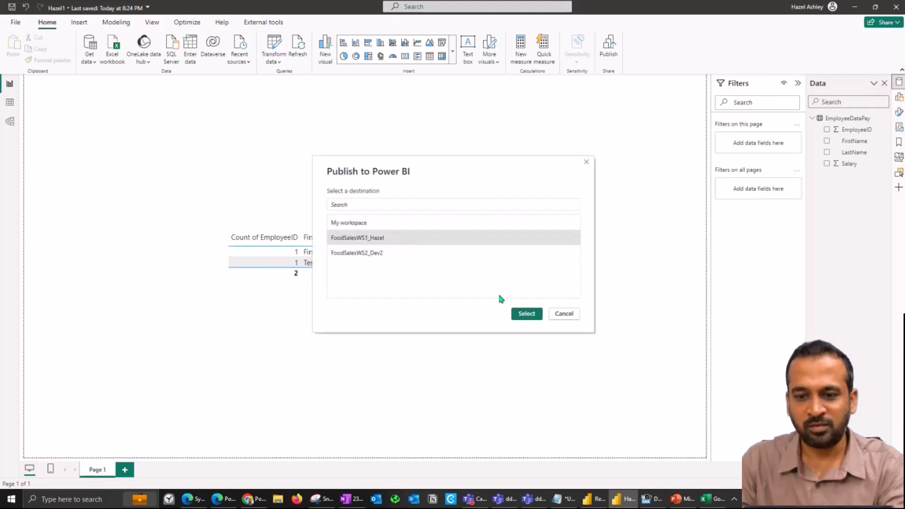
left_click(525, 314)
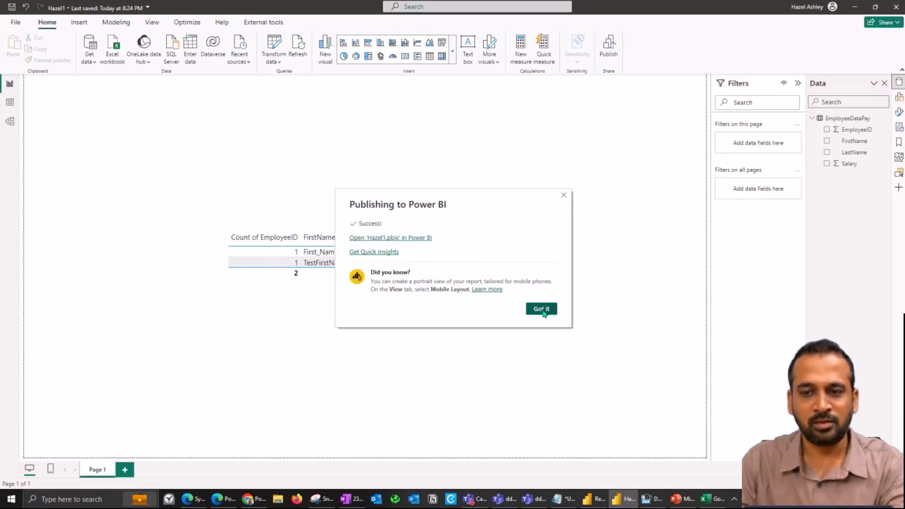
Step: Dismiss the Hazel1 publish confirmation, close Hazel1, and start a blank Untitled report
left_click(541, 310)
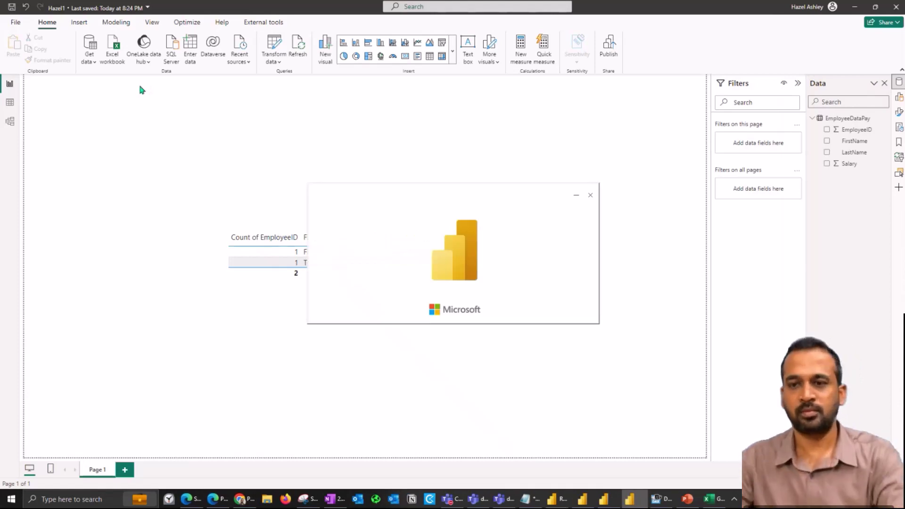
left_click(438, 271)
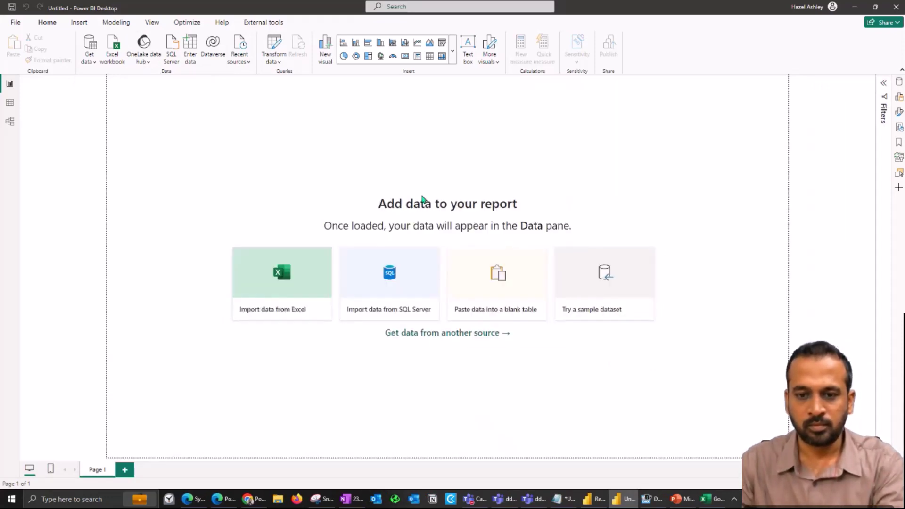
Step: Load the EmployeeDataPay table and add FirstName, LastName and Salary to a new visual
left_click(278, 157)
left_click(549, 395)
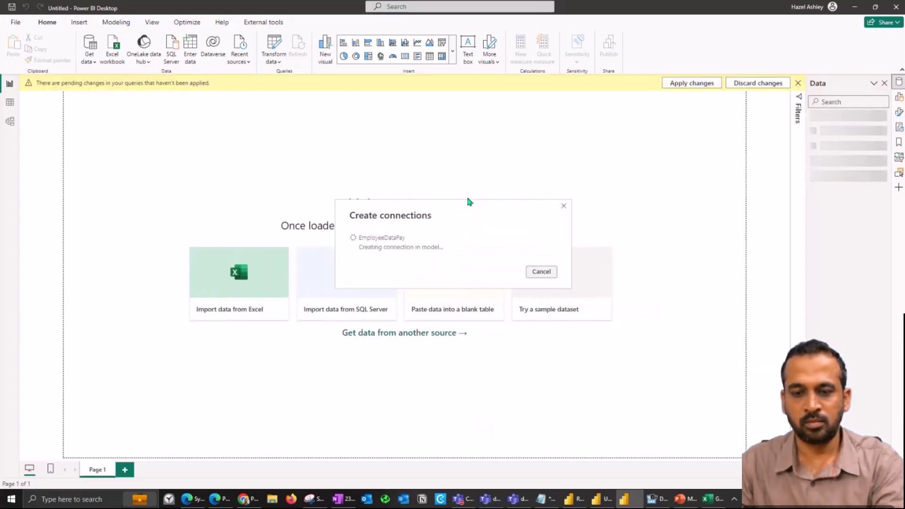
left_click(810, 118)
left_click(827, 140)
left_click(826, 152)
left_click(826, 163)
Step: Make the visual a table with Count of EmployeeID as its first column
left_click(430, 56)
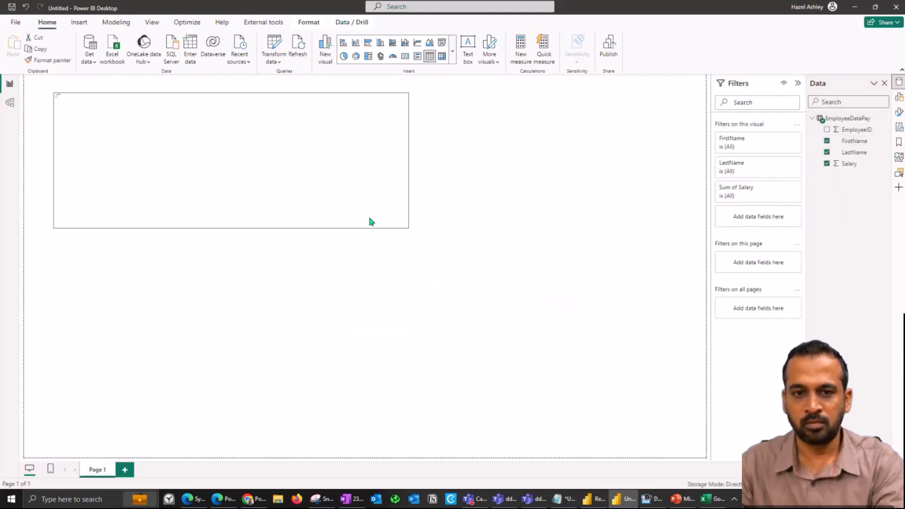
left_click_drag(851, 129, 763, 252)
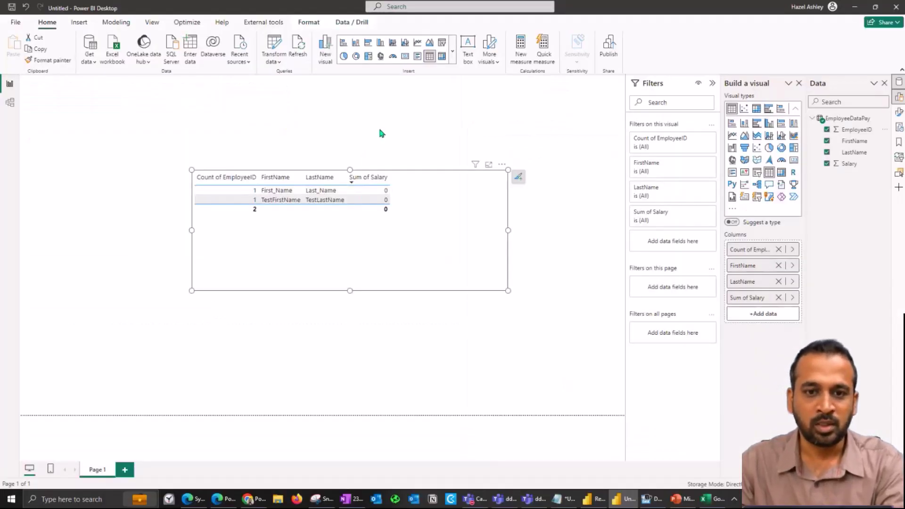
left_click(380, 130)
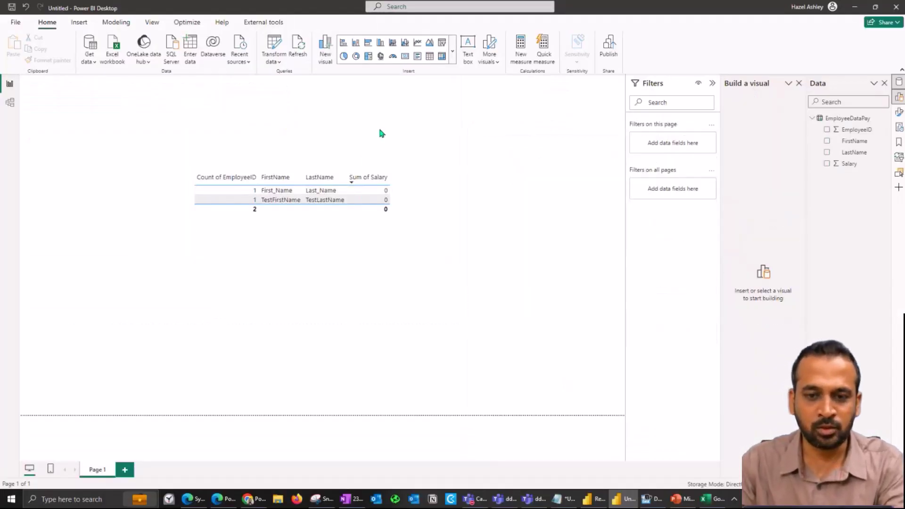
Step: Save the new report as Hazel2_DQ when prompted before publishing
left_click(610, 49)
left_click(398, 185)
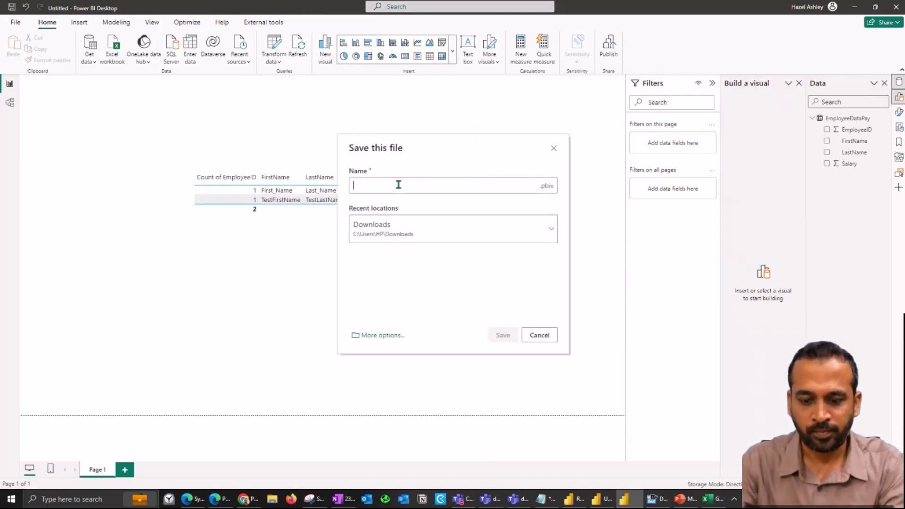
type("Hazel1")
key("BackSpace")
type("2_DQ")
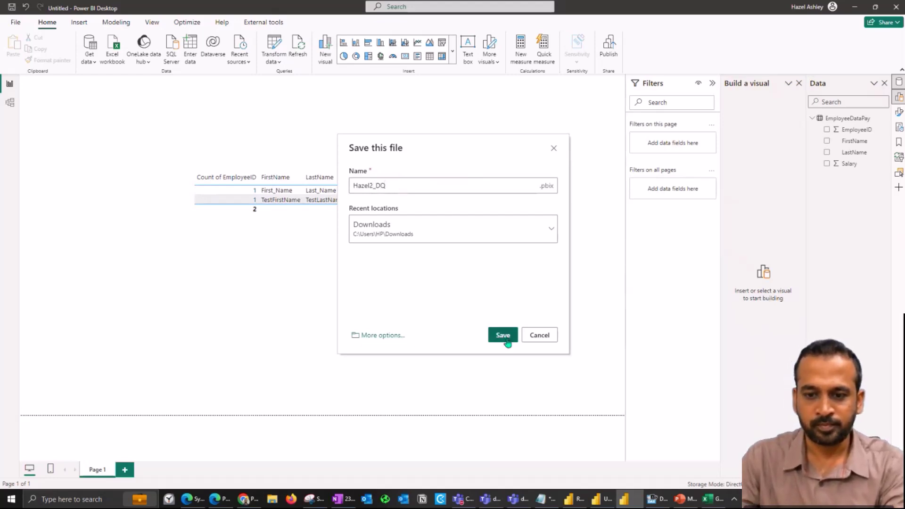
left_click(504, 335)
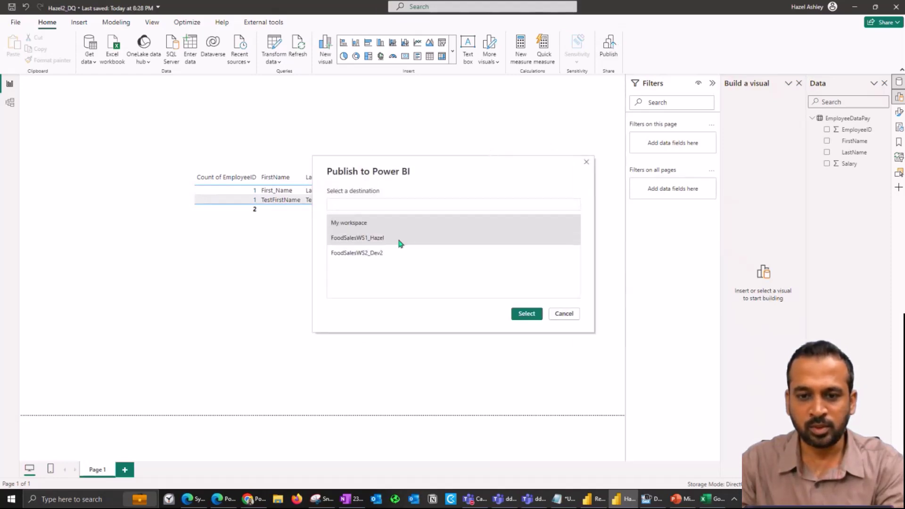
Step: Publish Hazel2_DQ to the FoodSalesWS1_Hazel workspace and dismiss the success message
left_click(398, 242)
left_click(527, 314)
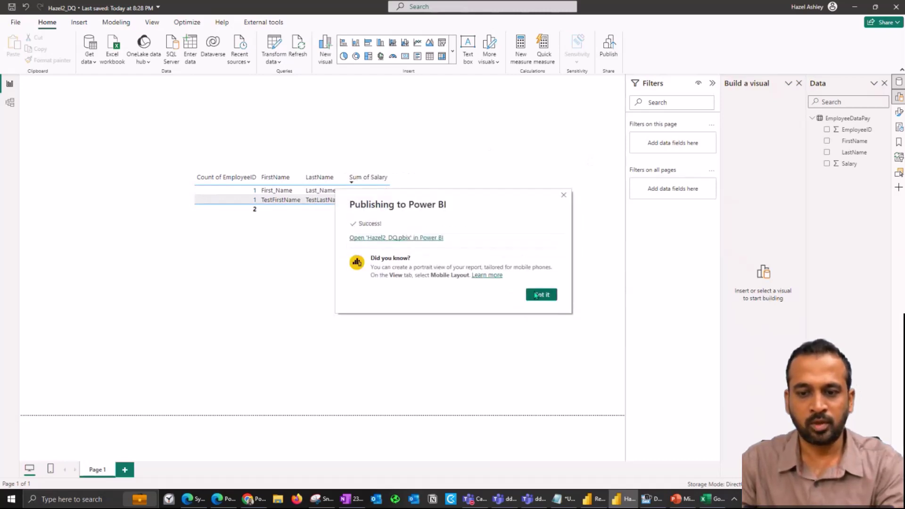
left_click(540, 294)
Step: In the FoodSalesWS1_Hazel workspace, send the Hazel1 report link to the colleague
left_click(224, 495)
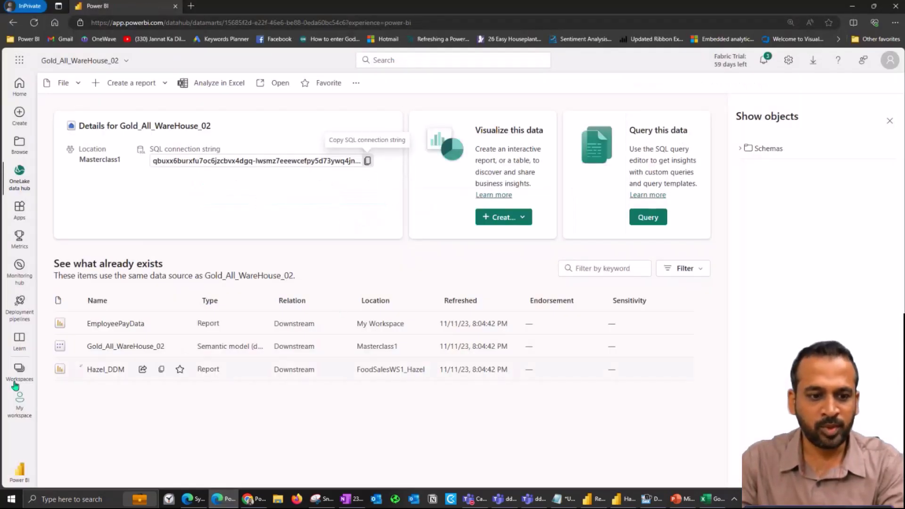
left_click(19, 370)
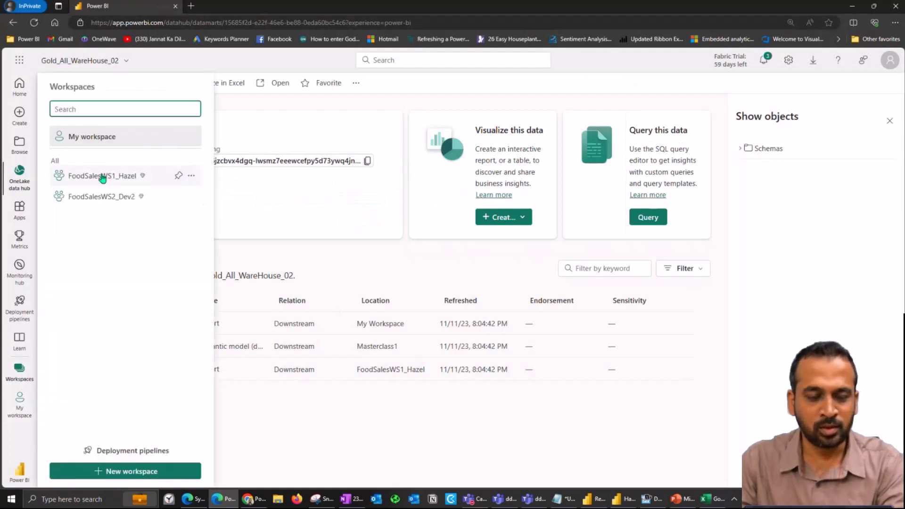
left_click(101, 175)
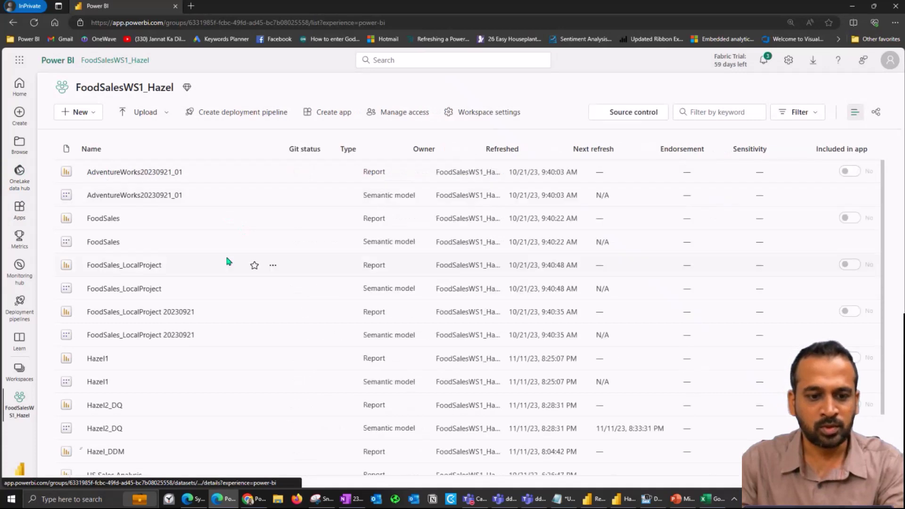
scroll(225, 254, "down", 2)
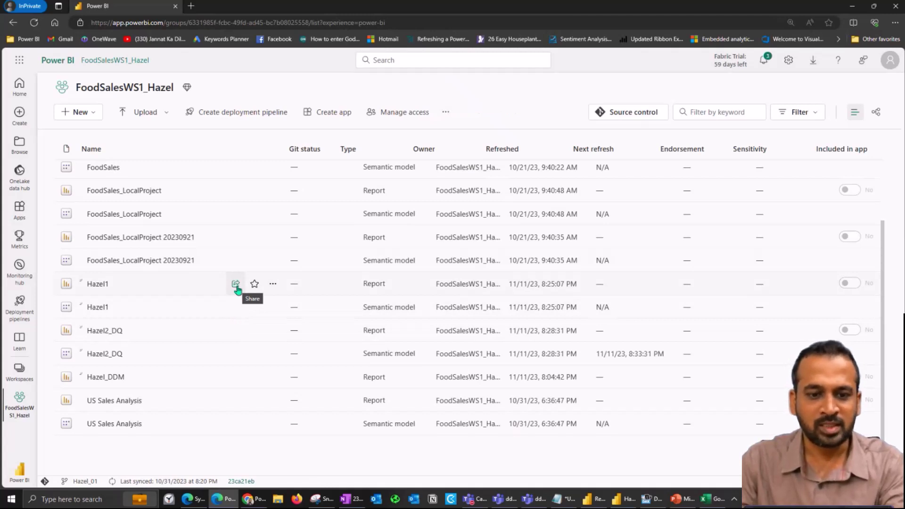
left_click(235, 284)
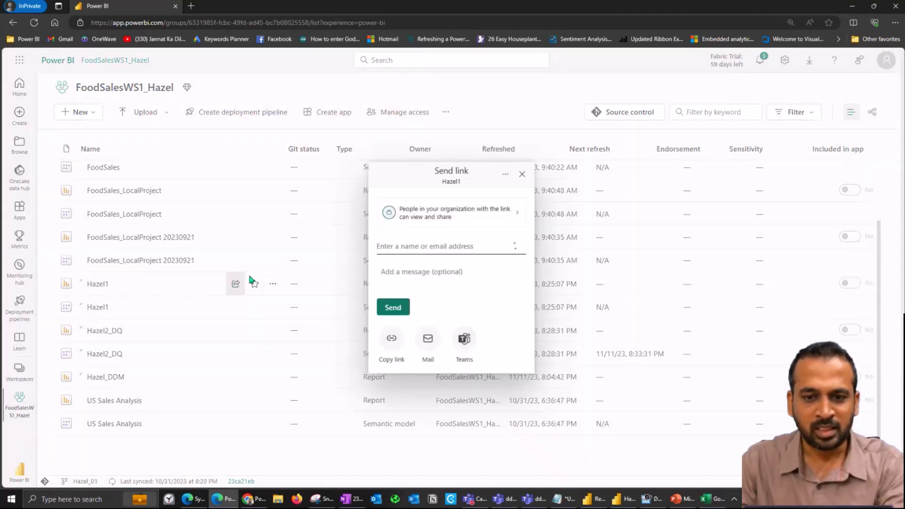
type("adnan")
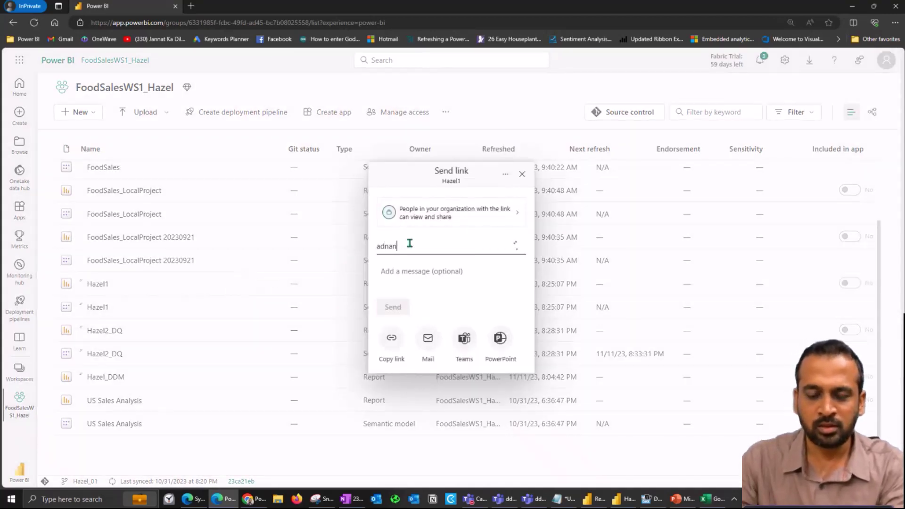
left_click(455, 266)
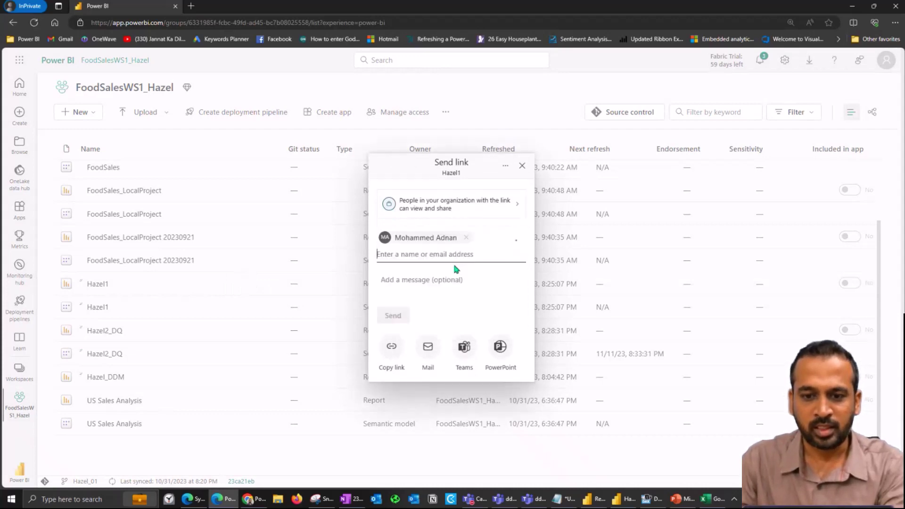
left_click(397, 317)
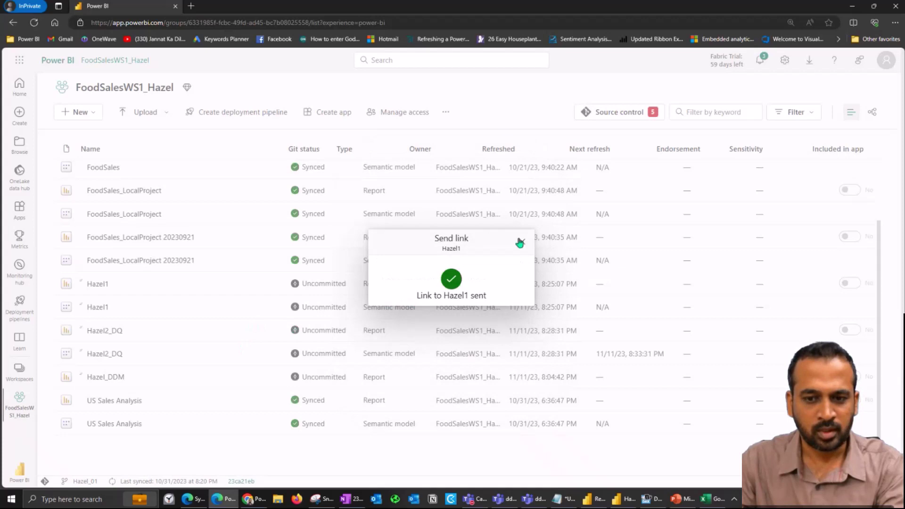
left_click(522, 242)
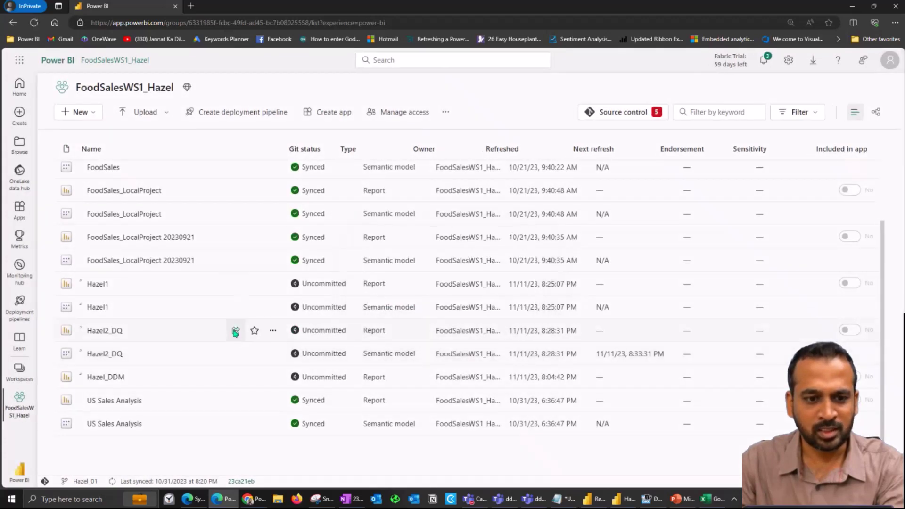
Step: Send the Hazel2_DQ report link to the same colleague, then switch to the recipient's session
left_click(235, 330)
type("adnan")
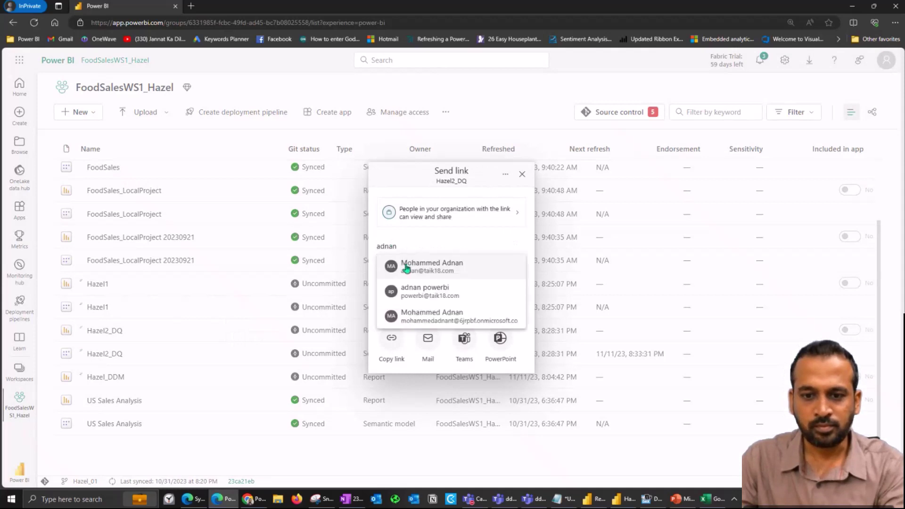
left_click(406, 267)
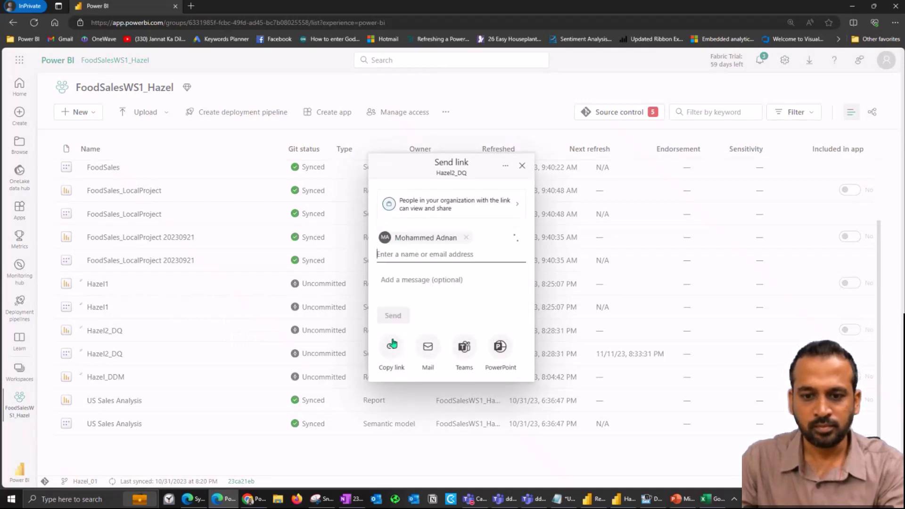
left_click(394, 316)
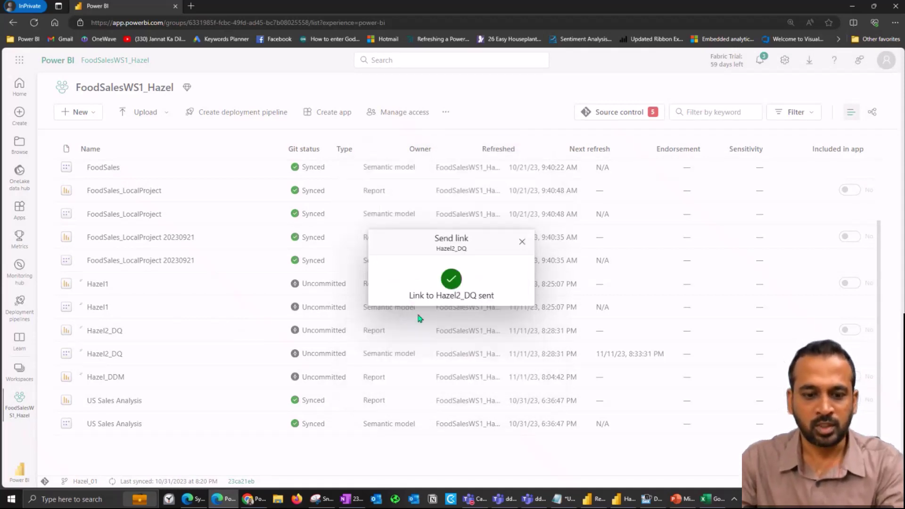
left_click(193, 499)
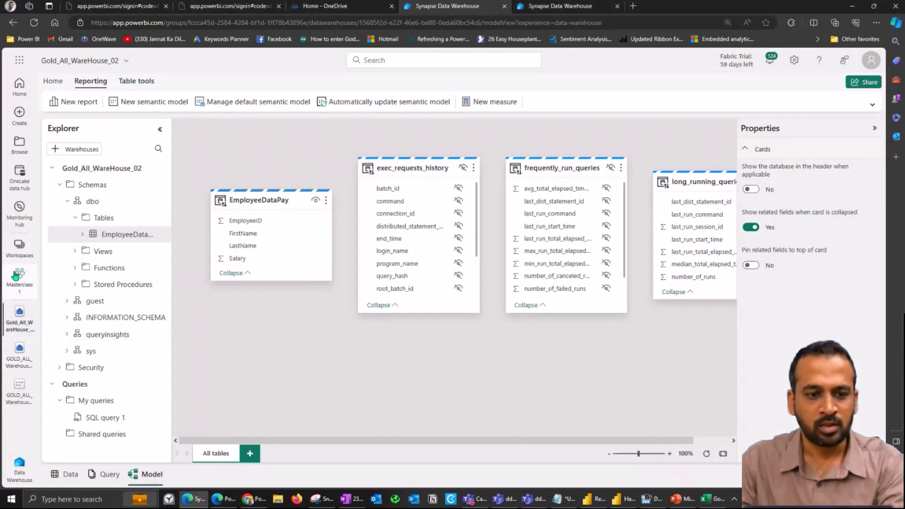
Step: Open Hazel1 and Hazel2_DQ from Shared with me and sign in with the recipient's account
left_click(19, 246)
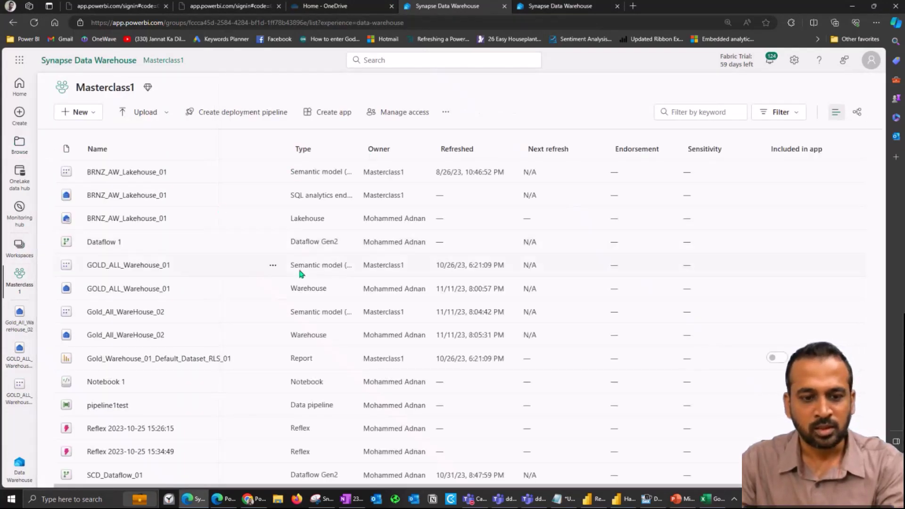
left_click(19, 144)
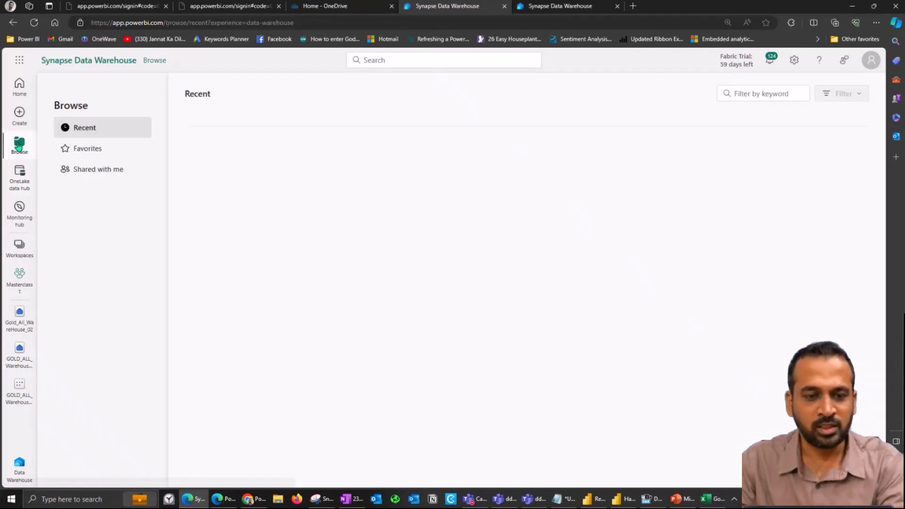
left_click(108, 173)
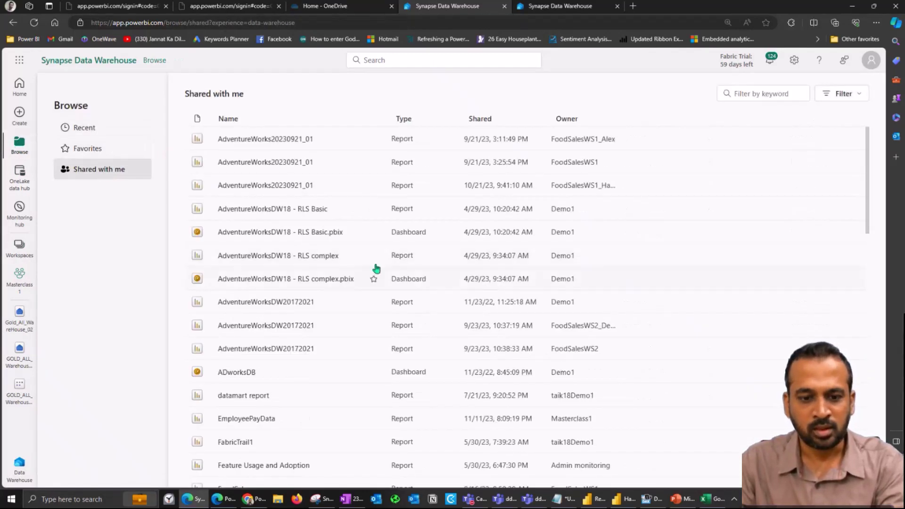
scroll(335, 266, "down", 10)
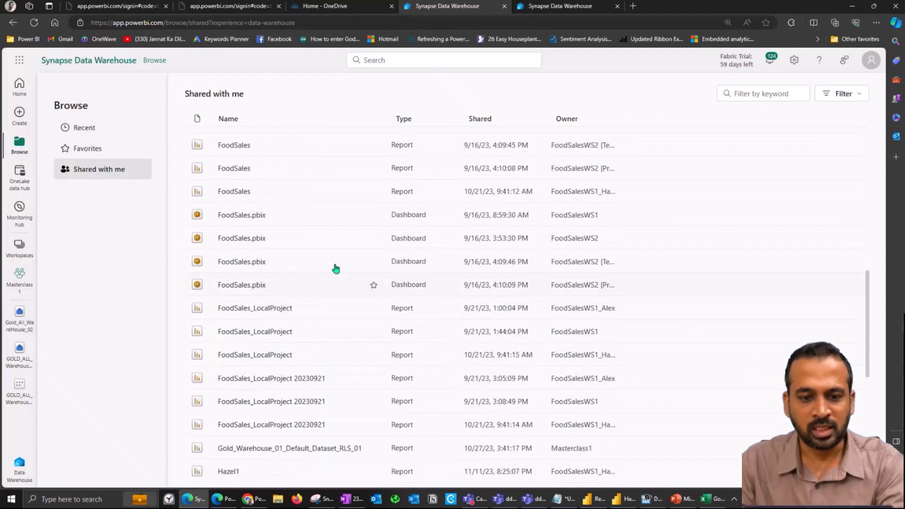
scroll(334, 267, "down", 3)
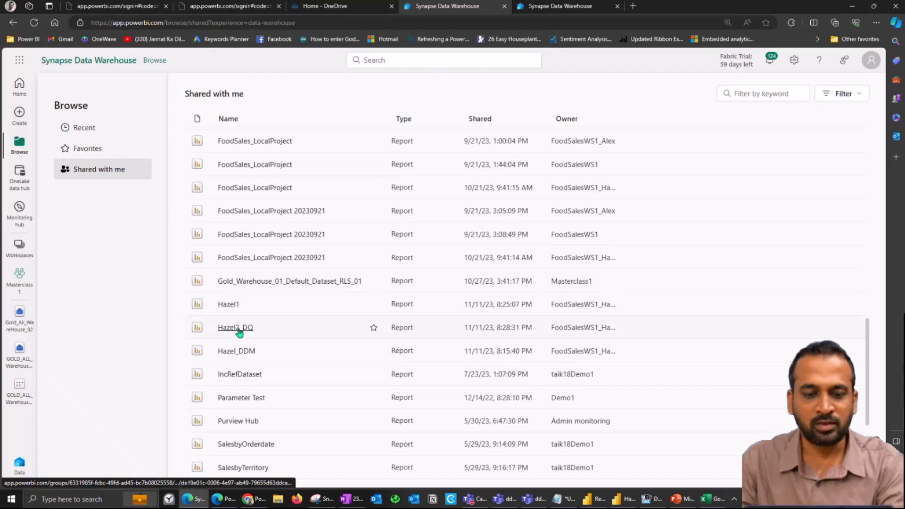
left_click(227, 306, "ctrl")
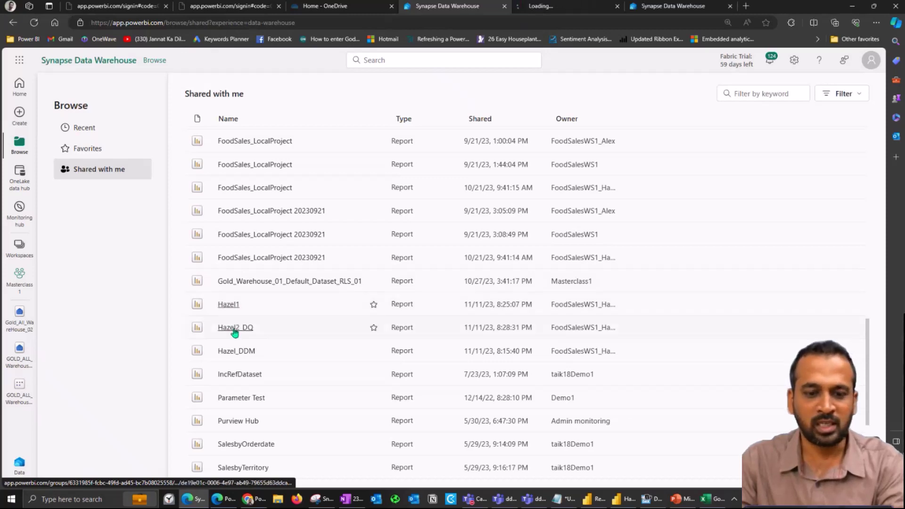
left_click(231, 328, "ctrl")
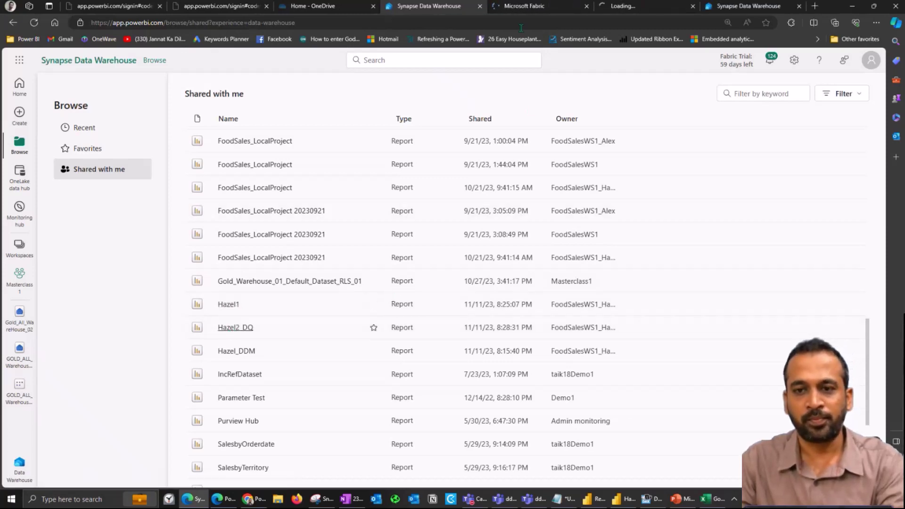
left_click(517, 6)
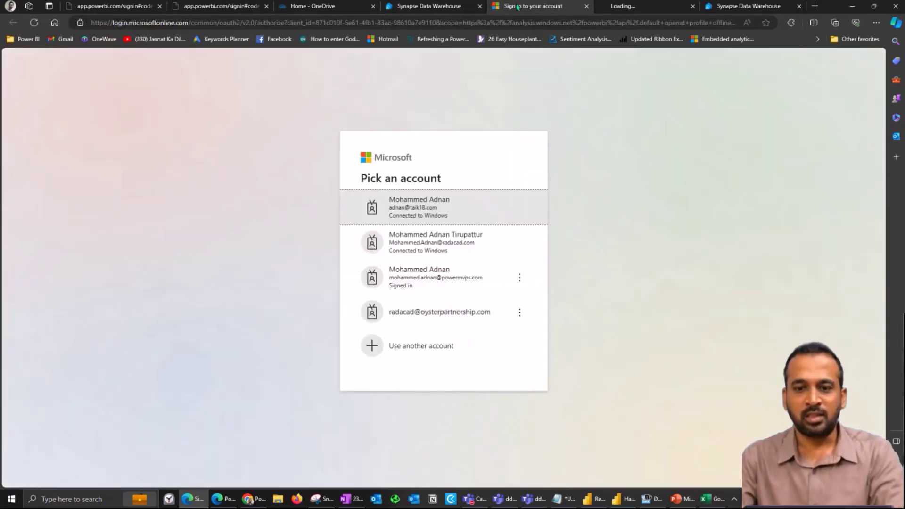
left_click(402, 204)
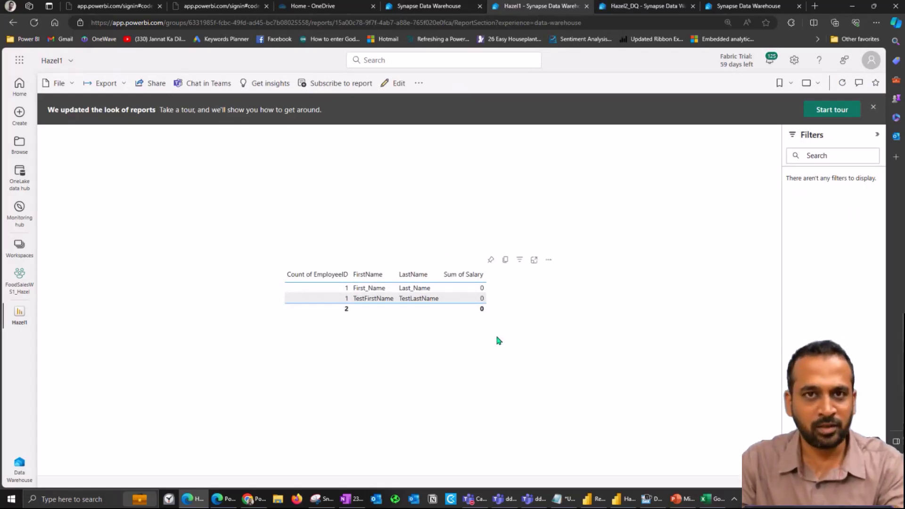
Step: View Hazel2_DQ's error details showing missing gold_all_warehouse_02 credentials, then dismiss them
left_click(647, 7)
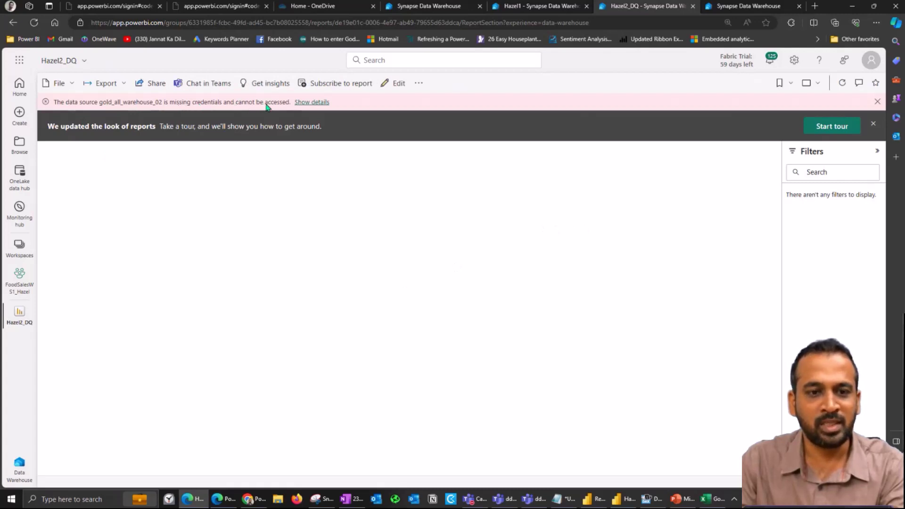
left_click(309, 103)
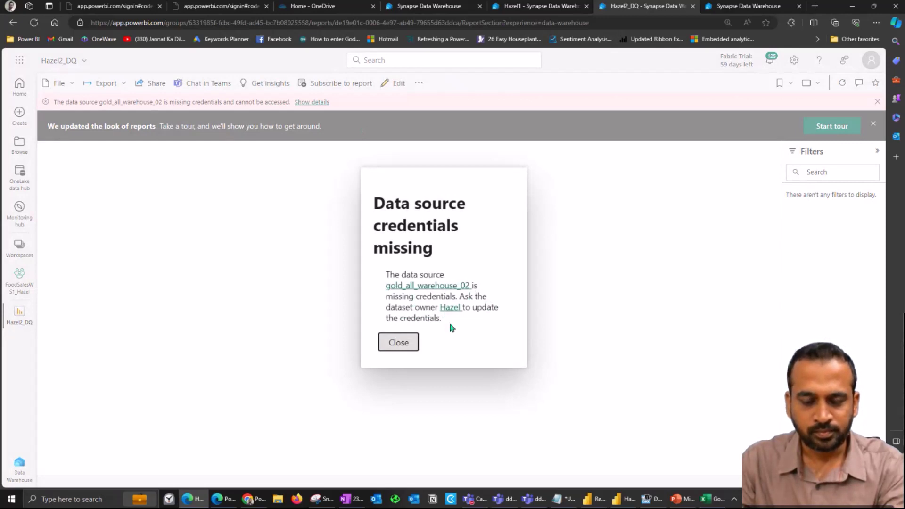
left_click(398, 343)
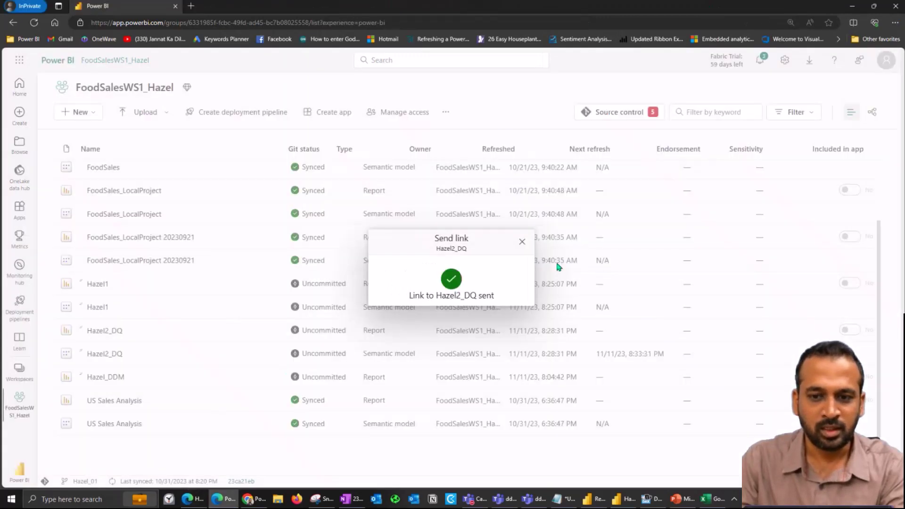
Step: Open the Hazel2_DQ semantic model settings to edit the warehouse data source credentials
left_click(521, 242)
left_click(273, 354)
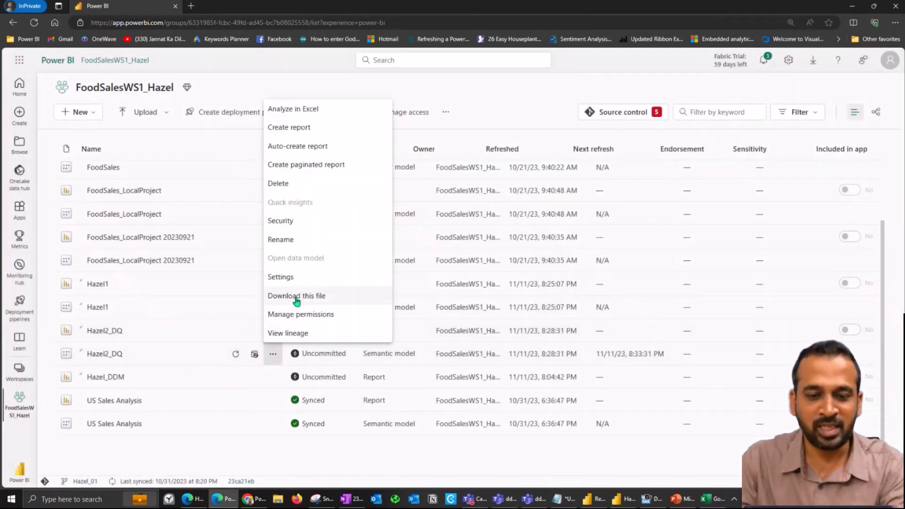
left_click(289, 278)
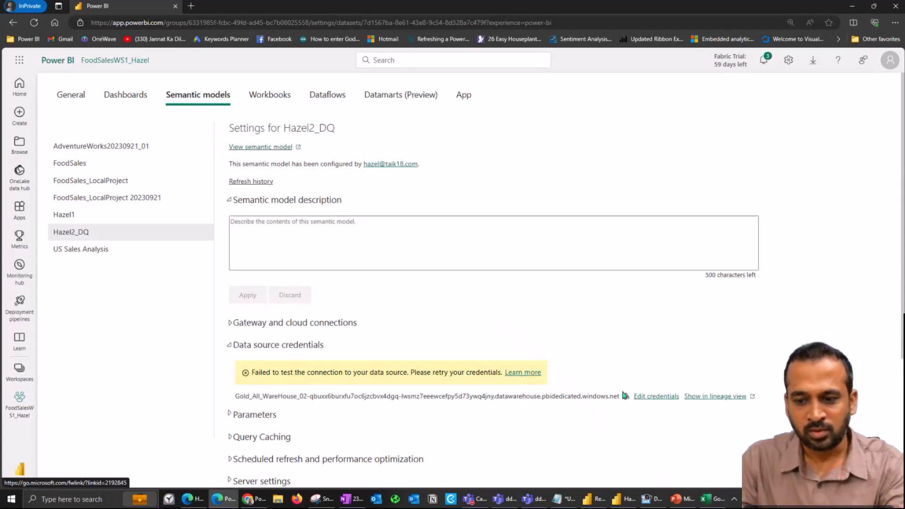
left_click(656, 396)
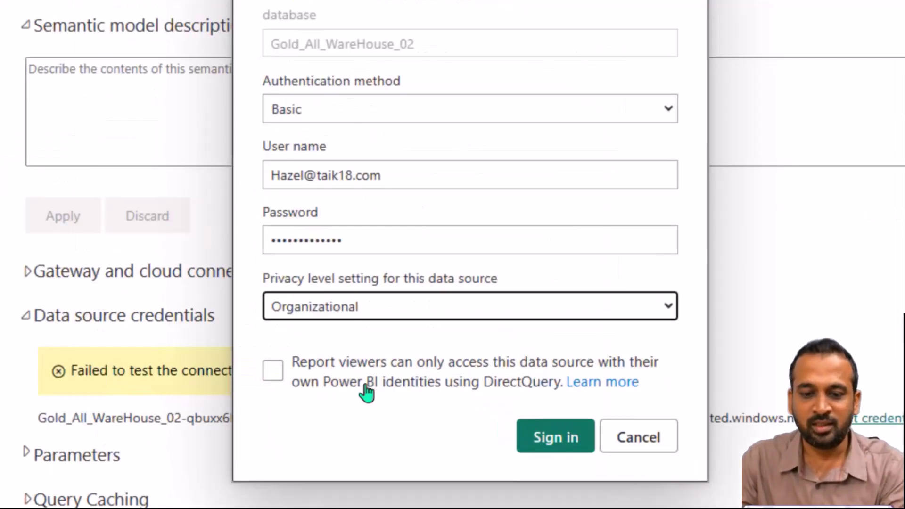
Step: Set OAuth2 authentication with viewers using their own identities, signing in with the owner's account
left_click(276, 377)
left_click(275, 372)
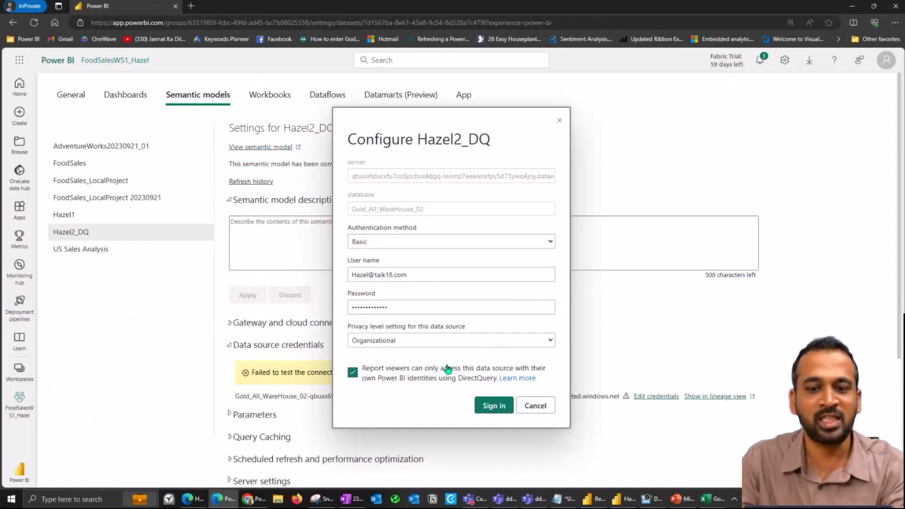
left_click(493, 405)
left_click(414, 263)
left_click(389, 295)
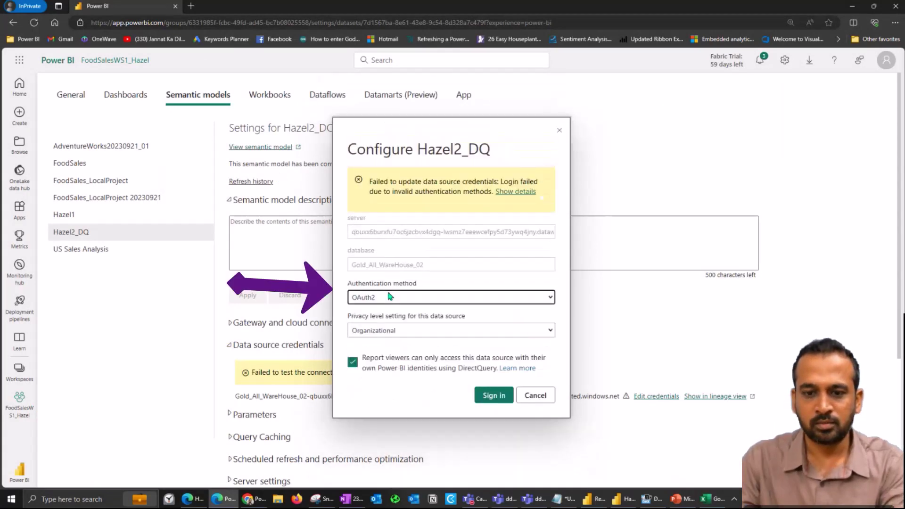
left_click(493, 398)
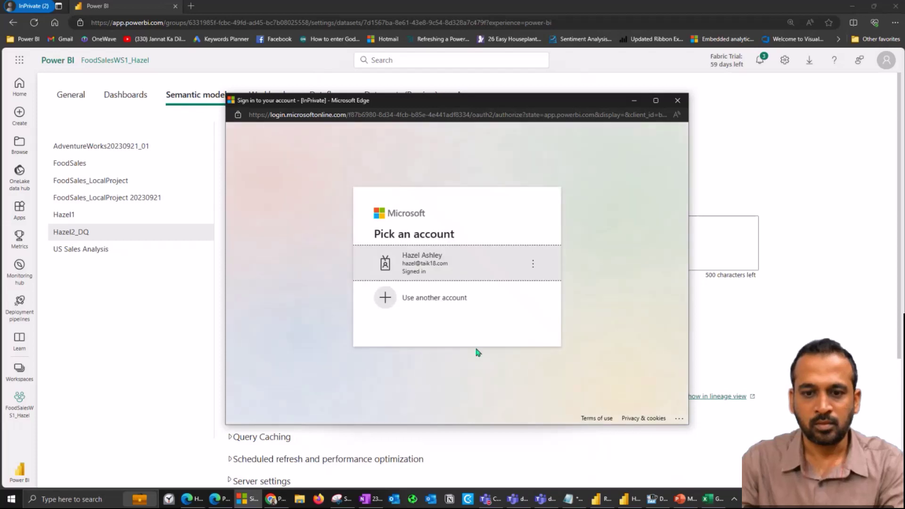
left_click(462, 274)
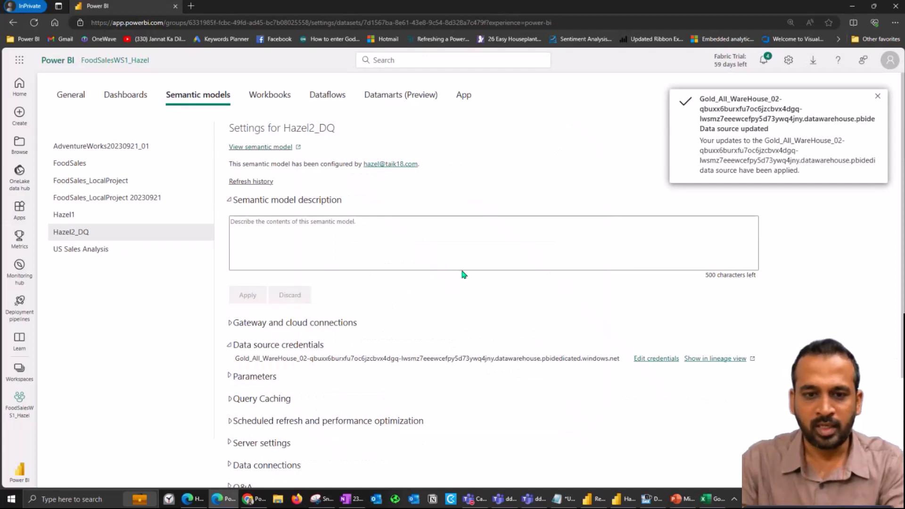
left_click(19, 401)
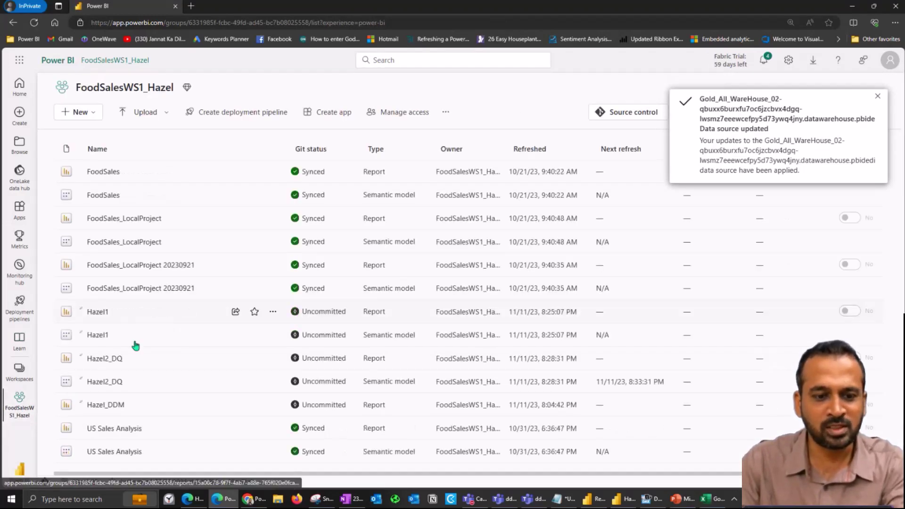
Step: Open Hazel2_DQ from the workspace and refresh the recipient's browser copy to load salaries
left_click(102, 359)
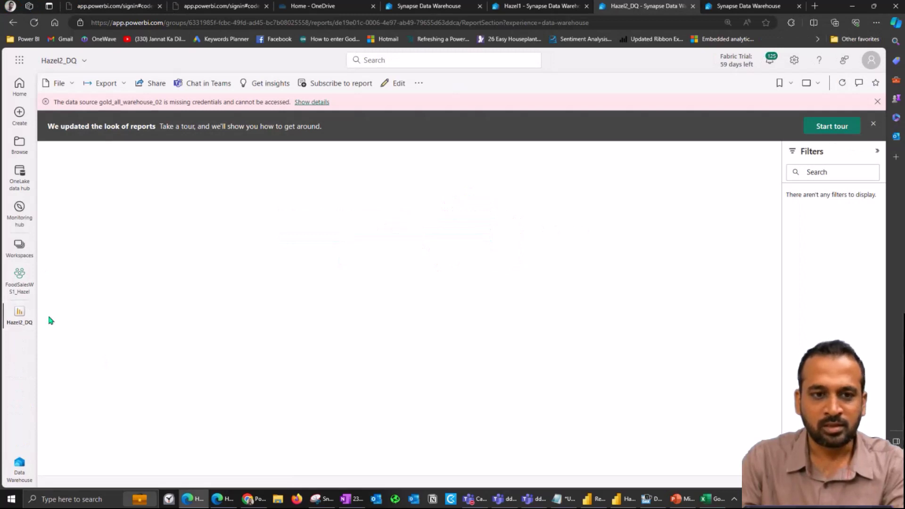
left_click(34, 22)
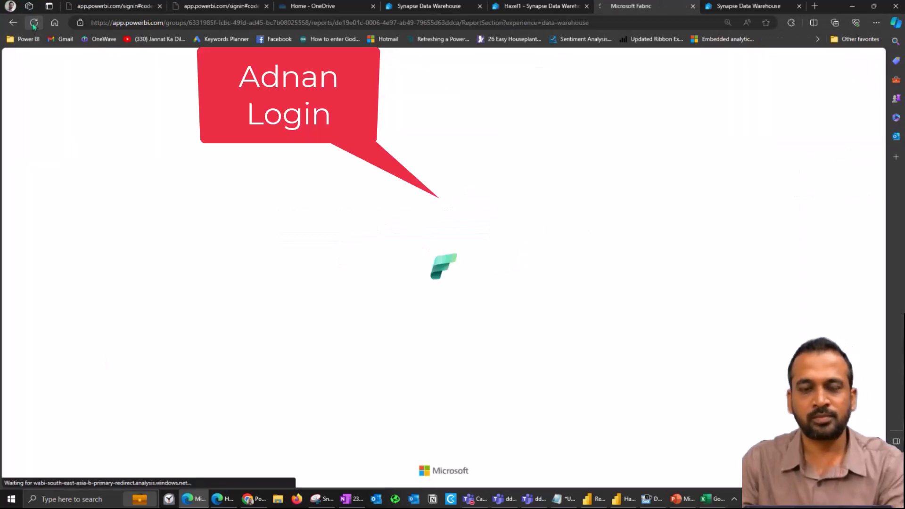